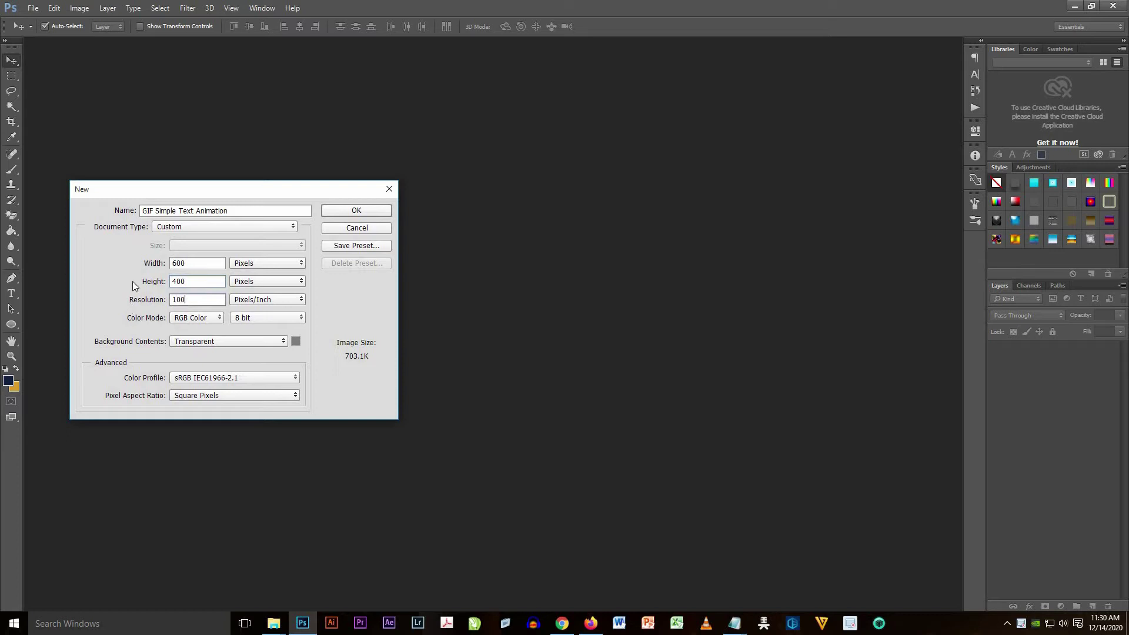
Create the transparent 600 x 400 pixel document "GIF Simple Text Animation" at 100 pixels/inch and add a gradient fill layer
{"action": "left_click", "coordinate": [383, 211]}
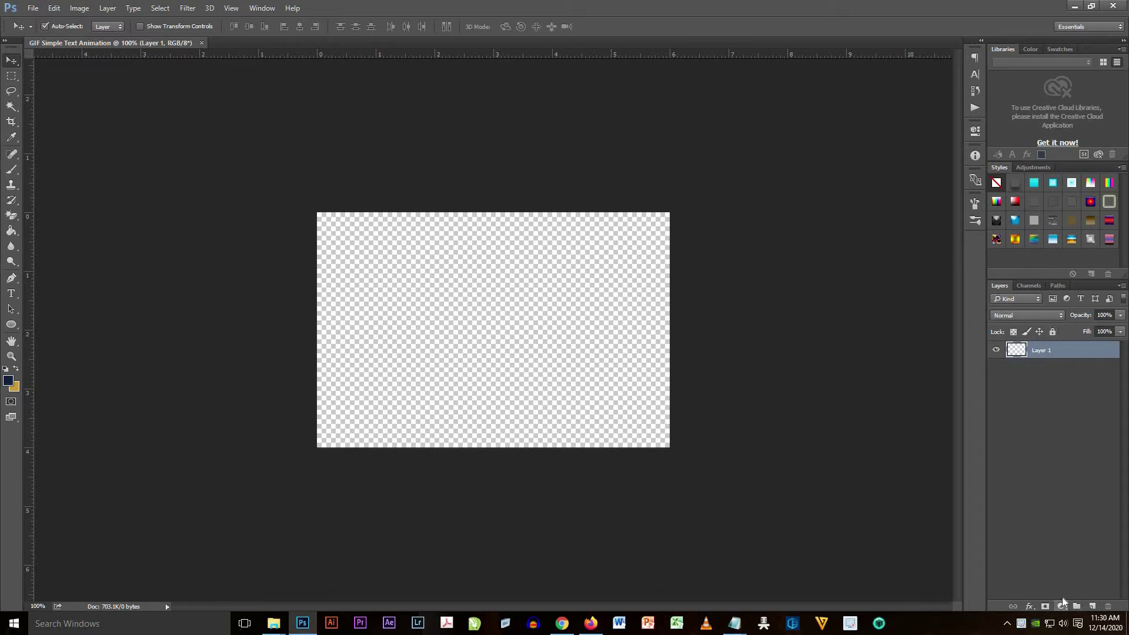
{"action": "left_click", "coordinate": [1061, 606]}
{"action": "left_click", "coordinate": [1046, 363]}
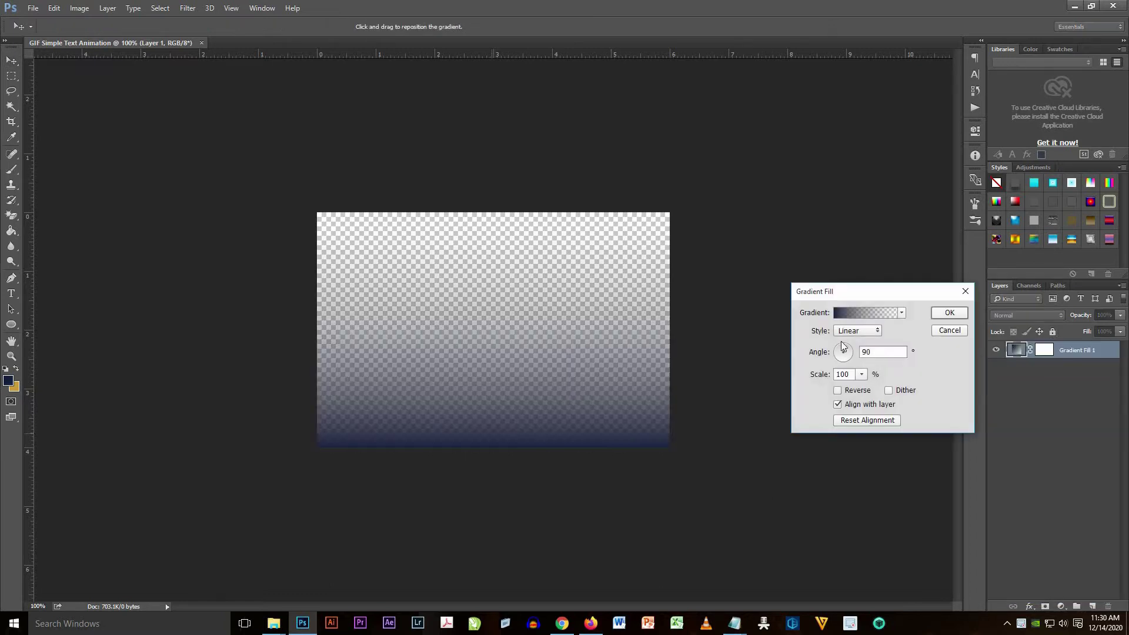
Edit the fill's gradient and set its start colour stop to light grey
{"action": "left_click", "coordinate": [859, 316]}
{"action": "left_click", "coordinate": [873, 302]}
{"action": "left_click", "coordinate": [927, 349]}
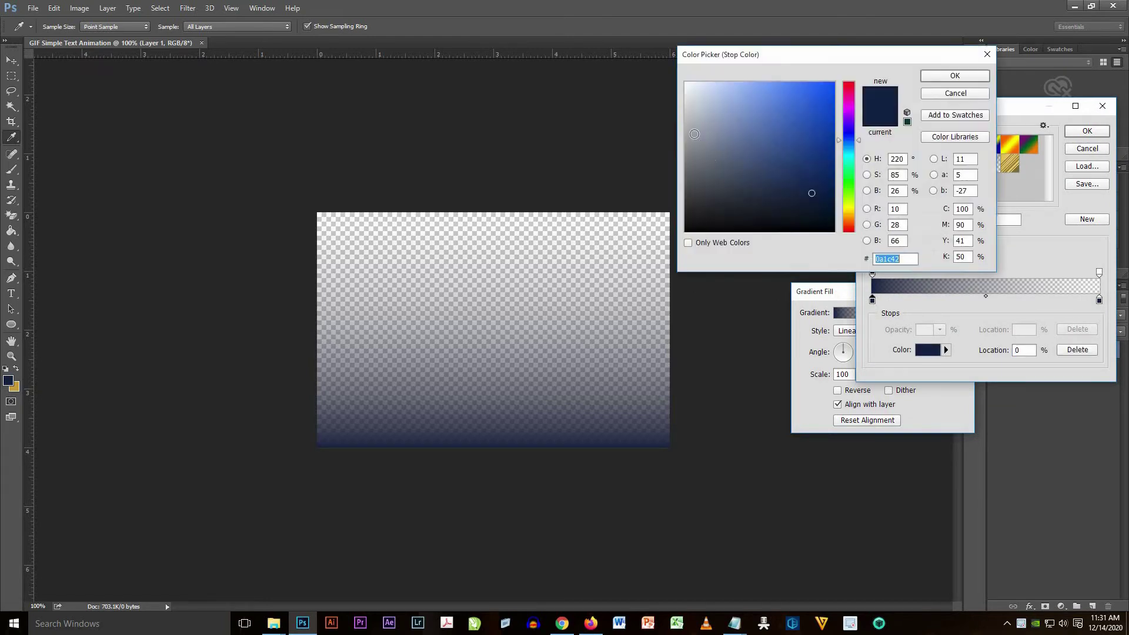
{"action": "left_click_drag", "start_coordinate": [493, 276], "coordinate": [664, 119]}
{"action": "left_click", "coordinate": [944, 75]}
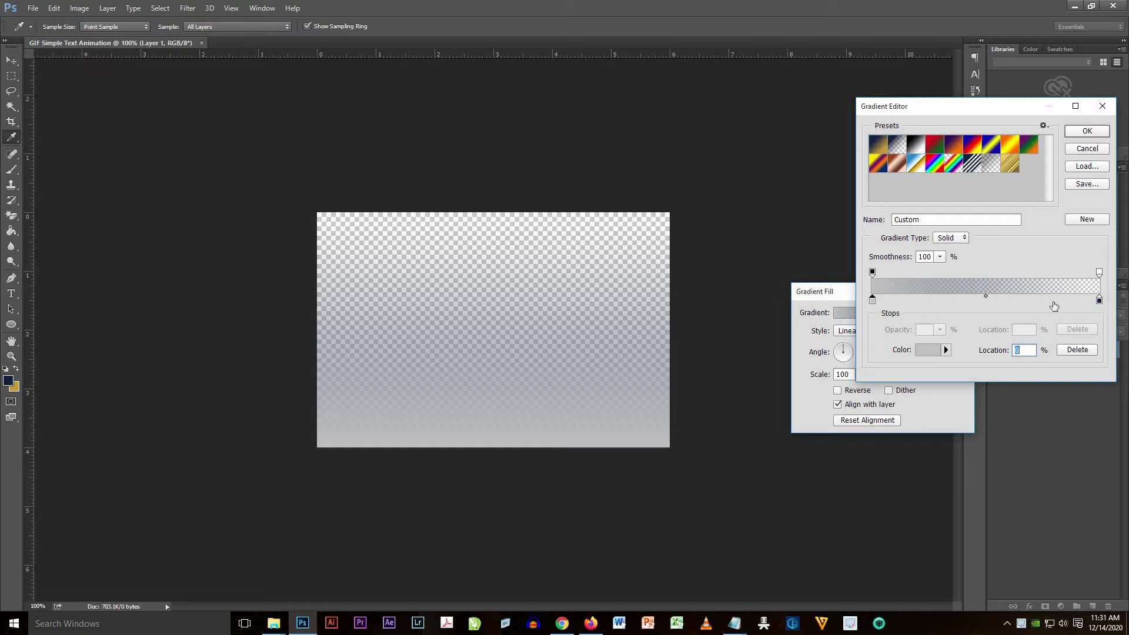
Set the gradient's end opacity stop to 100% and its end colour stop to white
{"action": "left_click", "coordinate": [1099, 272]}
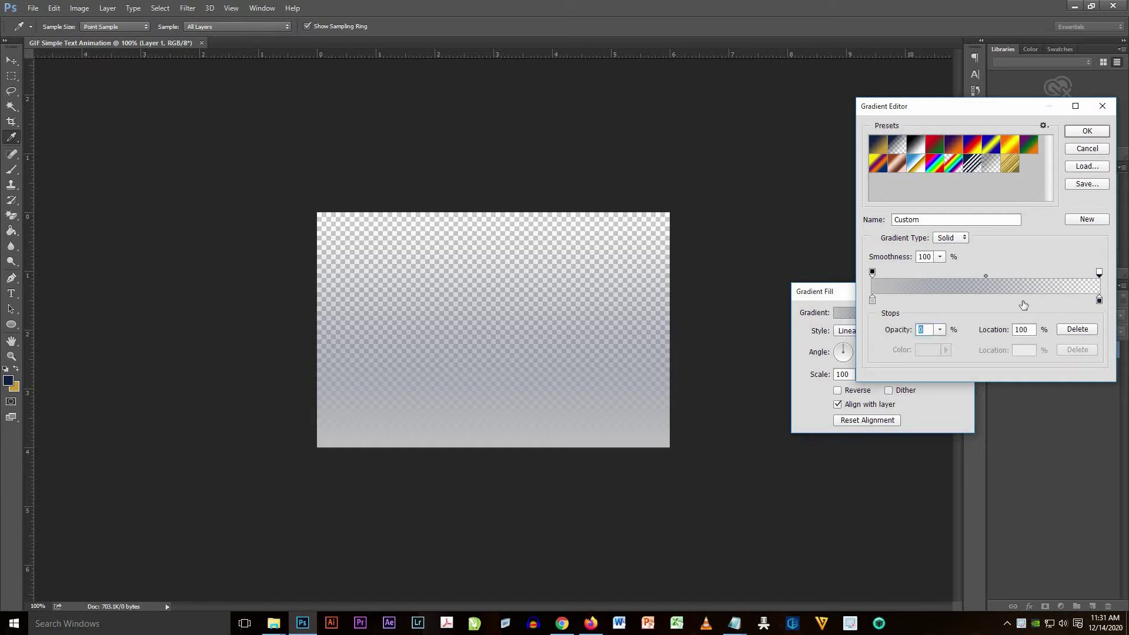
{"action": "left_click", "coordinate": [939, 330]}
{"action": "left_click_drag", "start_coordinate": [940, 344], "coordinate": [1011, 346]}
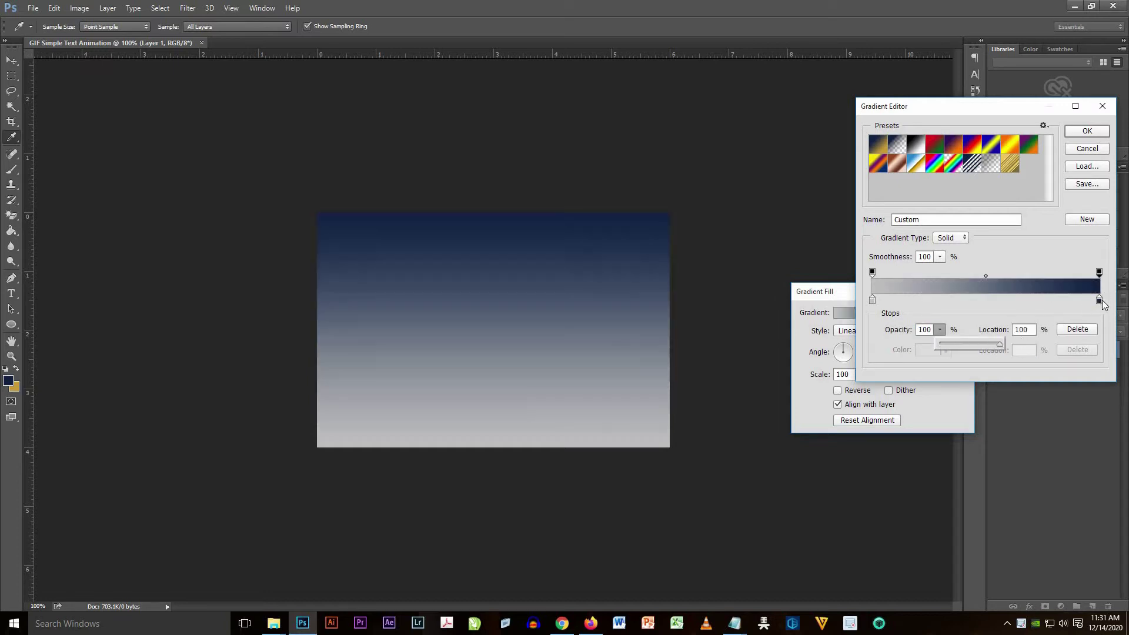
{"action": "left_click", "coordinate": [1099, 300]}
{"action": "left_click", "coordinate": [927, 349]}
{"action": "left_click_drag", "start_coordinate": [811, 189], "coordinate": [659, 82]}
{"action": "left_click", "coordinate": [952, 77]}
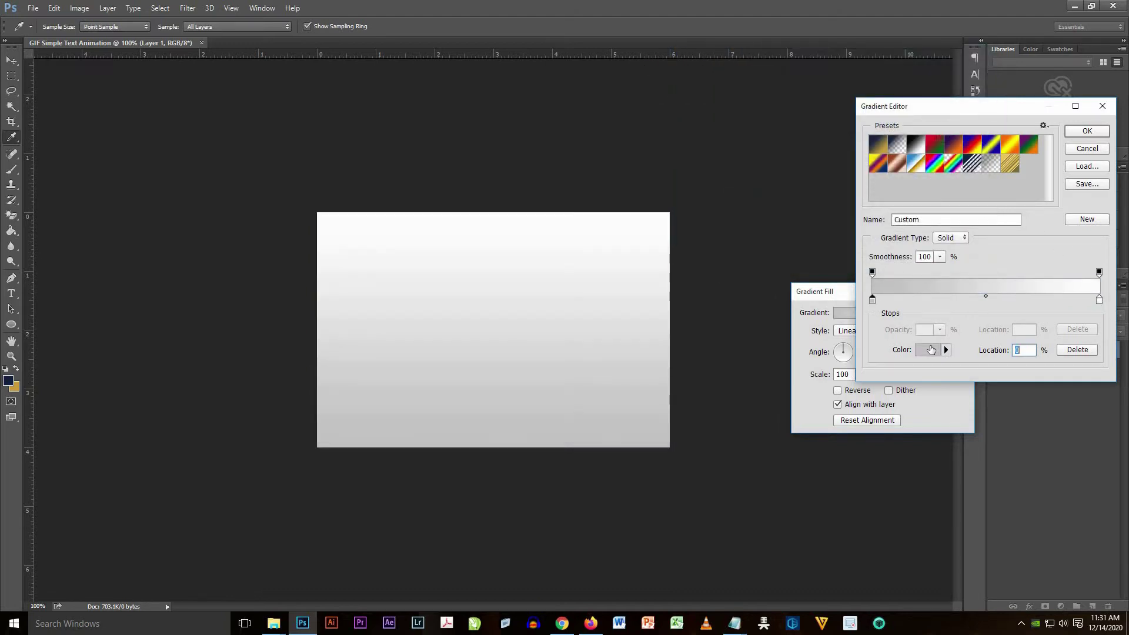
Set the gradient's start colour stop to grey 9b9b9b and apply the gradient fill
{"action": "left_click", "coordinate": [927, 350]}
{"action": "left_click", "coordinate": [685, 142]}
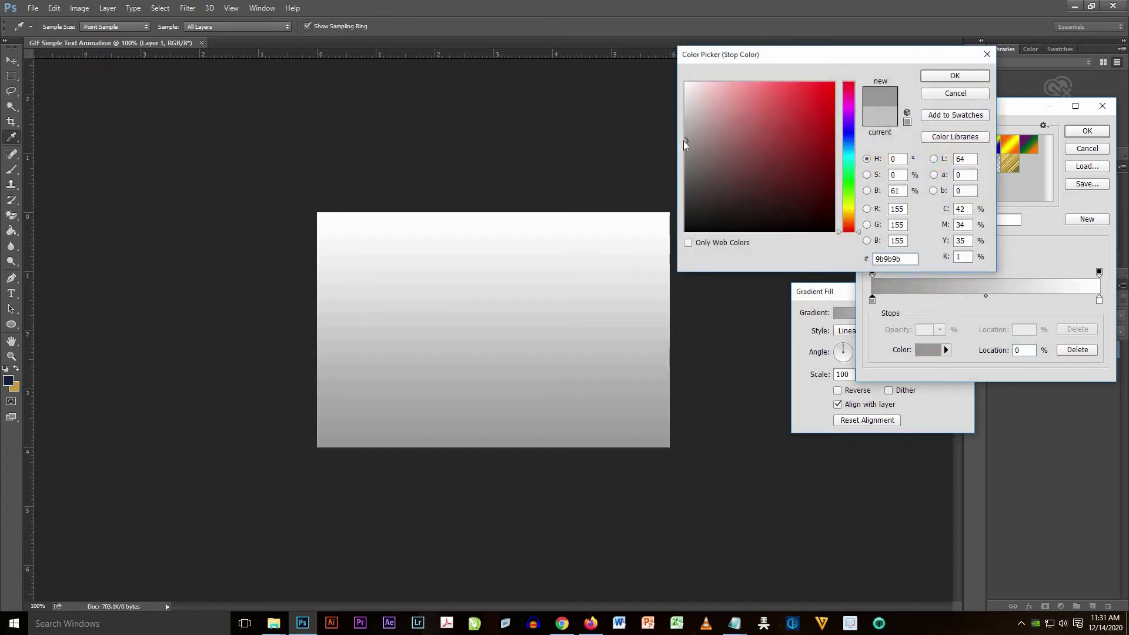
{"action": "left_click", "coordinate": [944, 75]}
{"action": "left_click", "coordinate": [1086, 131]}
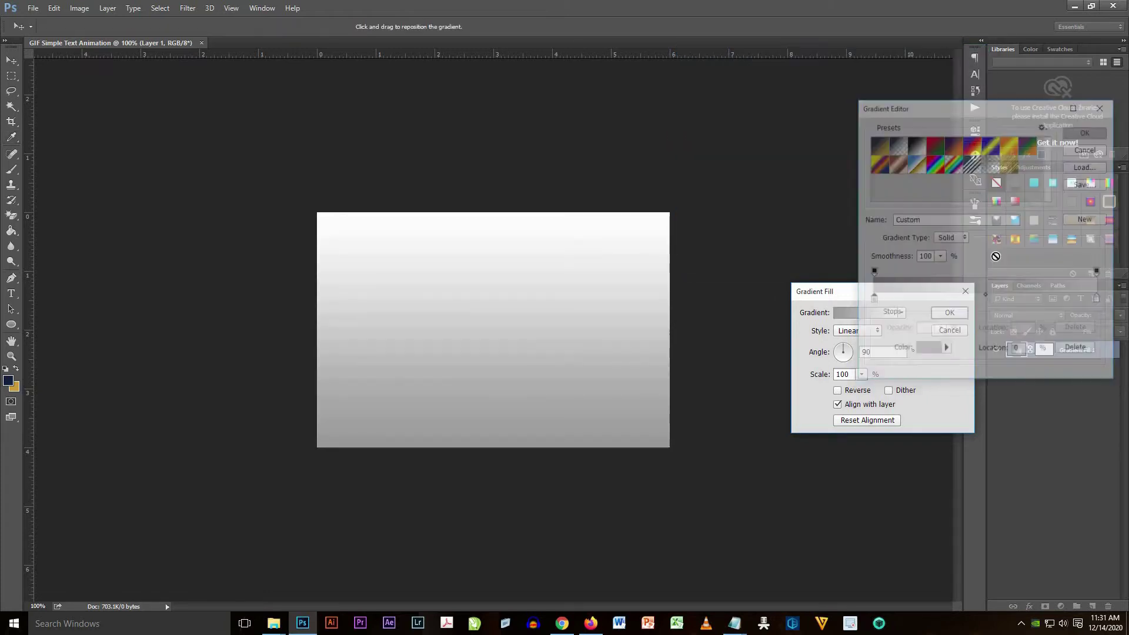
{"action": "left_click", "coordinate": [948, 313]}
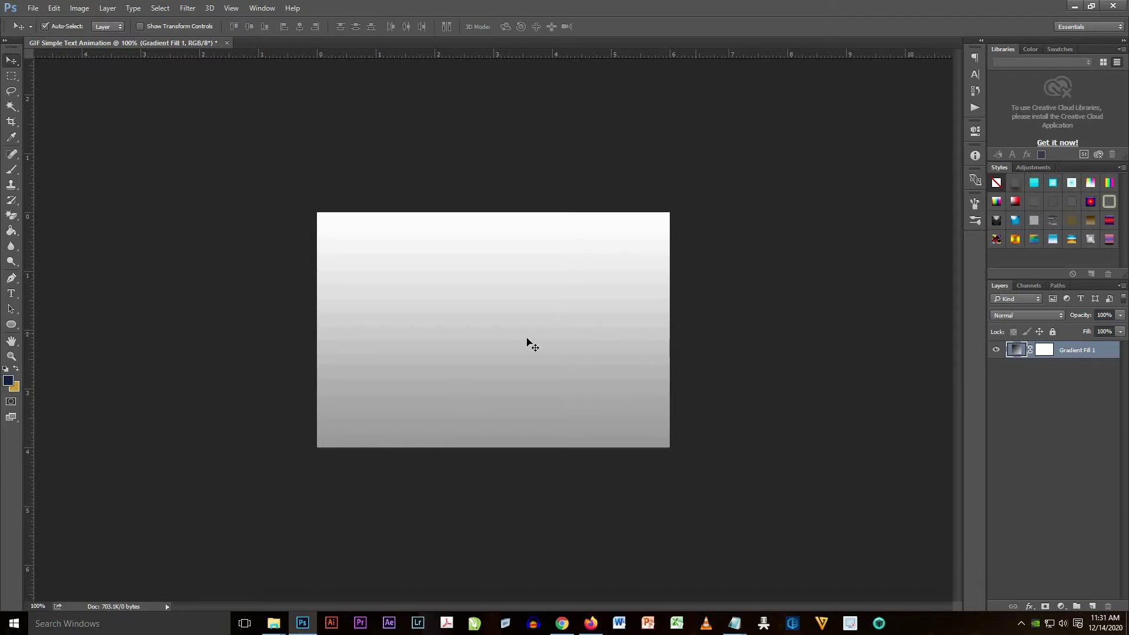
Show the Timeline and create a frame animation in it
{"action": "left_click", "coordinate": [259, 8]}
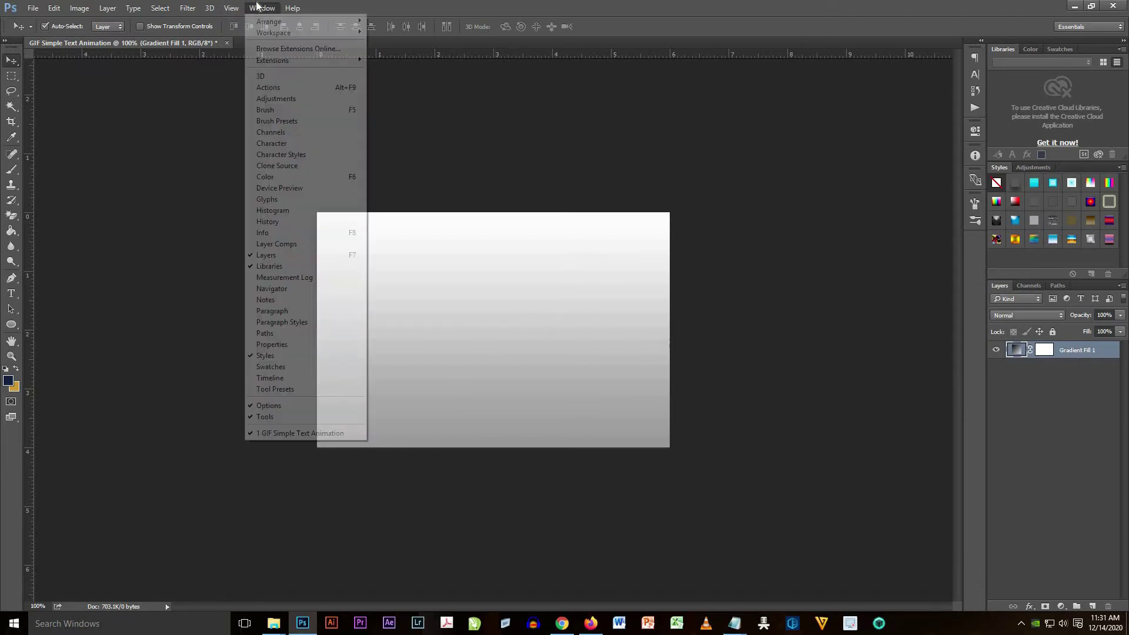
{"action": "left_click", "coordinate": [300, 378]}
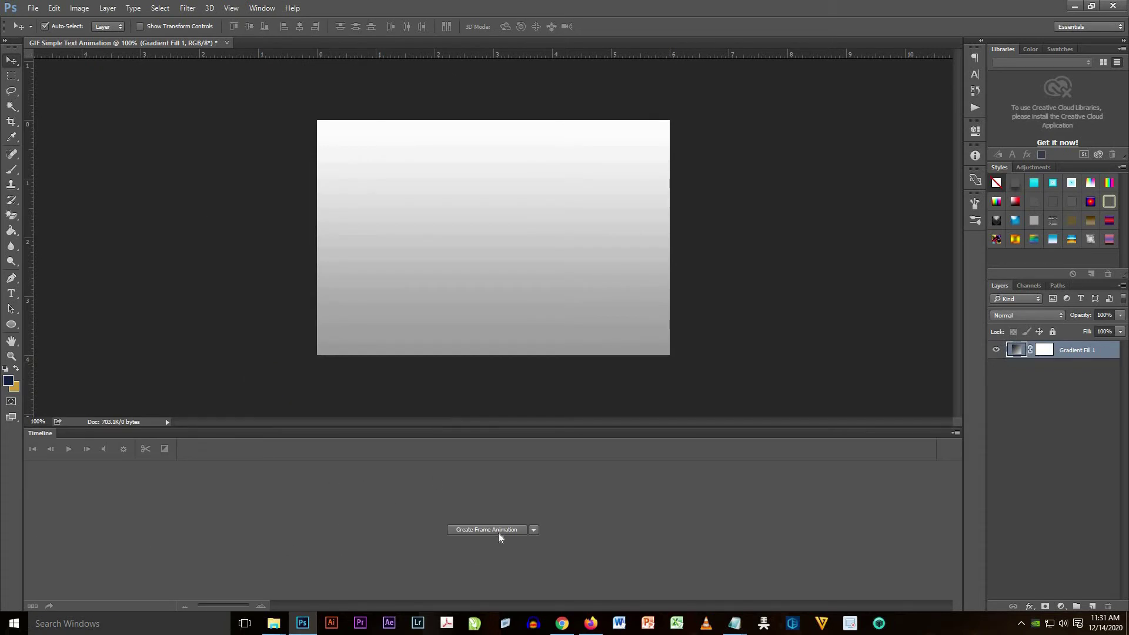
{"action": "left_click", "coordinate": [534, 530]}
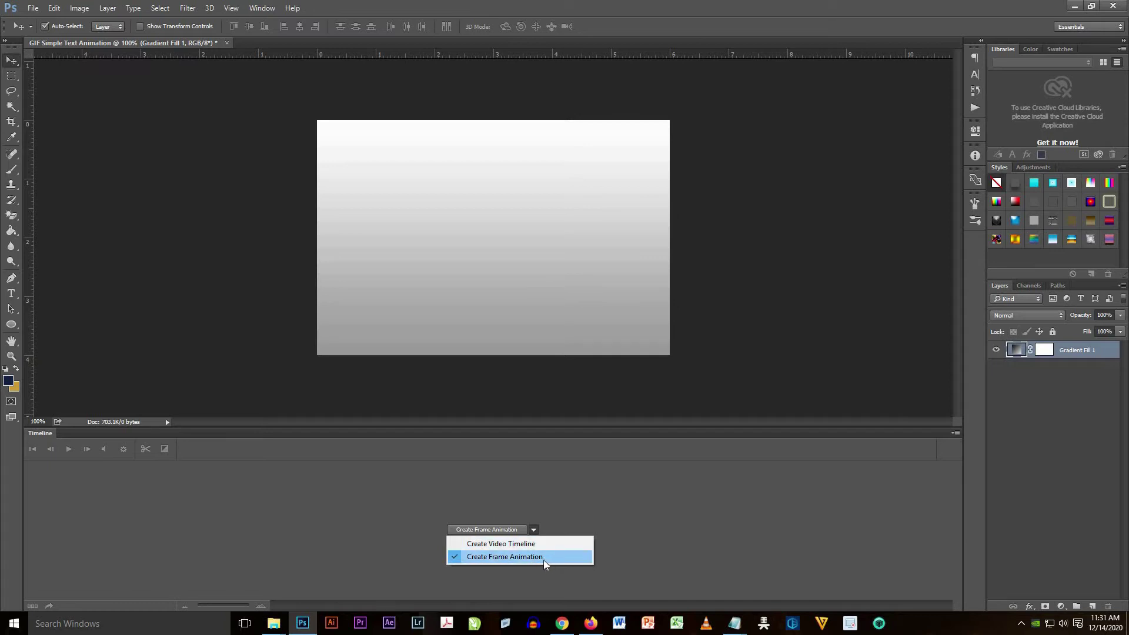
{"action": "left_click", "coordinate": [541, 558]}
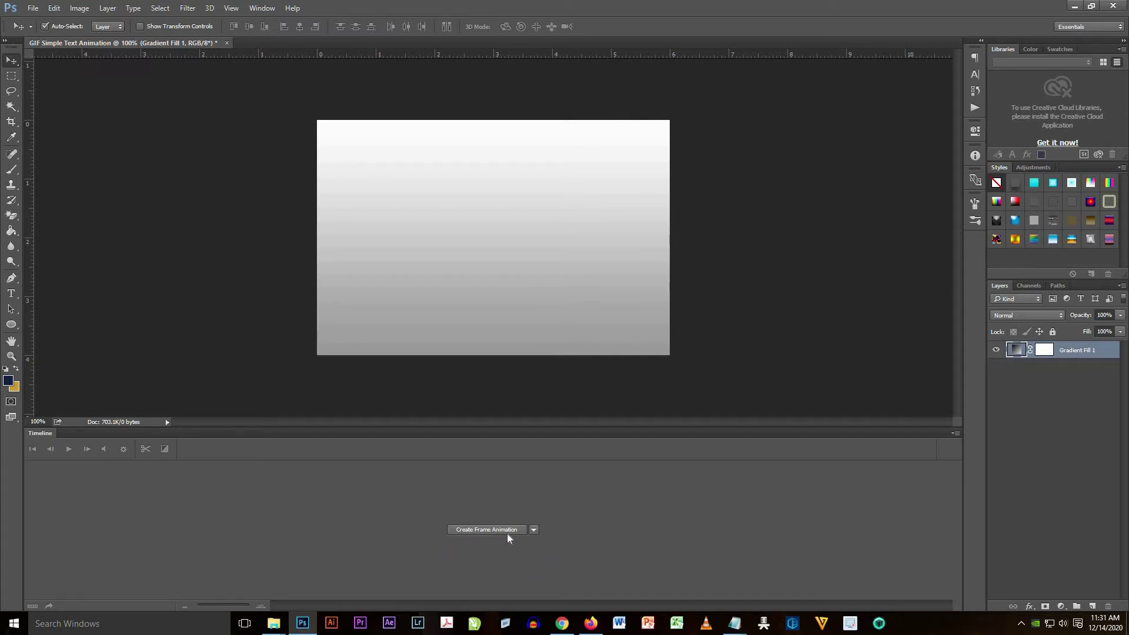
{"action": "left_click", "coordinate": [488, 528]}
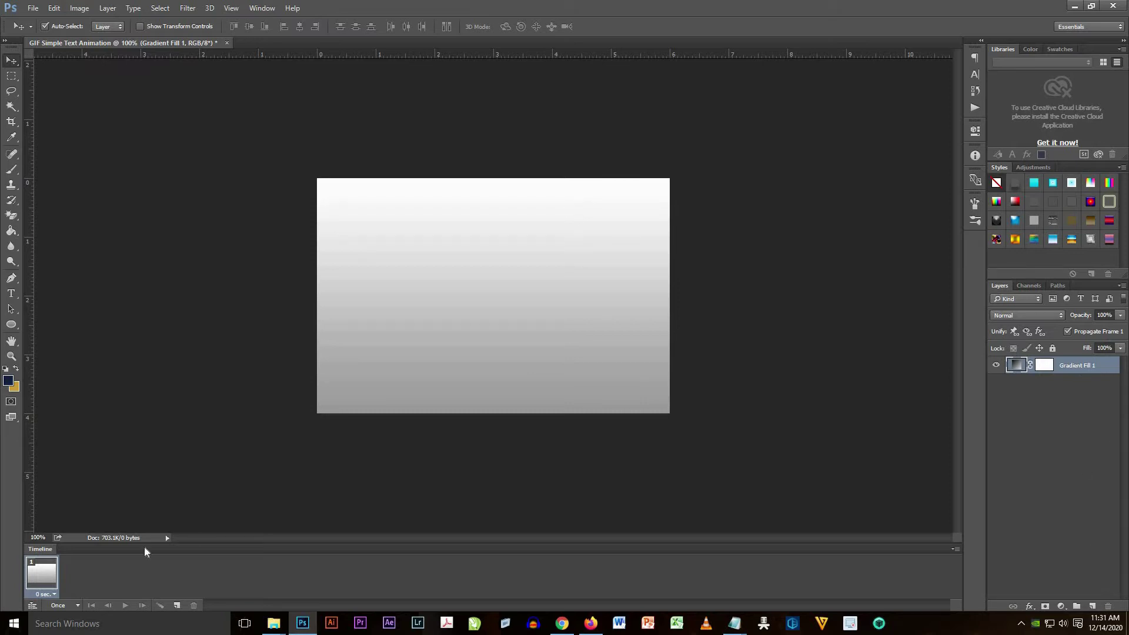
Add a new layer and bring the circular logo PNG from the FreakySilverBrain folder into the document
{"action": "left_click", "coordinate": [1091, 606]}
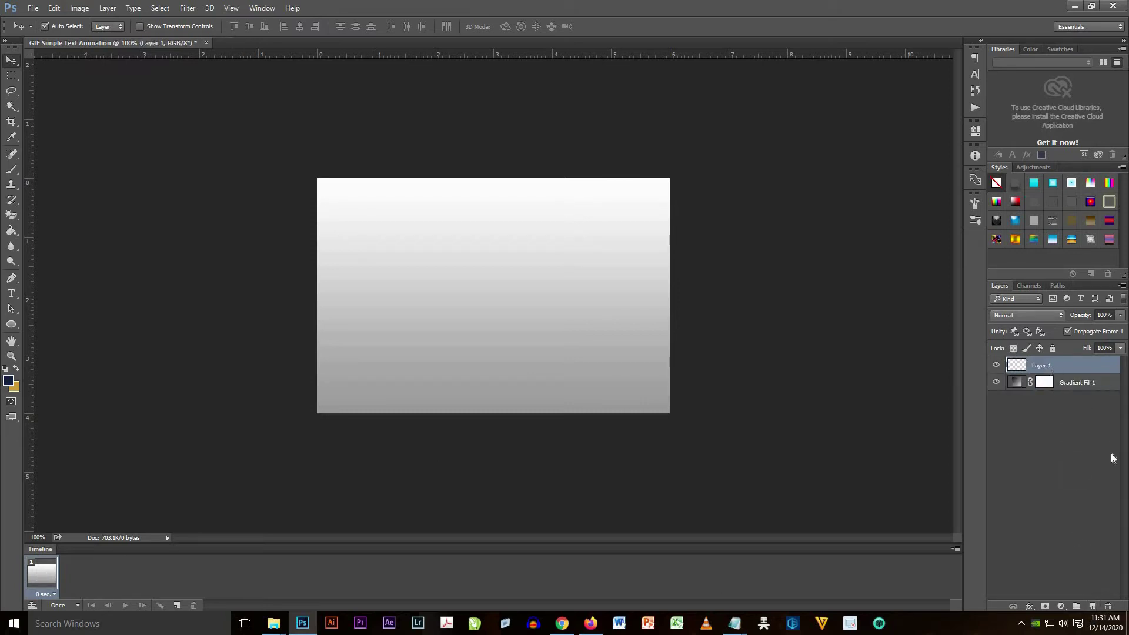
{"action": "mouse_move", "coordinate": [274, 622]}
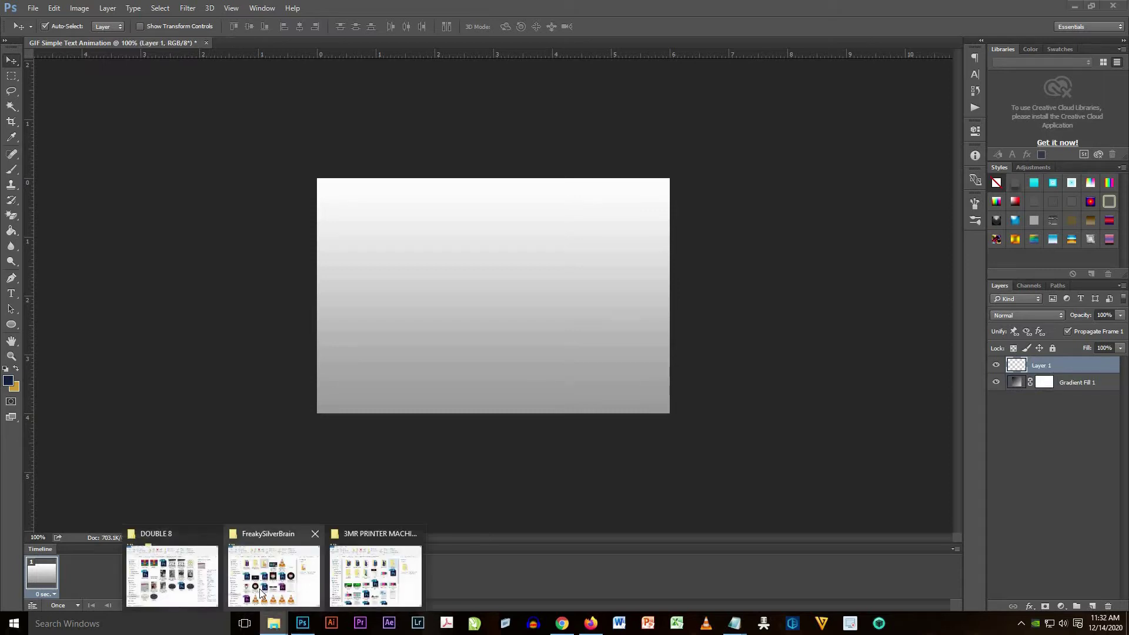
{"action": "left_click", "coordinate": [261, 594]}
{"action": "left_click", "coordinate": [531, 334]}
{"action": "left_click_drag", "start_coordinate": [531, 332], "coordinate": [830, 280]}
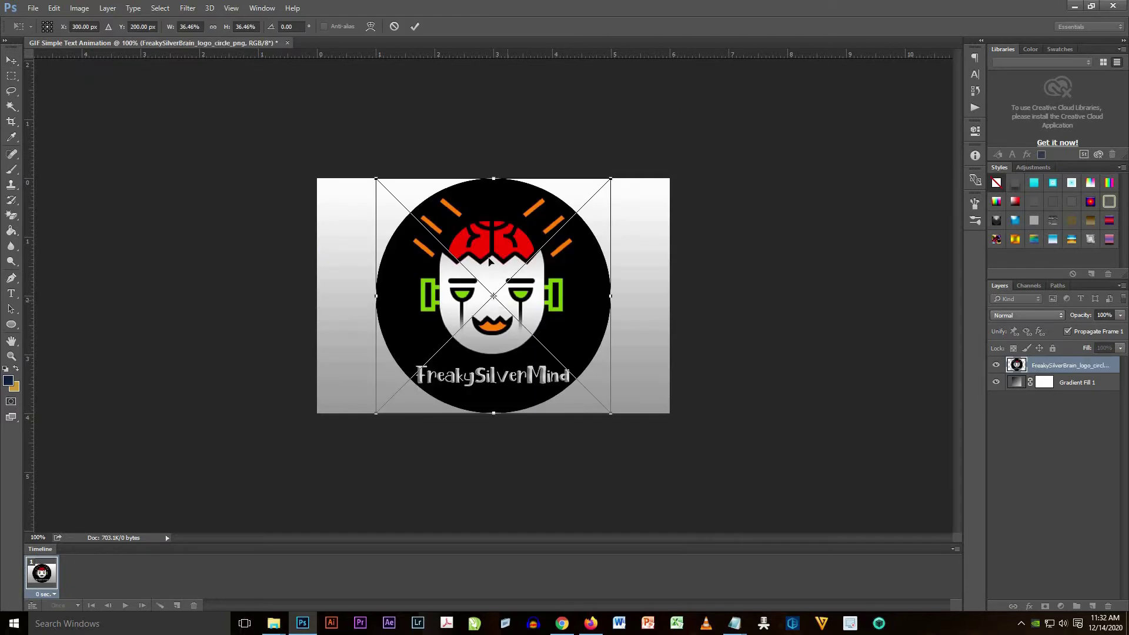
Scale the logo to 19.59%, position it at about X 300.5 px, Y 136.5 px, and place it
{"action": "left_click_drag", "start_coordinate": [374, 179], "coordinate": [485, 287]}
{"action": "left_click_drag", "start_coordinate": [547, 321], "coordinate": [529, 274]}
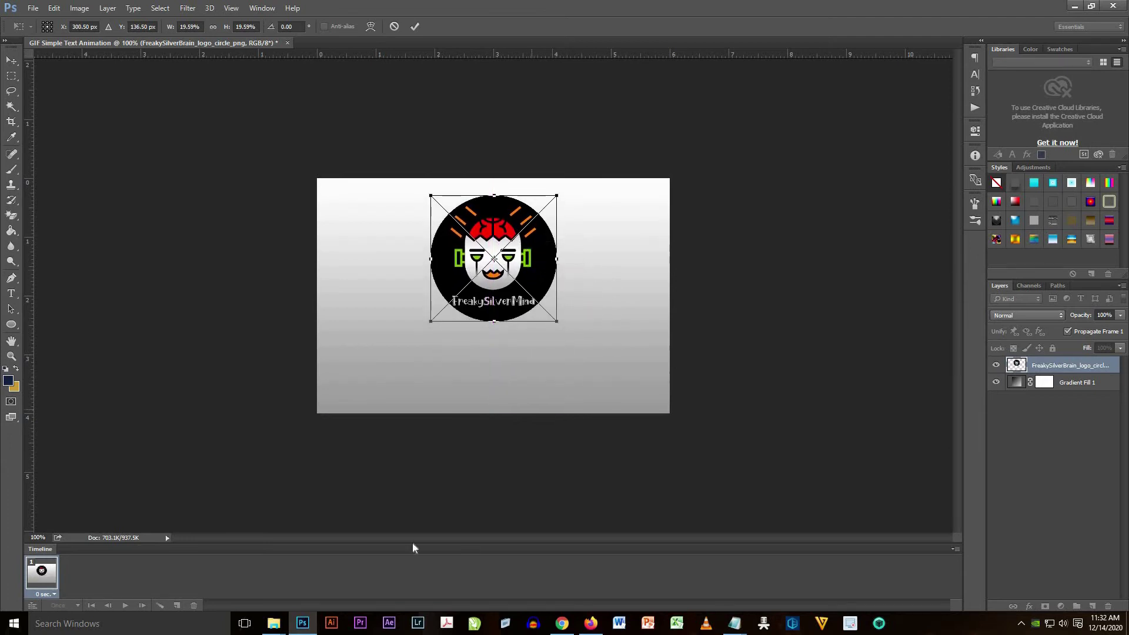
{"action": "left_click", "coordinate": [18, 60]}
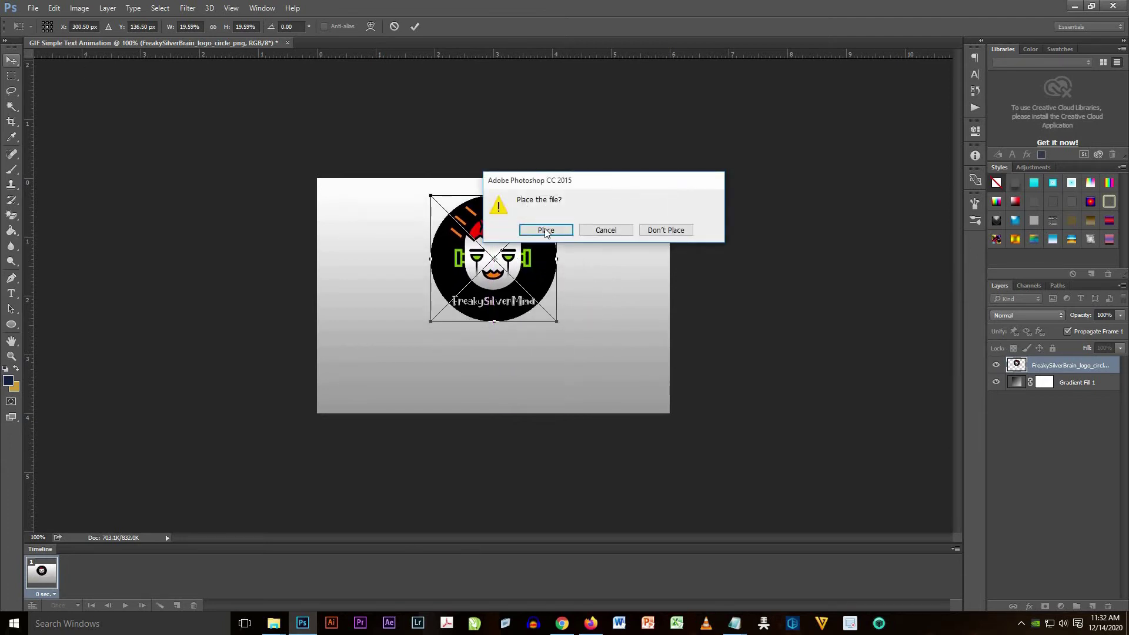
{"action": "left_click", "coordinate": [545, 230]}
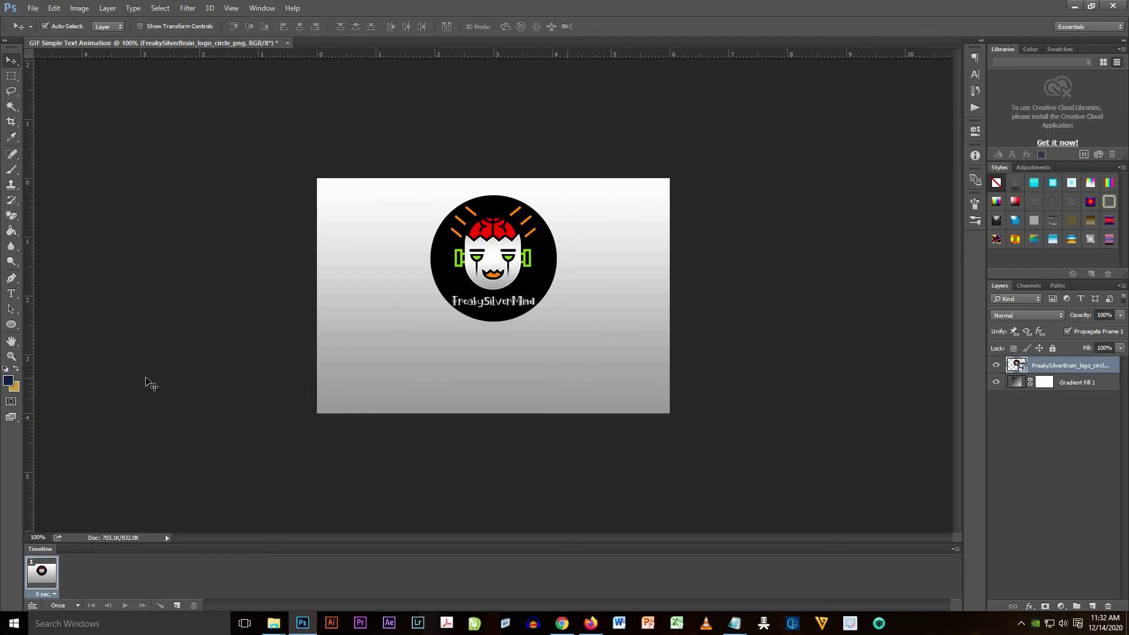
Add guides at the canvas's left, right and top edges, near its bottom edge, and through its horizontal and vertical centres
{"action": "left_click_drag", "start_coordinate": [64, 369], "coordinate": [316, 379]}
{"action": "left_click_drag", "start_coordinate": [31, 344], "coordinate": [670, 332]}
{"action": "left_click_drag", "start_coordinate": [682, 56], "coordinate": [733, 178]}
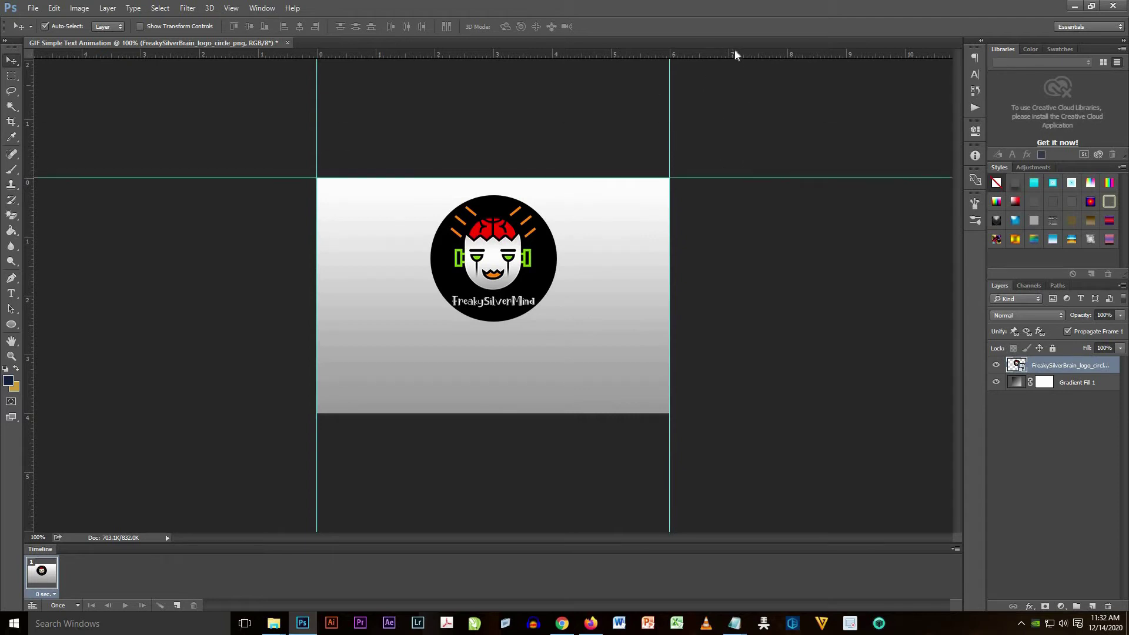
{"action": "left_click_drag", "start_coordinate": [742, 97], "coordinate": [776, 363]}
{"action": "left_click_drag", "start_coordinate": [753, 54], "coordinate": [773, 296]}
{"action": "left_click_drag", "start_coordinate": [381, 352], "coordinate": [494, 353]}
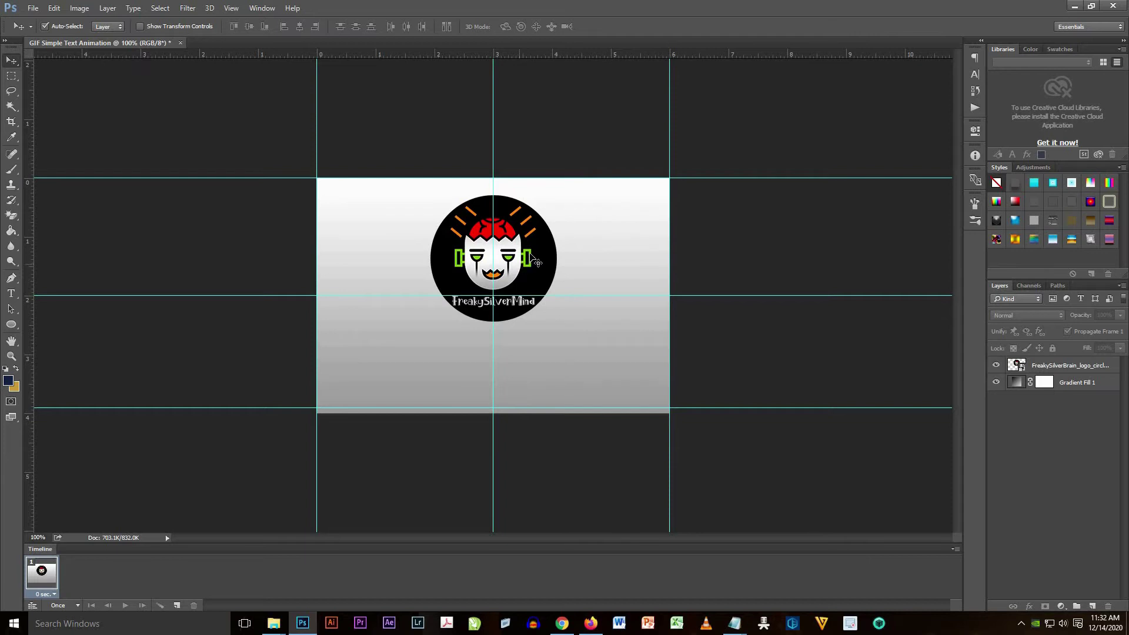
Show the logo's transform controls and nudge it two pixels left and two pixels up to centre it on the vertical guide
{"action": "left_click", "coordinate": [538, 254]}
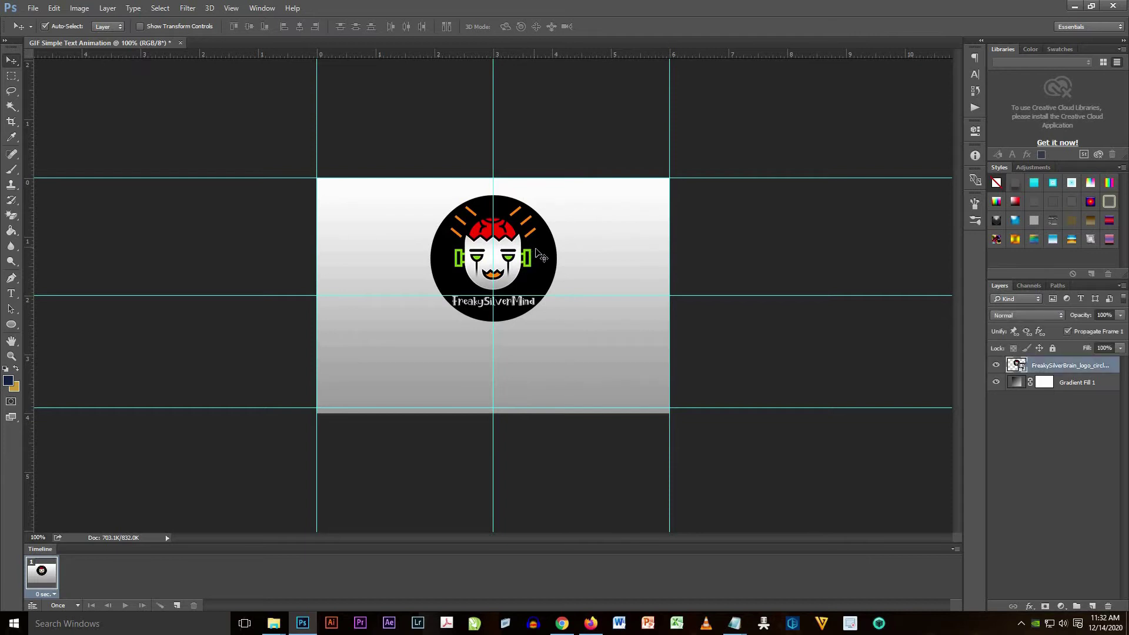
{"action": "left_click", "coordinate": [140, 26]}
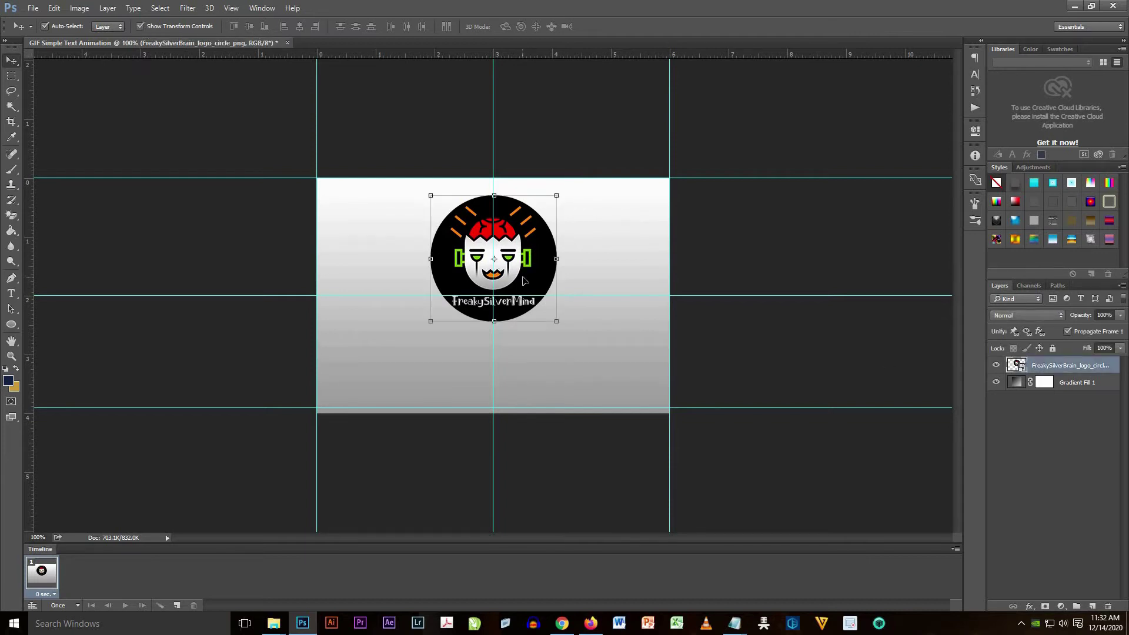
{"action": "key", "text": "Left"}
{"action": "key", "text": "Left"}
{"action": "key", "text": "Up"}
{"action": "key", "text": "Up"}
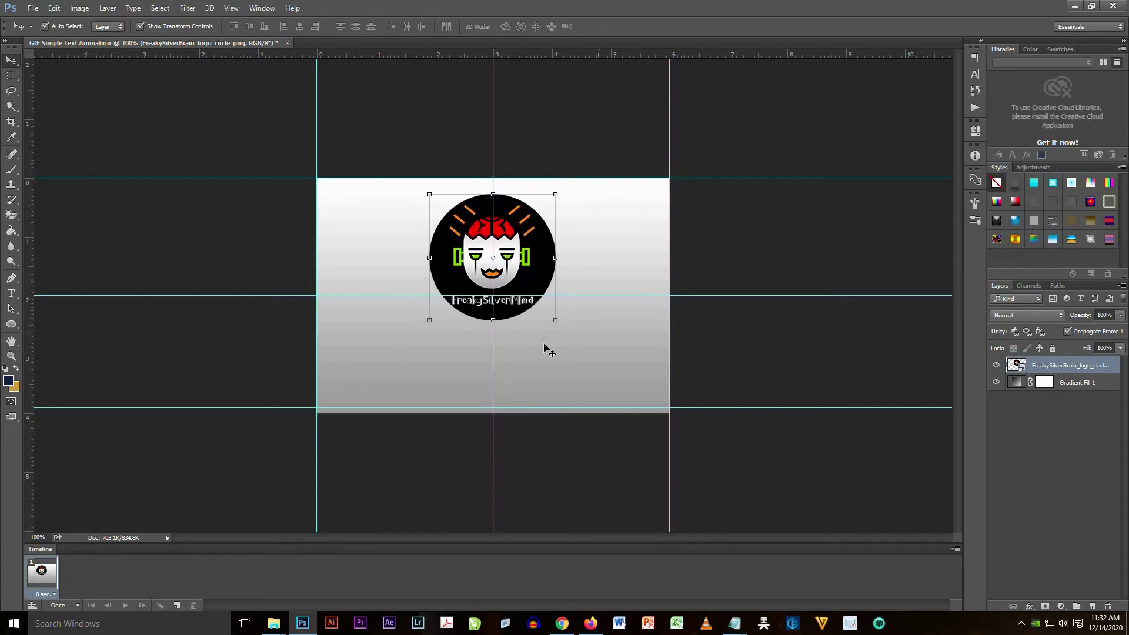
{"action": "left_click", "coordinate": [780, 235]}
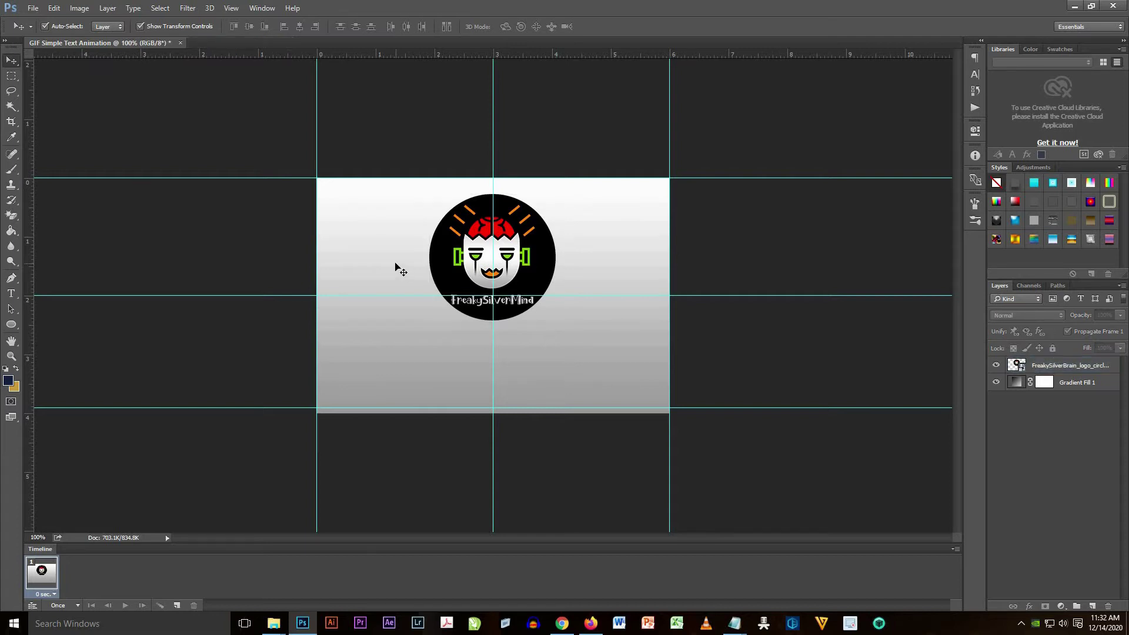
Hide the guides and add a new empty layer above the logo layer
{"action": "key", "text": "ctrl+semicolon"}
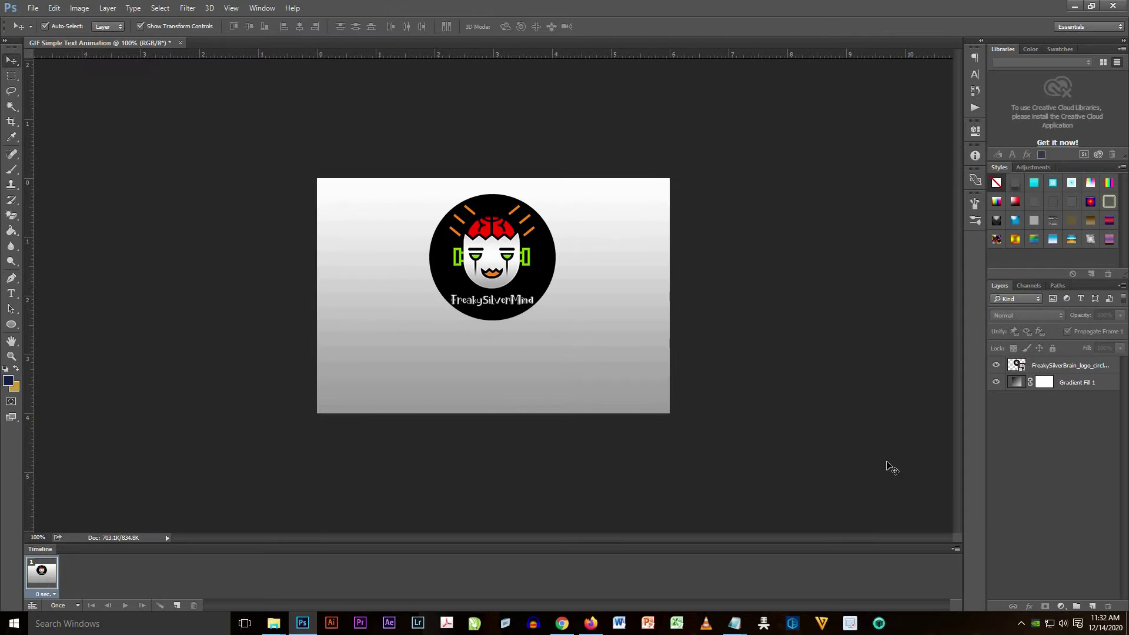
{"action": "left_click", "coordinate": [1056, 367]}
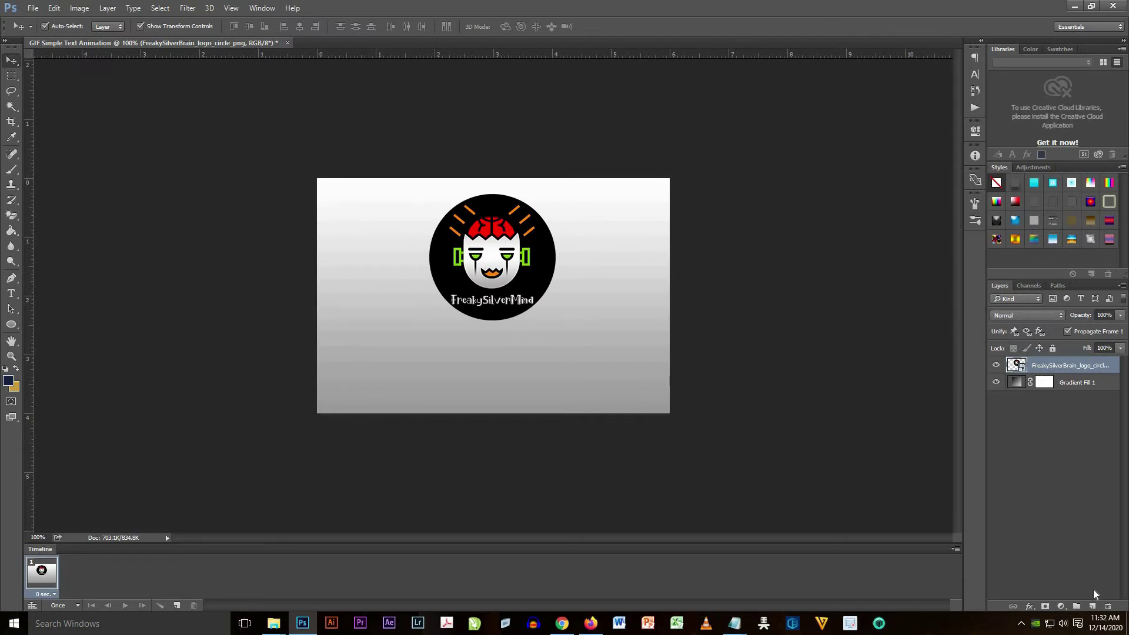
{"action": "left_click", "coordinate": [1092, 606]}
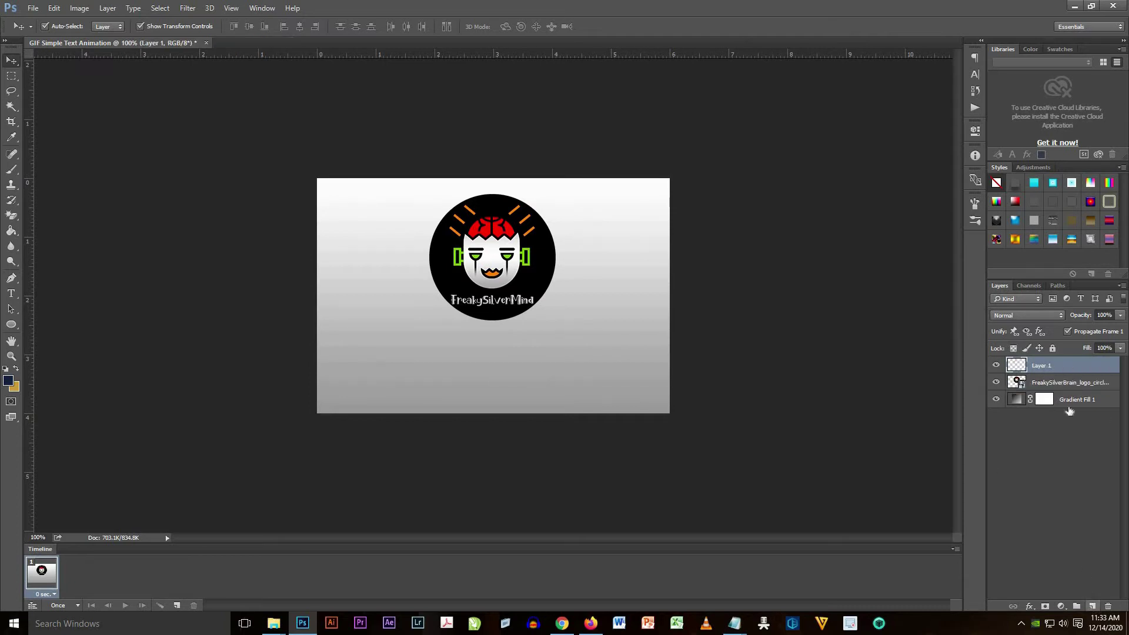
Add the text "FREAKY" at 48 pt below the logo in bold Nimbus Roman No9
{"action": "left_click_drag", "start_coordinate": [11, 294], "coordinate": [83, 300]}
{"action": "left_click", "coordinate": [432, 362]}
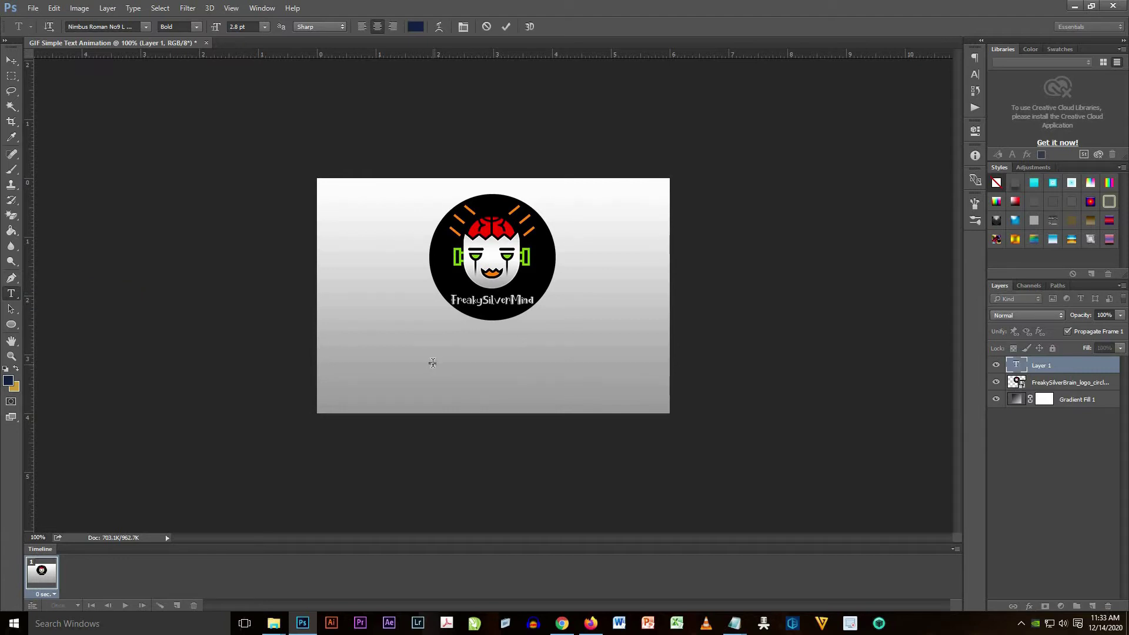
{"action": "left_click", "coordinate": [265, 26]}
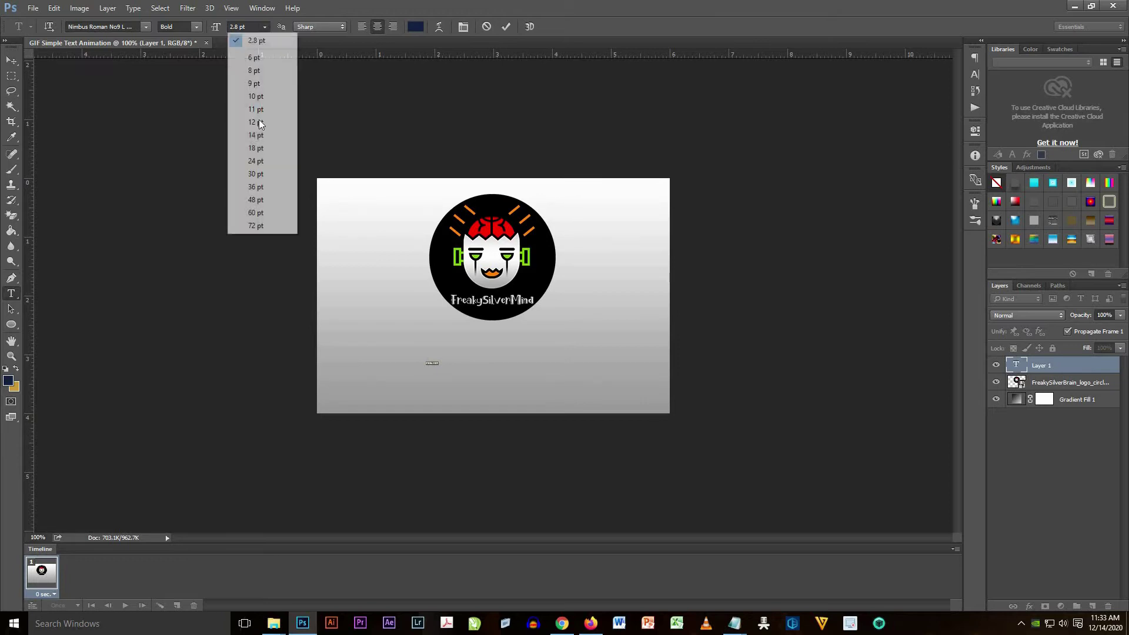
{"action": "left_click", "coordinate": [263, 200]}
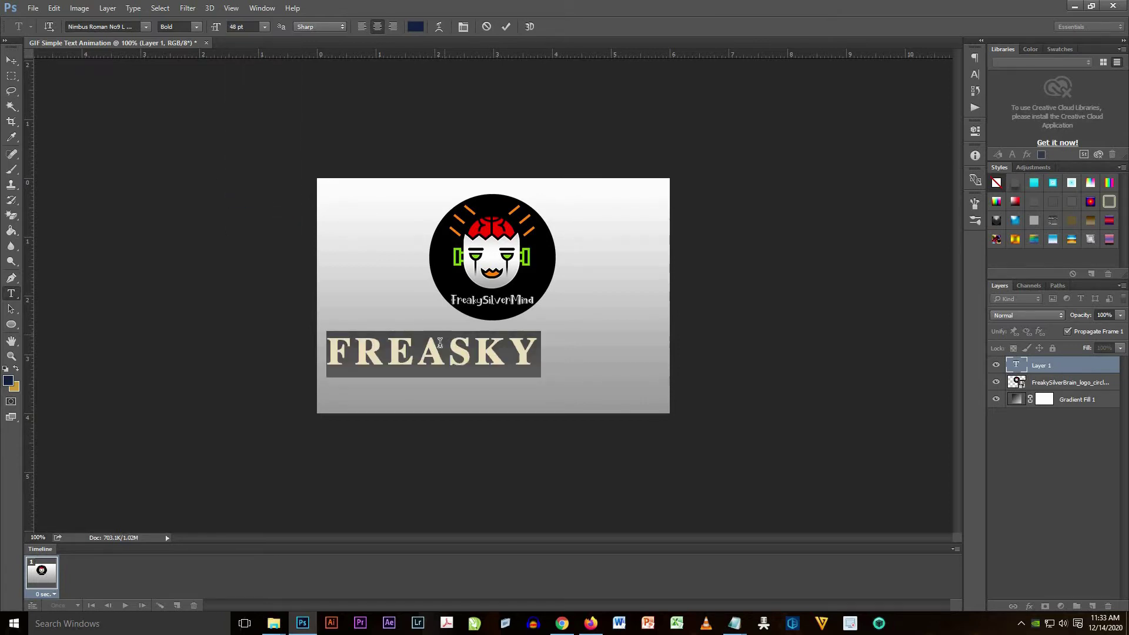
{"action": "left_click", "coordinate": [469, 352]}
{"action": "key", "text": "BackSpace"}
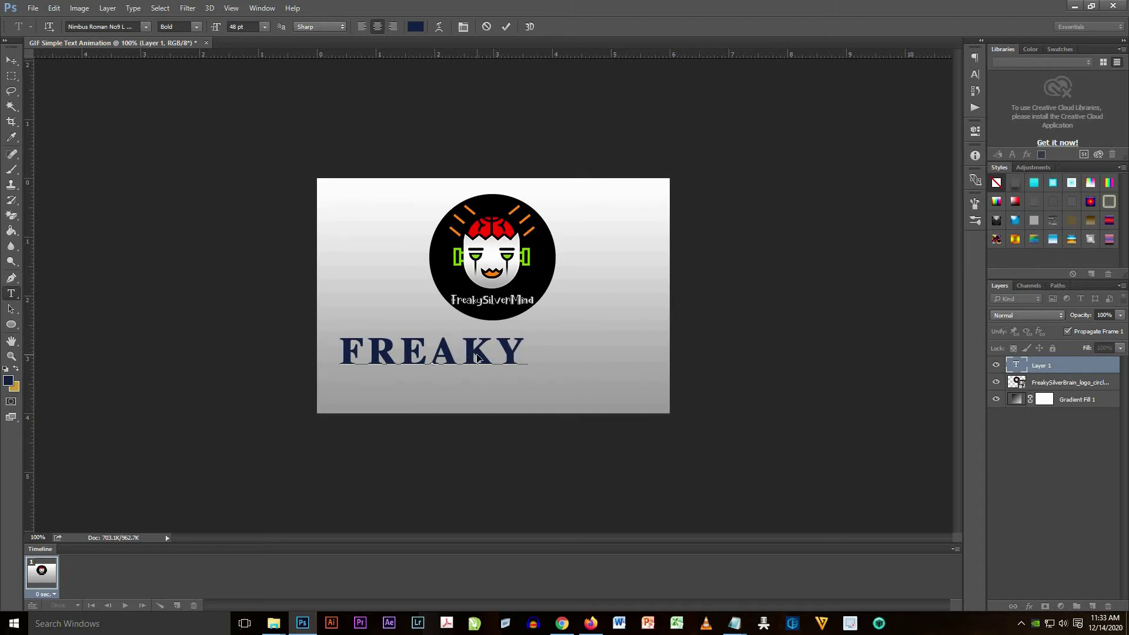
Set the tracking of the whole "FREAKY" text to 0 and commit the text
{"action": "key", "text": "ctrl+a"}
{"action": "left_click", "coordinate": [469, 354]}
{"action": "left_click_drag", "start_coordinate": [517, 350], "coordinate": [305, 353]}
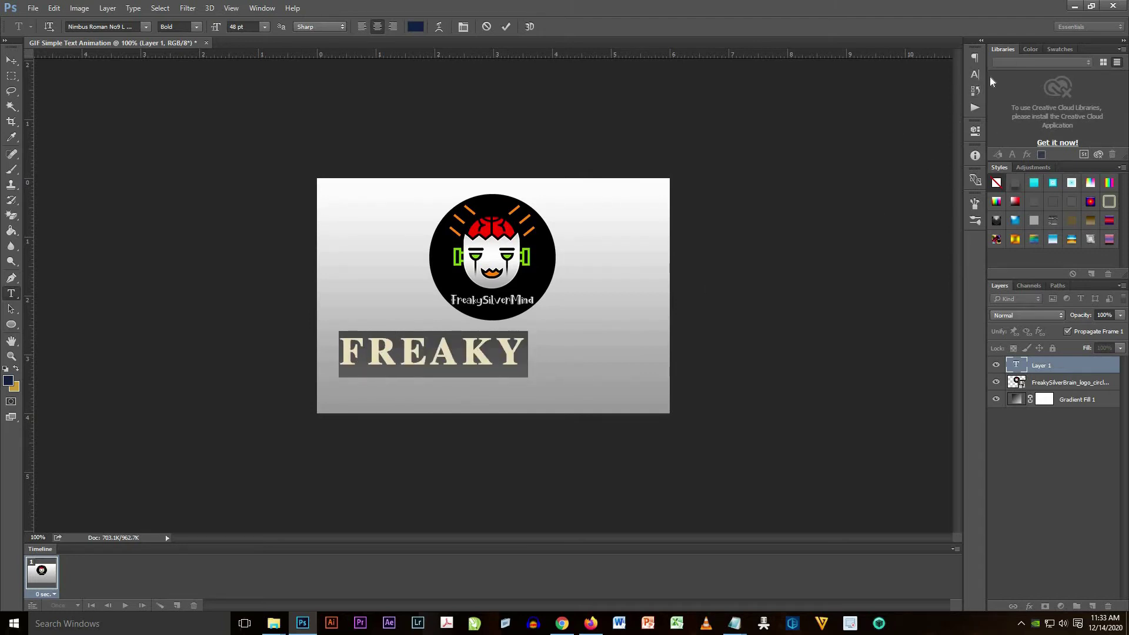
{"action": "left_click", "coordinate": [975, 74]}
{"action": "left_click", "coordinate": [950, 96]}
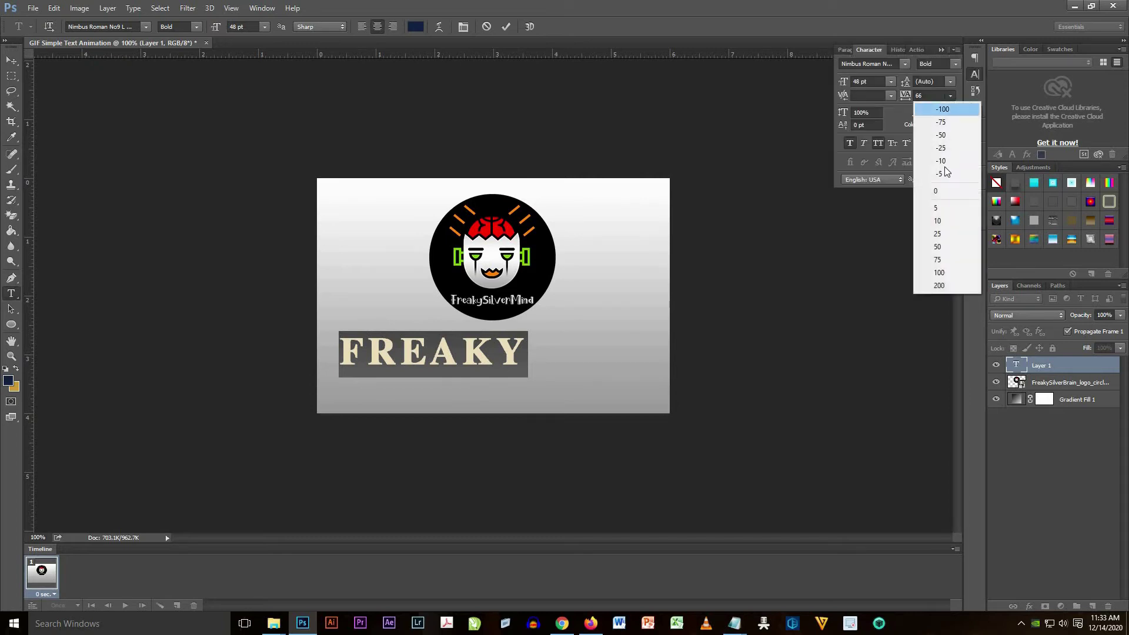
{"action": "left_click", "coordinate": [935, 191]}
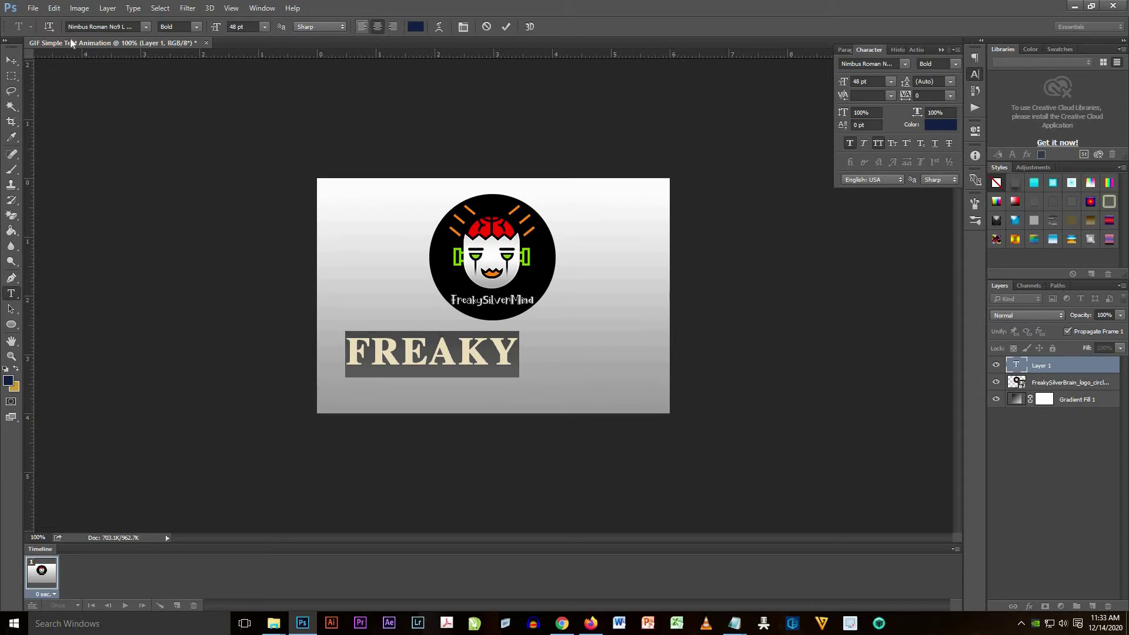
{"action": "left_click", "coordinate": [11, 61]}
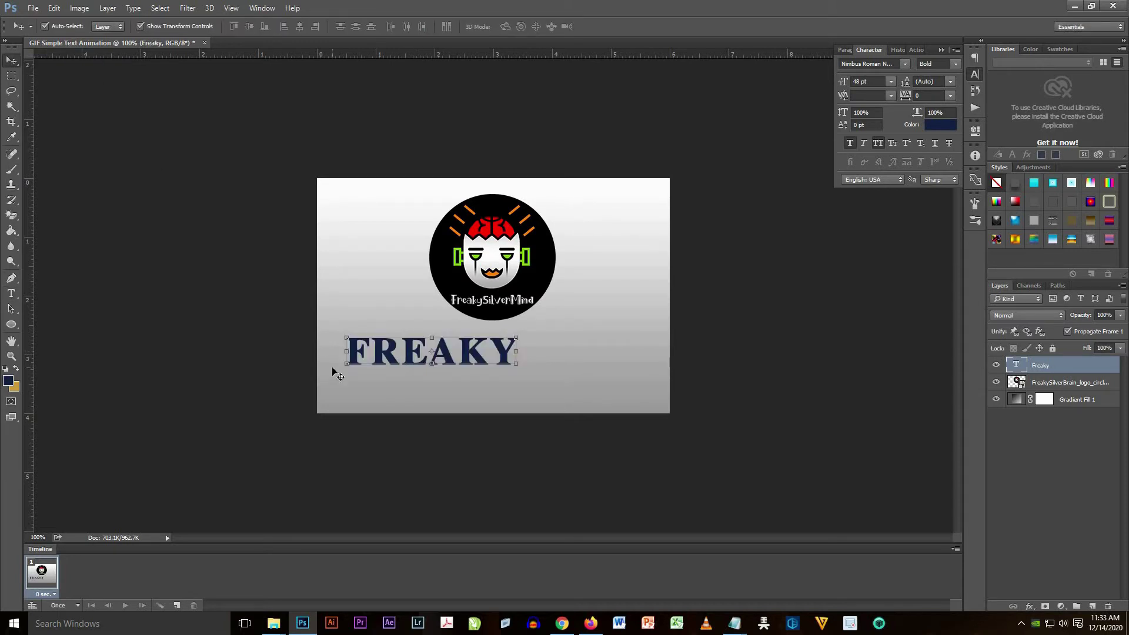
Show the guides, centre the text on the vertical guide and move the lower guide onto the canvas's bottom edge
{"action": "key", "text": "ctrl+semicolon"}
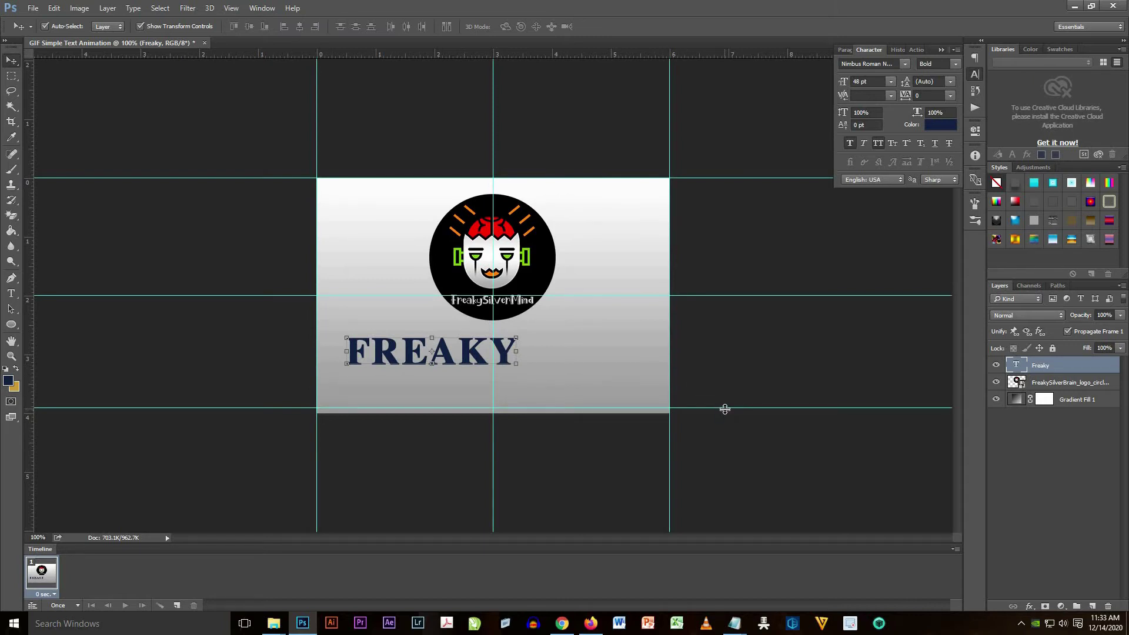
{"action": "left_click_drag", "start_coordinate": [468, 352], "coordinate": [529, 357]}
{"action": "left_click_drag", "start_coordinate": [718, 408], "coordinate": [685, 413]}
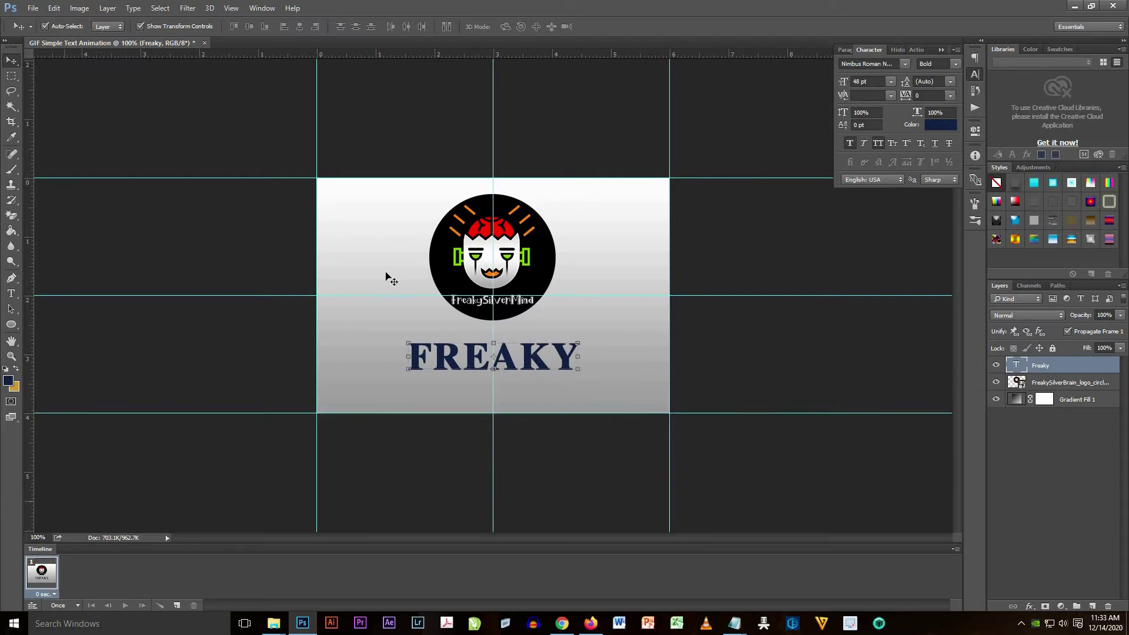
{"action": "left_click", "coordinate": [977, 74]}
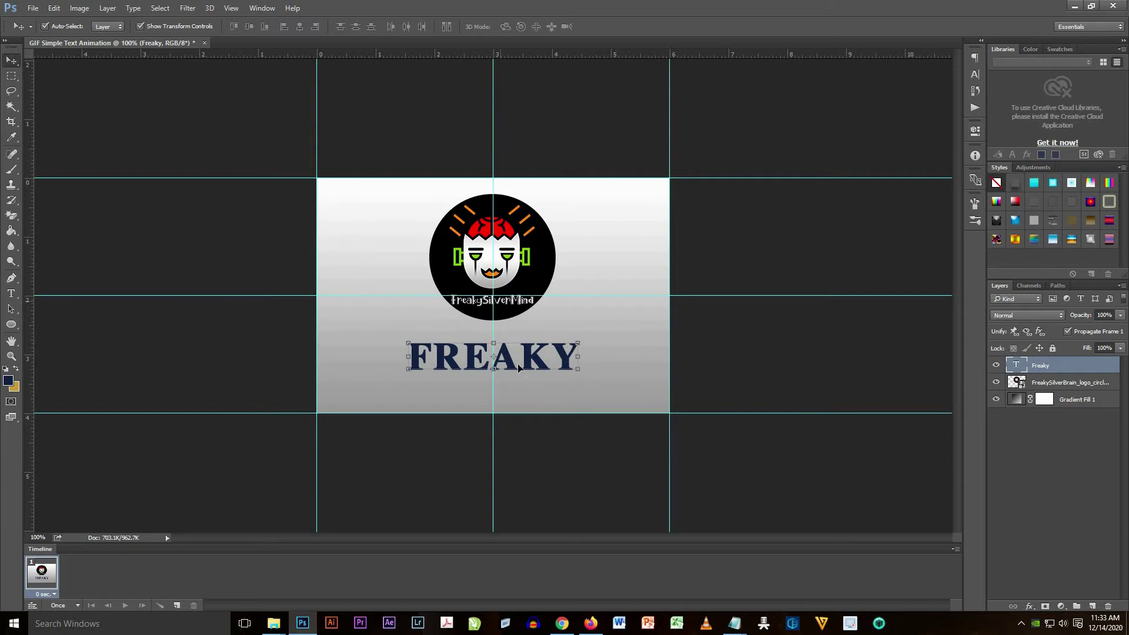
Nudge the text about 14 pixels down, between the logo and the canvas's bottom edge
{"action": "key", "text": "Down"}
{"action": "key", "text": "Down"}
{"action": "key", "text": "Down"}
{"action": "key", "text": "Down"}
{"action": "key", "text": "Down"}
{"action": "key", "text": "Down"}
{"action": "key", "text": "Down"}
{"action": "key", "text": "Down"}
{"action": "key", "text": "Down"}
{"action": "key", "text": "Down"}
{"action": "key", "text": "Down"}
{"action": "key", "text": "Down"}
{"action": "key", "text": "Down"}
{"action": "key", "text": "Down"}
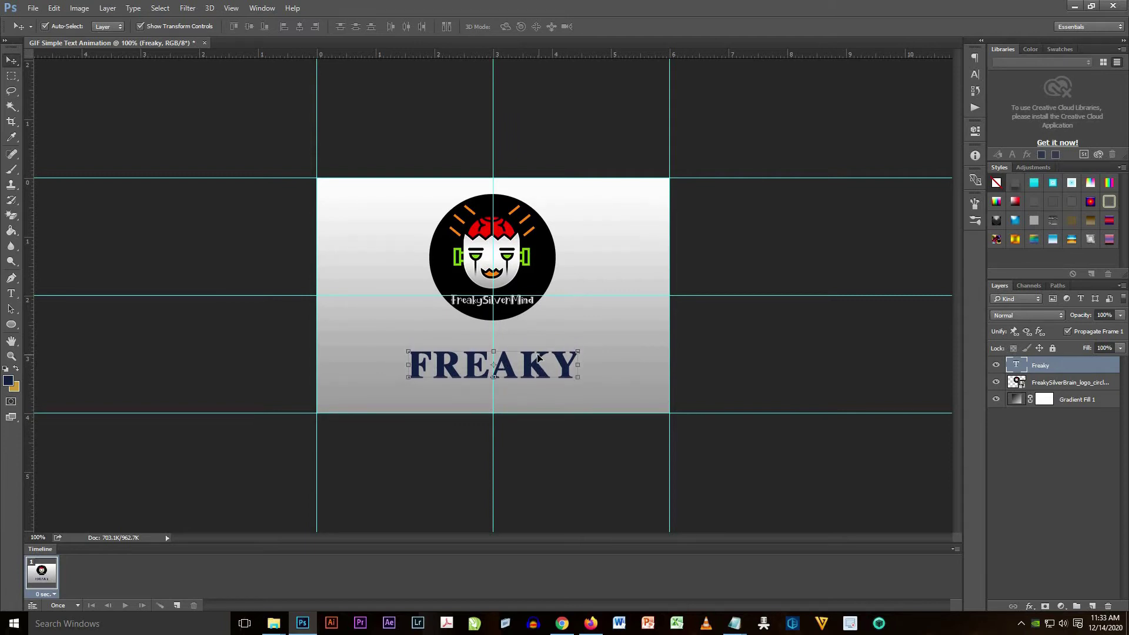
Change the font of the whole text below the logo to Baby Eliot Regular
{"action": "key", "text": "t"}
{"action": "left_click_drag", "start_coordinate": [580, 365], "coordinate": [376, 364]}
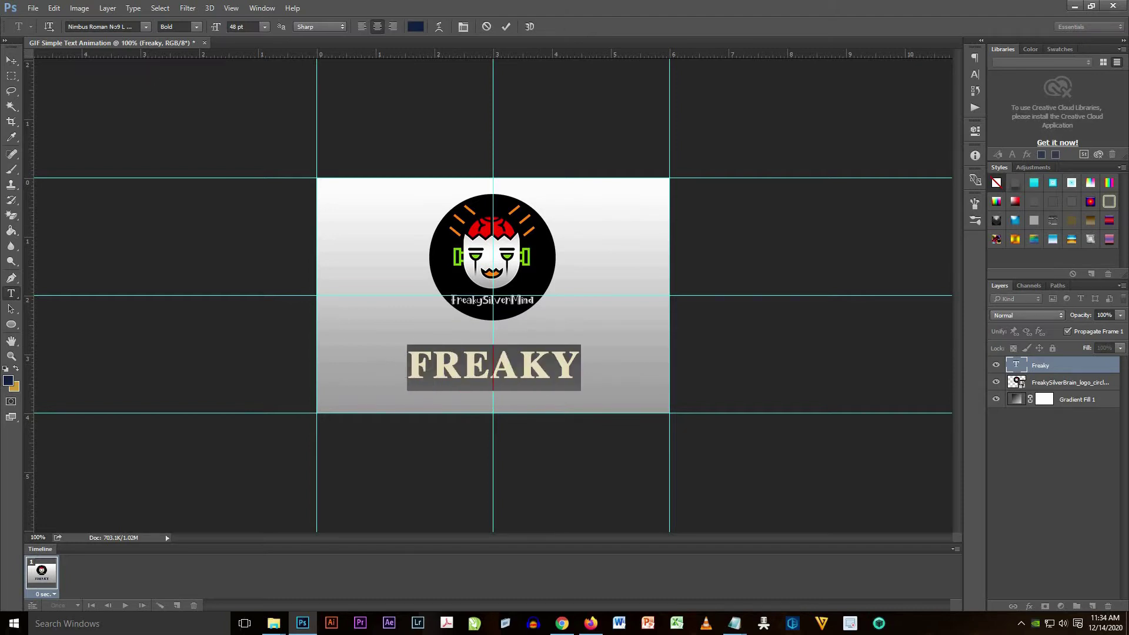
{"action": "left_click", "coordinate": [100, 27]}
{"action": "type", "text": "bab"}
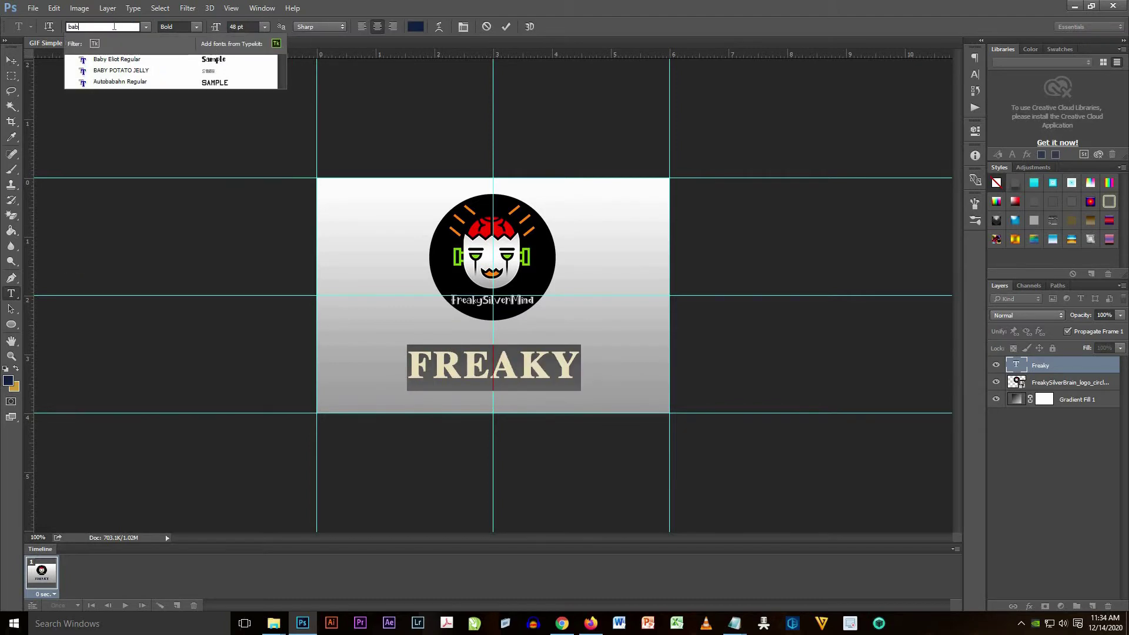
{"action": "left_click", "coordinate": [136, 61]}
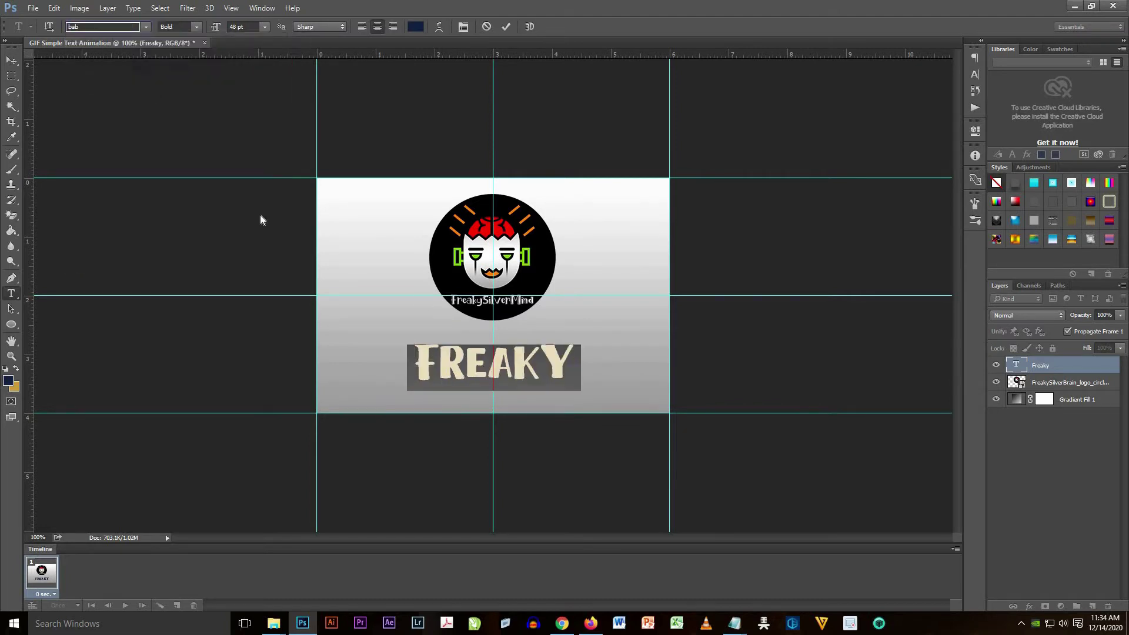
Turn off All Caps and Faux Bold for the whole text below the logo
{"action": "left_click", "coordinate": [539, 365]}
{"action": "left_click_drag", "start_coordinate": [567, 365], "coordinate": [384, 361]}
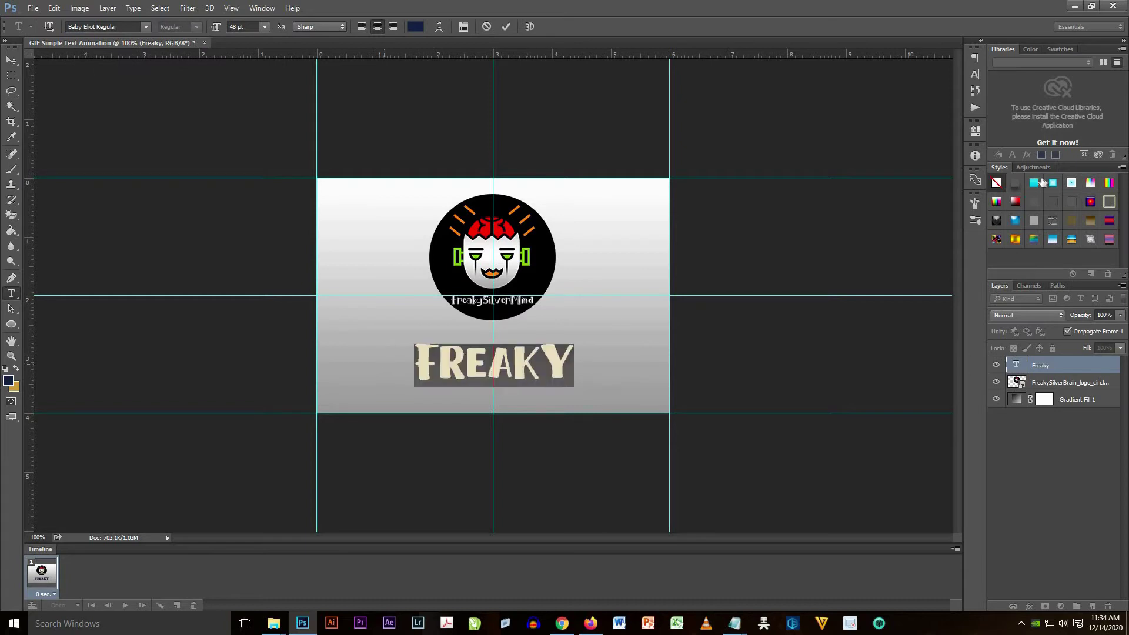
{"action": "left_click", "coordinate": [974, 75]}
{"action": "left_click", "coordinate": [877, 142]}
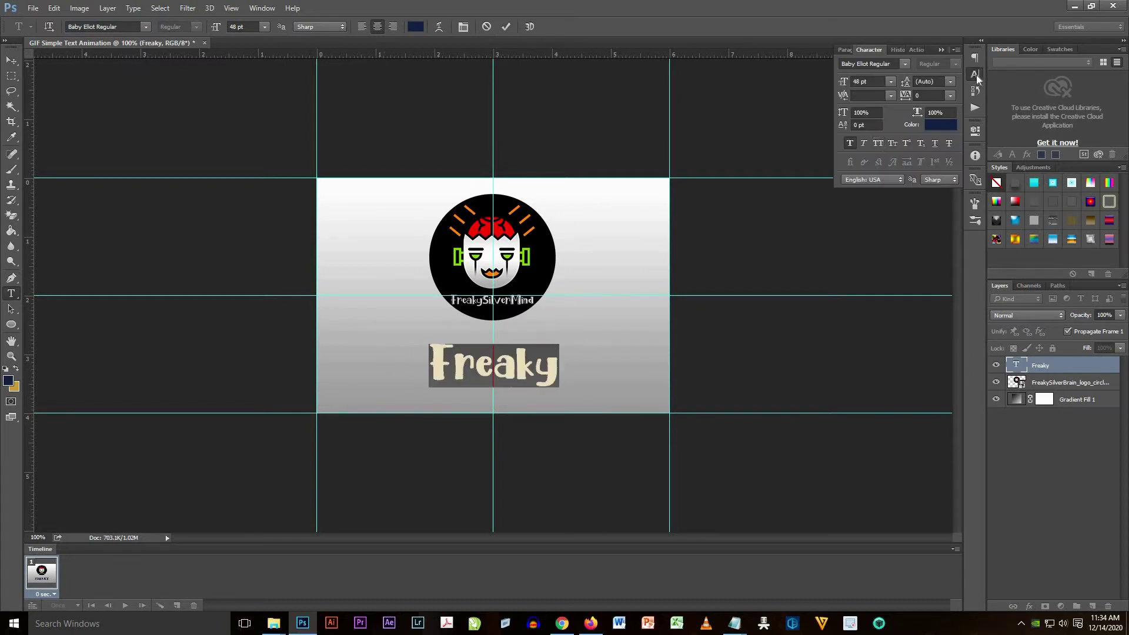
{"action": "left_click", "coordinate": [977, 76]}
{"action": "left_click", "coordinate": [976, 76]}
{"action": "left_click", "coordinate": [975, 74]}
Colour the whole text dark red (ba1f1f), starting from the red in the logo, and commit the text
{"action": "left_click", "coordinate": [523, 369]}
{"action": "key", "text": "ctrl+a"}
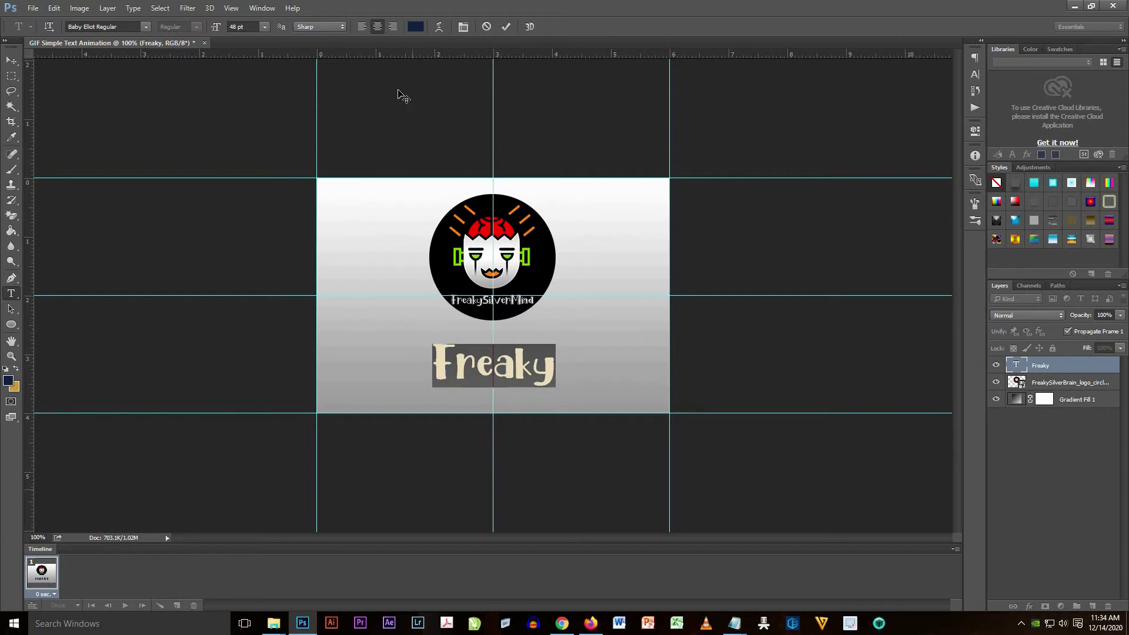
{"action": "left_click", "coordinate": [415, 26]}
{"action": "left_click", "coordinate": [477, 228]}
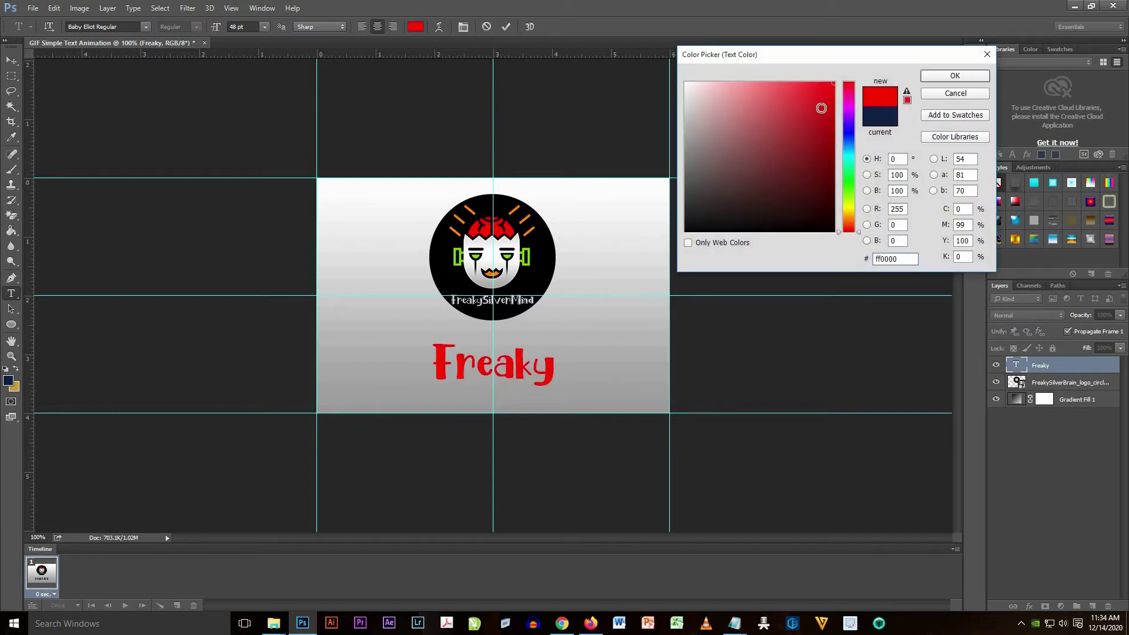
{"action": "left_click_drag", "start_coordinate": [820, 108], "coordinate": [821, 132]}
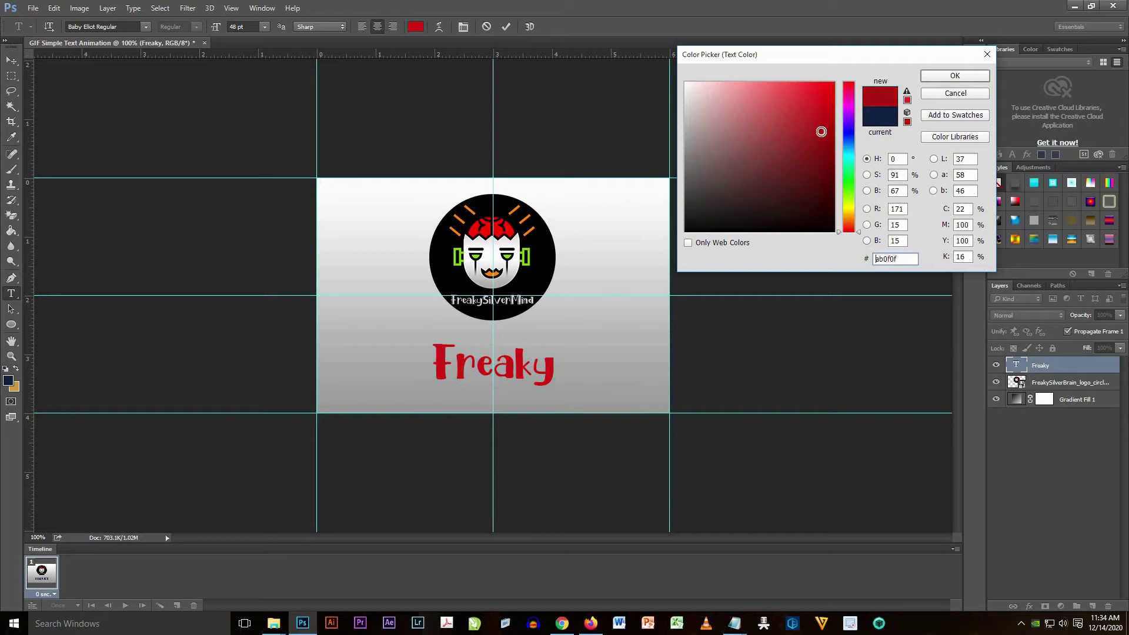
{"action": "left_click_drag", "start_coordinate": [818, 116], "coordinate": [810, 122]}
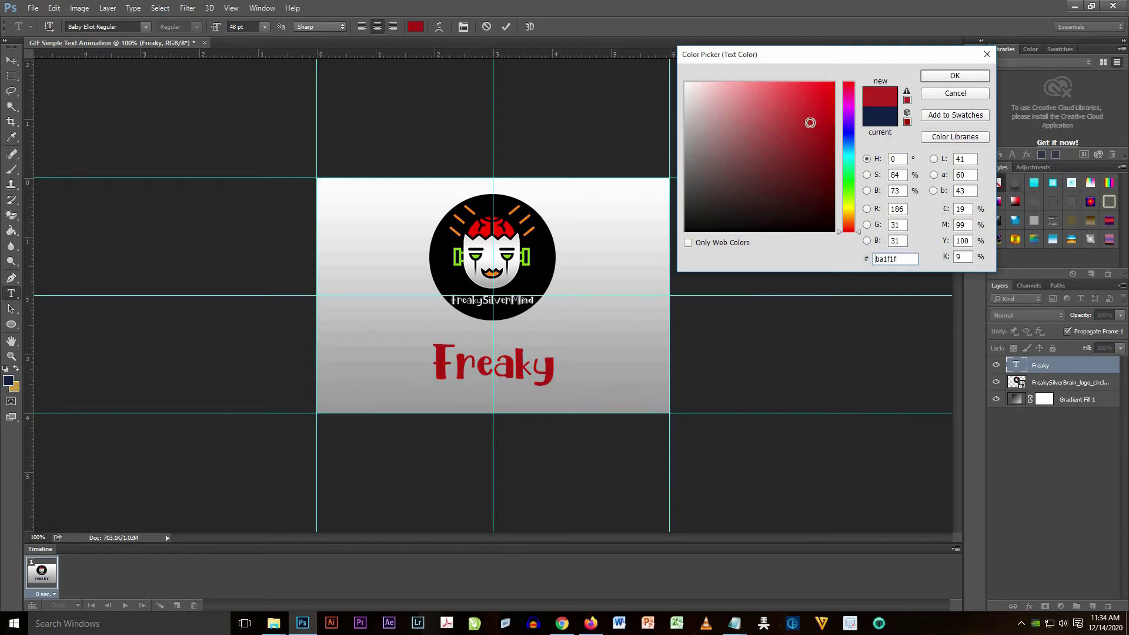
{"action": "left_click", "coordinate": [939, 77]}
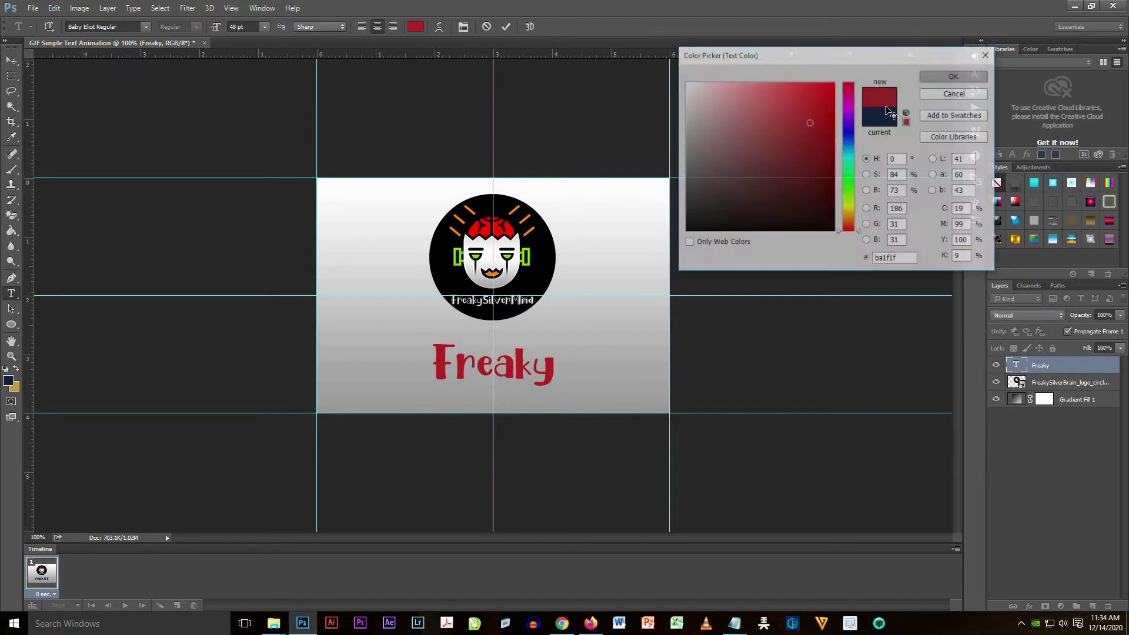
{"action": "left_click", "coordinate": [11, 60]}
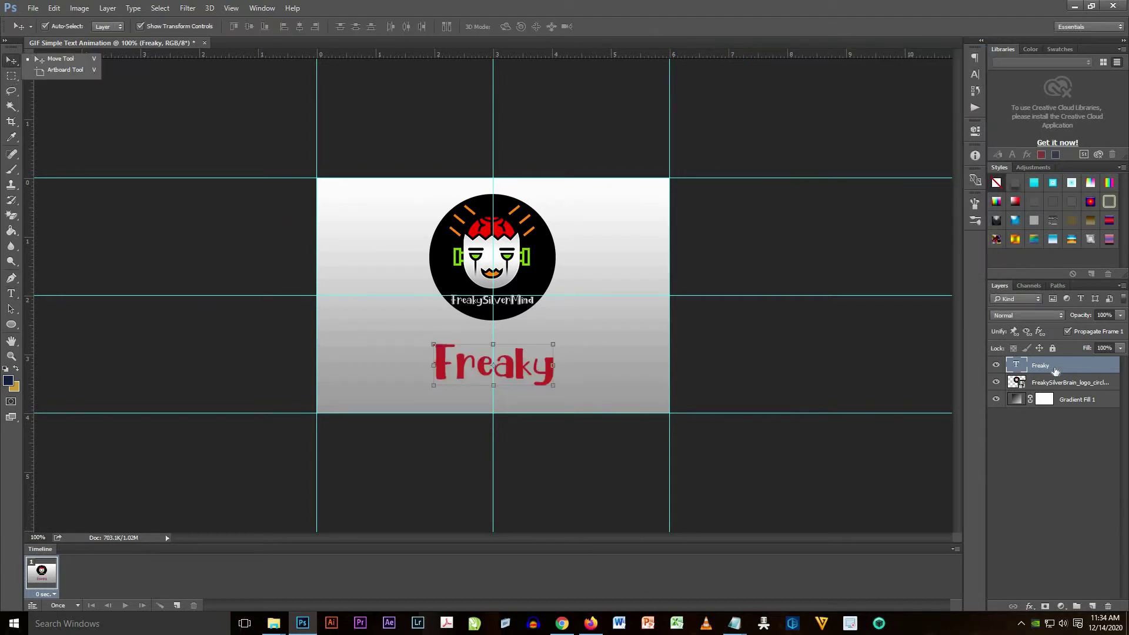
Add a Gradient Overlay to the Freaky text layer and make the gradient's end stop red, starting from the logo's red
{"action": "left_click", "coordinate": [1055, 370]}
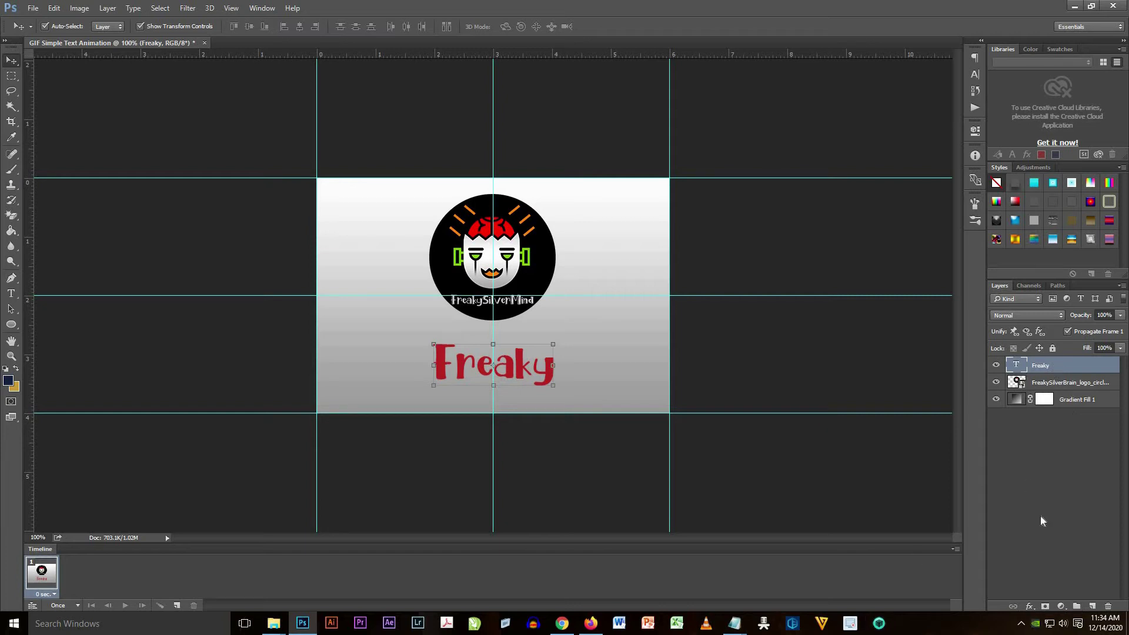
{"action": "left_click", "coordinate": [1028, 607]}
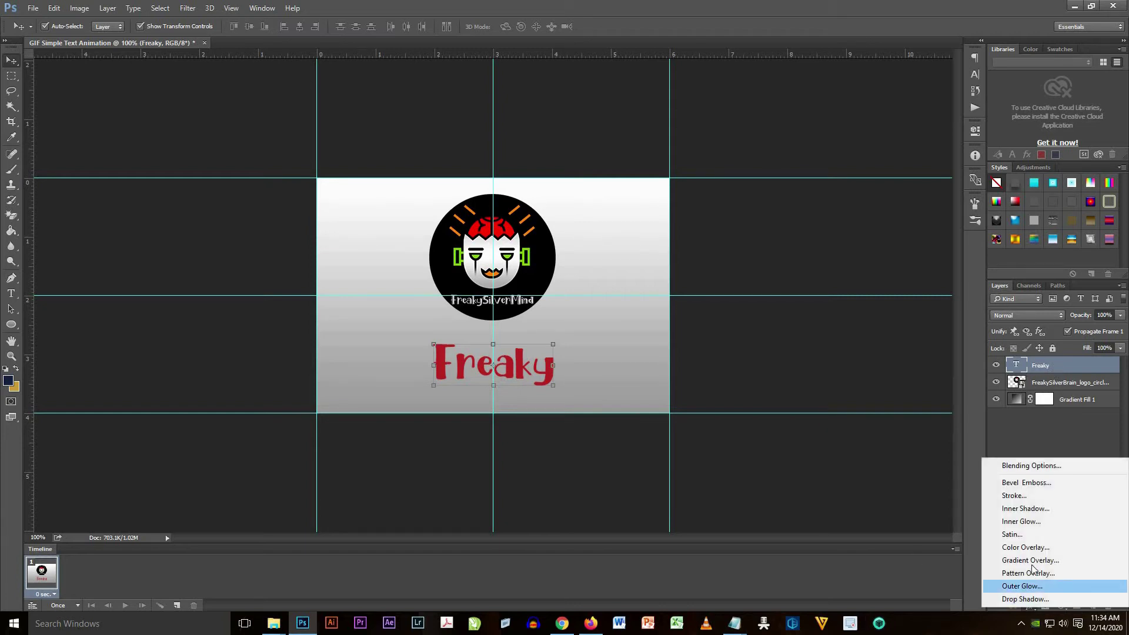
{"action": "left_click", "coordinate": [1030, 563]}
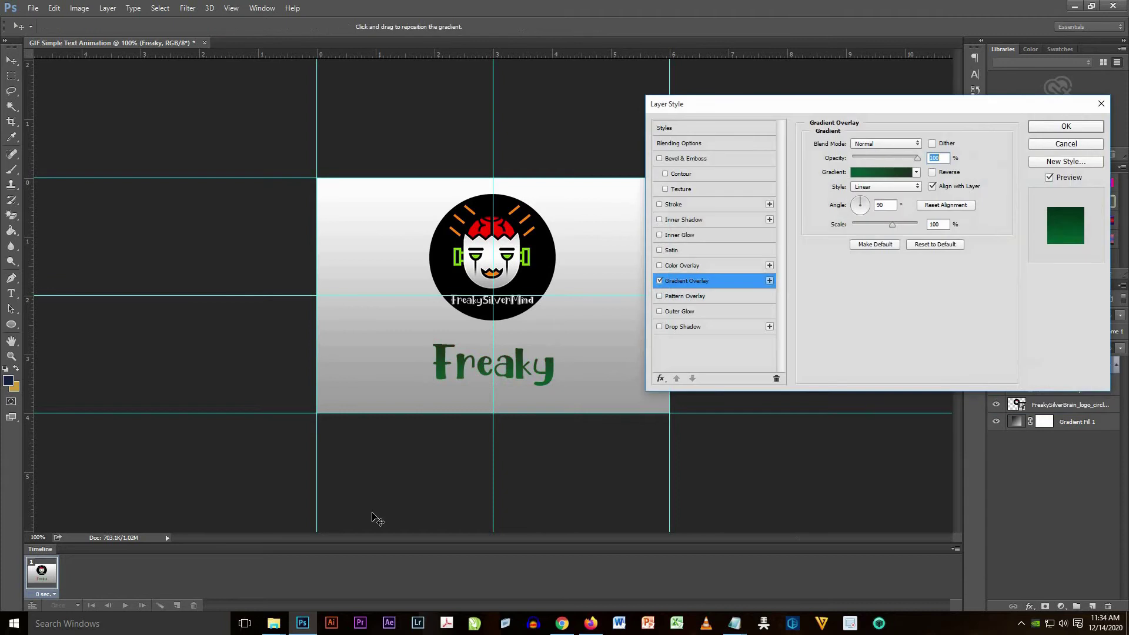
{"action": "left_click", "coordinate": [874, 174]}
{"action": "left_click", "coordinate": [1099, 301]}
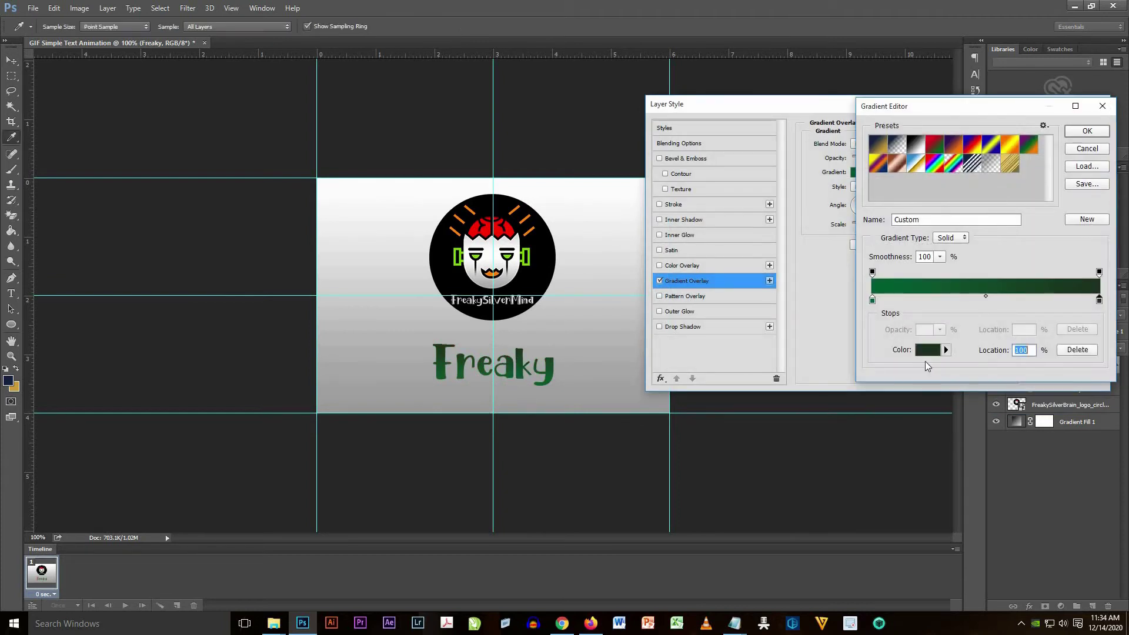
{"action": "left_click", "coordinate": [511, 223]}
{"action": "left_click_drag", "start_coordinate": [811, 194], "coordinate": [831, 87]}
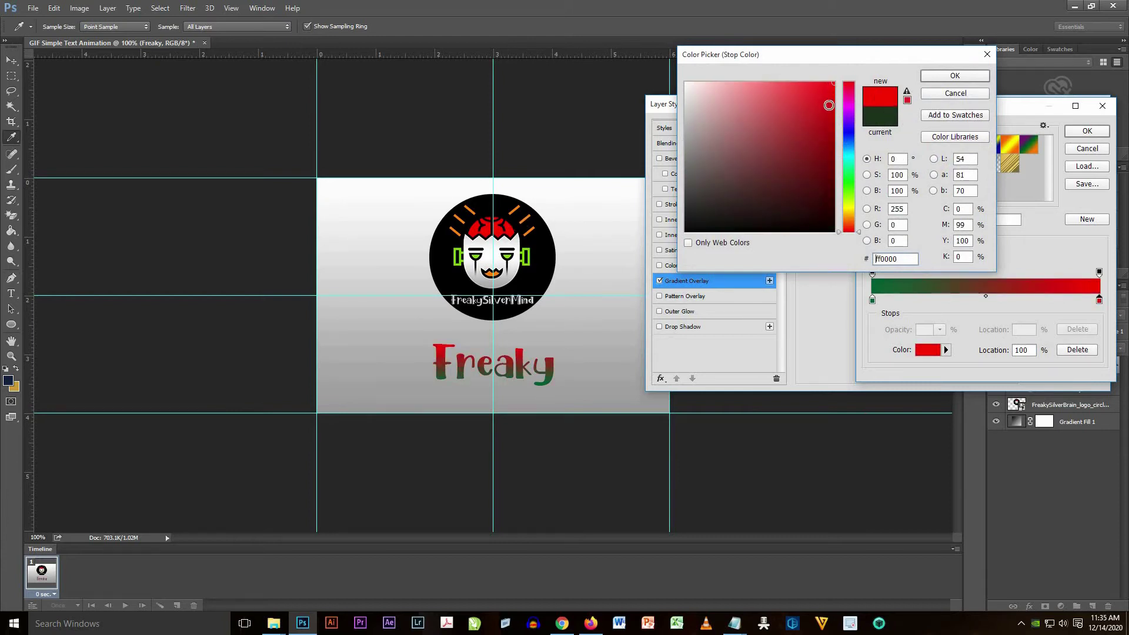
{"action": "left_click", "coordinate": [940, 75]}
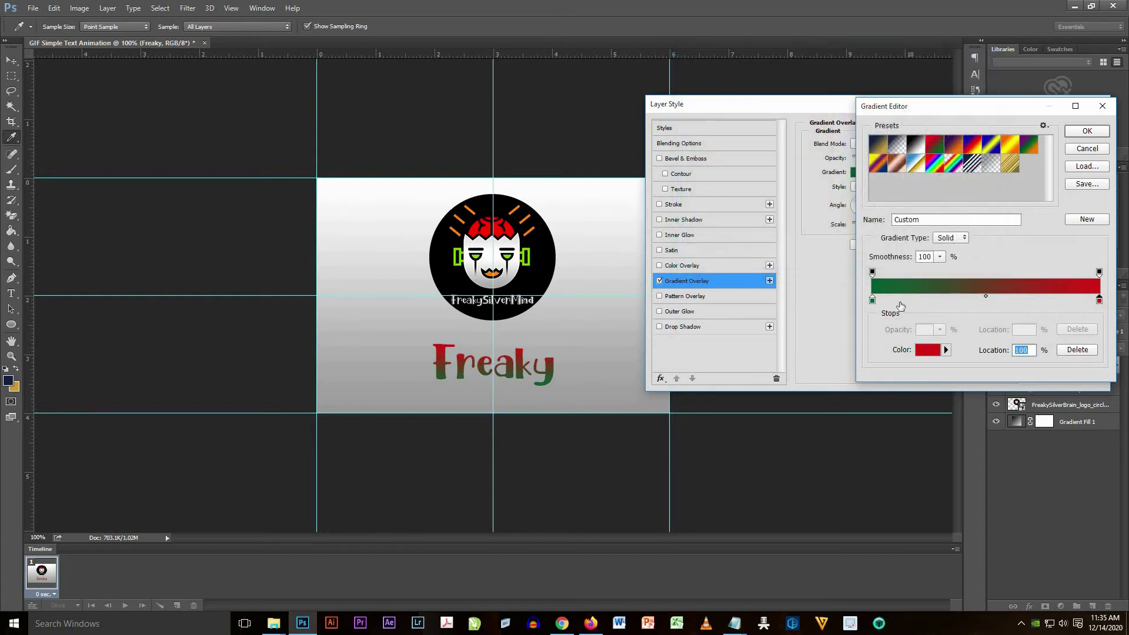
Set the gradient's start stop at 0% to red d42323, starting from the logo's red
{"action": "left_click", "coordinate": [872, 301]}
{"action": "left_click", "coordinate": [928, 350]}
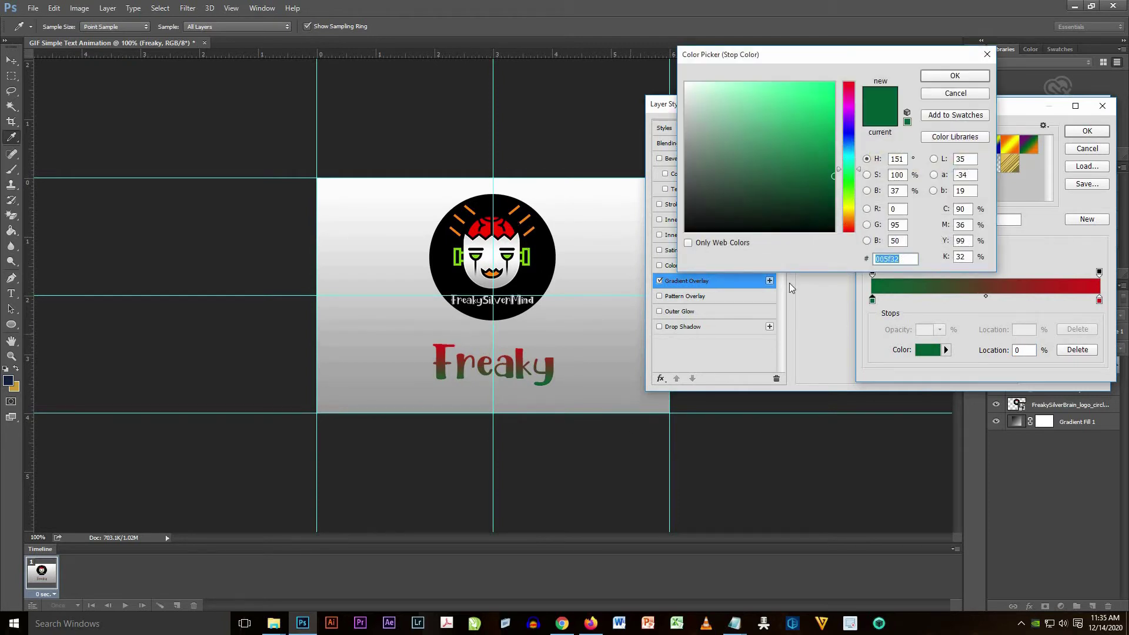
{"action": "left_click", "coordinate": [515, 221]}
{"action": "left_click_drag", "start_coordinate": [819, 88], "coordinate": [810, 107]}
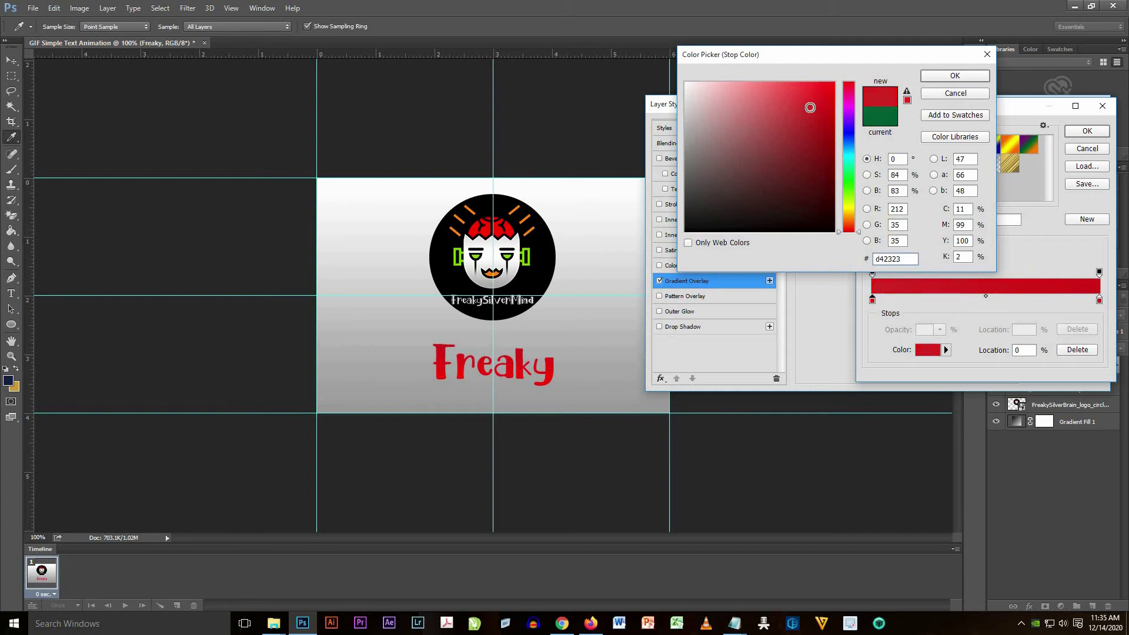
{"action": "left_click", "coordinate": [954, 76]}
Set the gradient's end stop at 100% to the brighter red f82929 and accept the gradient
{"action": "left_click", "coordinate": [1099, 302]}
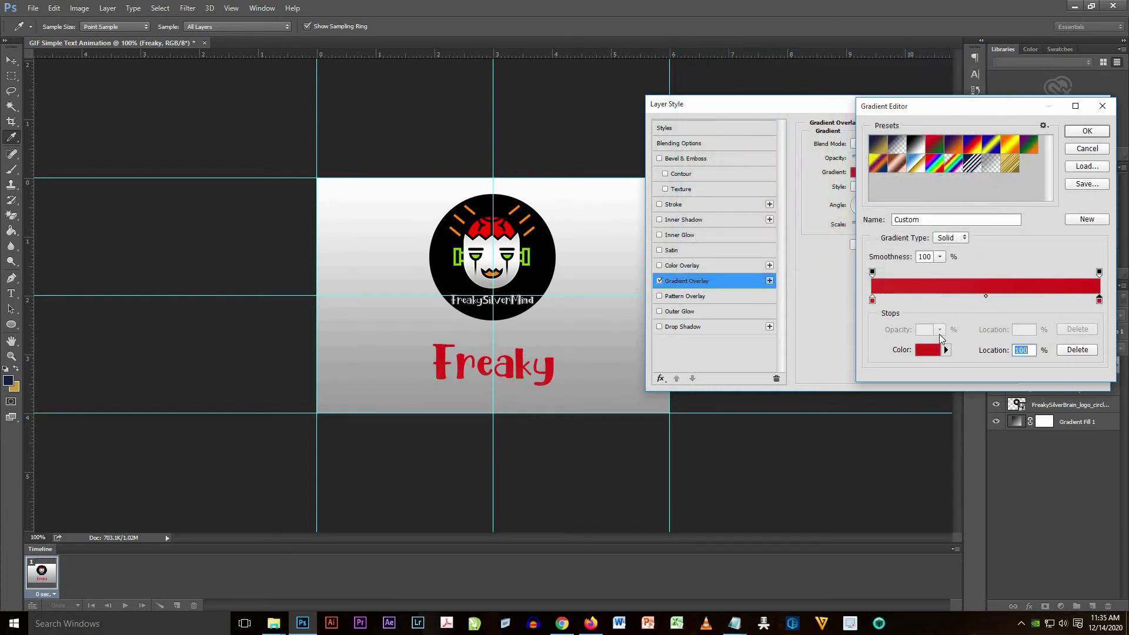
{"action": "left_click", "coordinate": [927, 350]}
{"action": "left_click", "coordinate": [790, 82]}
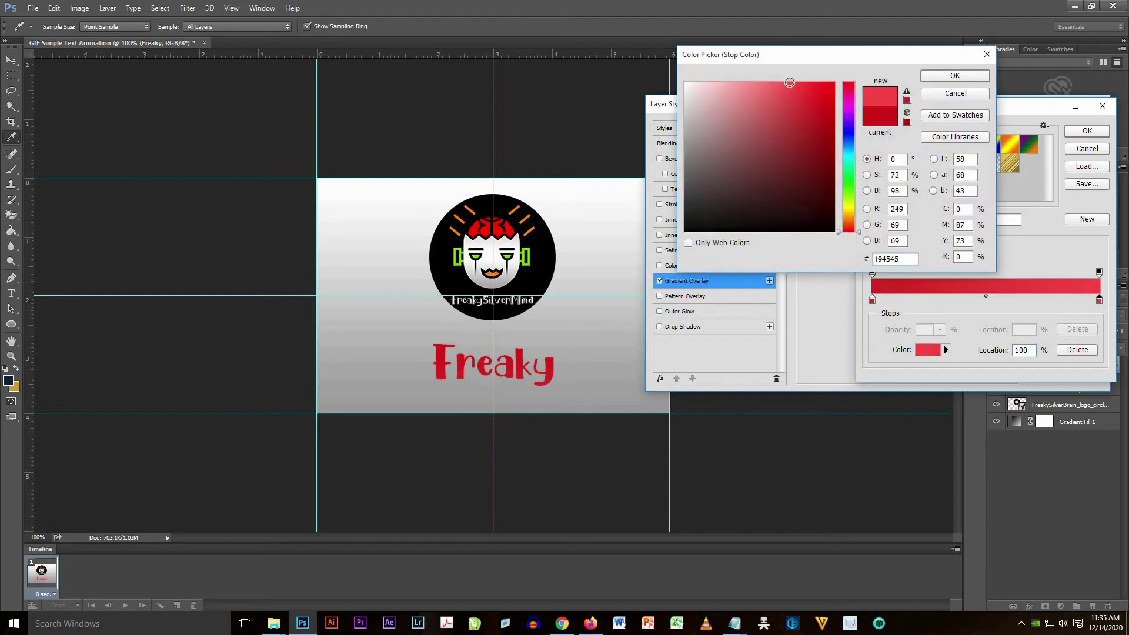
{"action": "left_click_drag", "start_coordinate": [796, 88], "coordinate": [810, 86]}
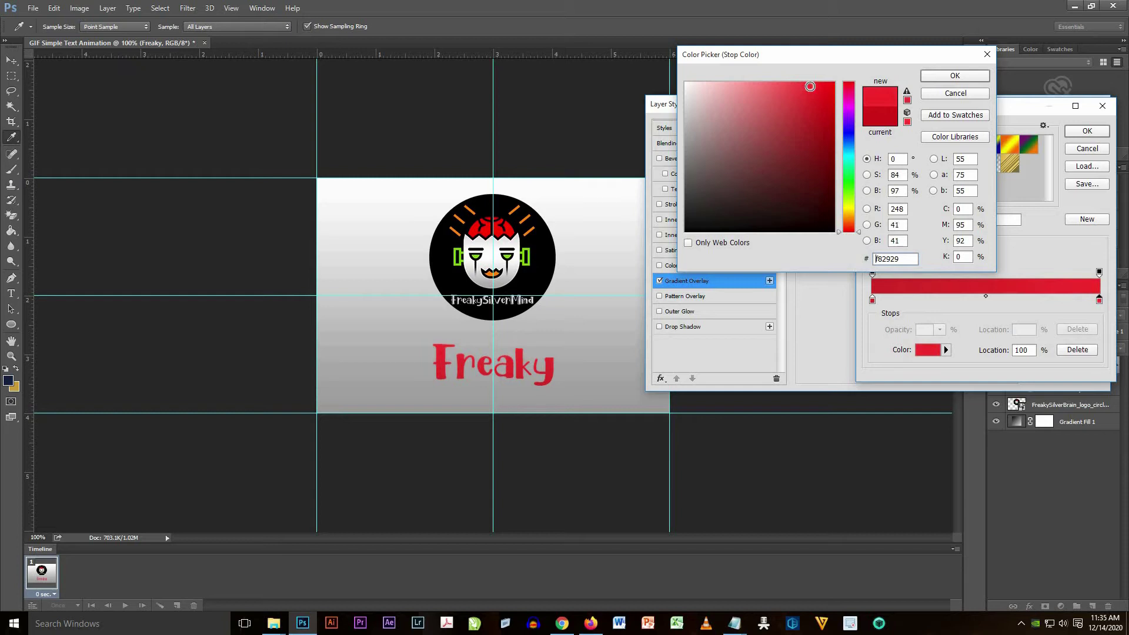
{"action": "left_click", "coordinate": [961, 78]}
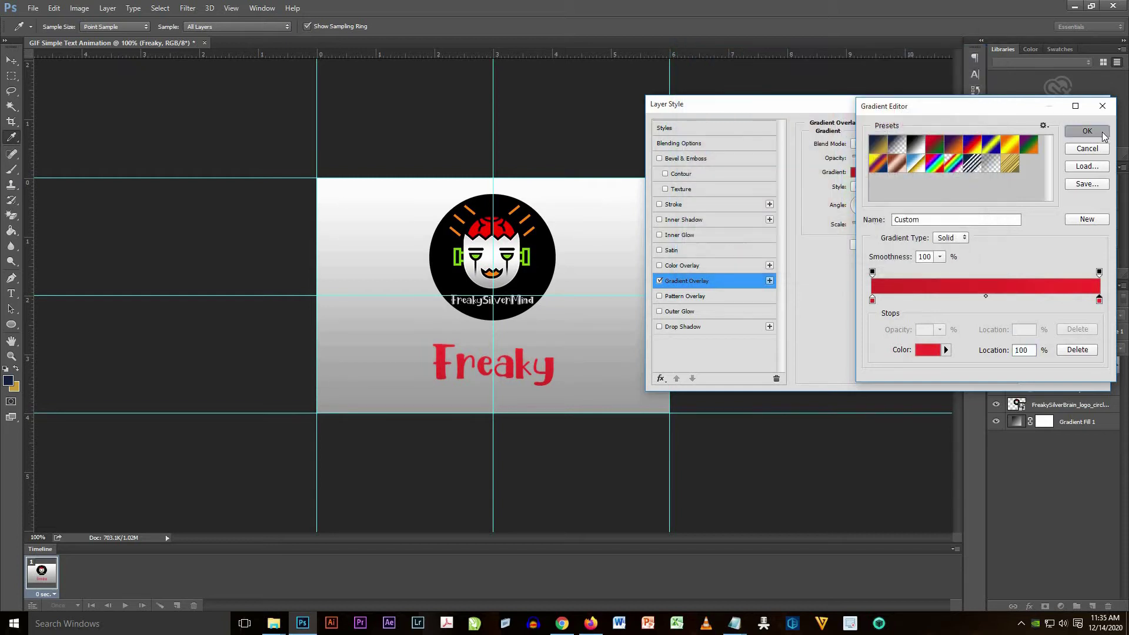
{"action": "left_click", "coordinate": [1086, 131]}
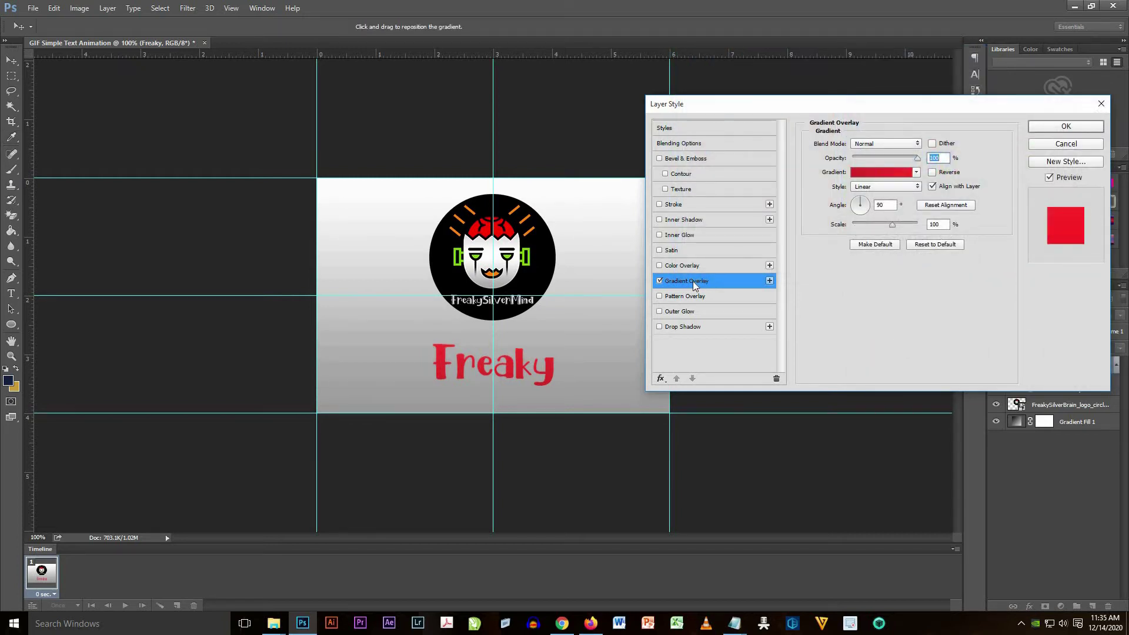
Add a Drop Shadow to the text layer with its opacity at about 70% and apply the layer style
{"action": "left_click", "coordinate": [684, 328]}
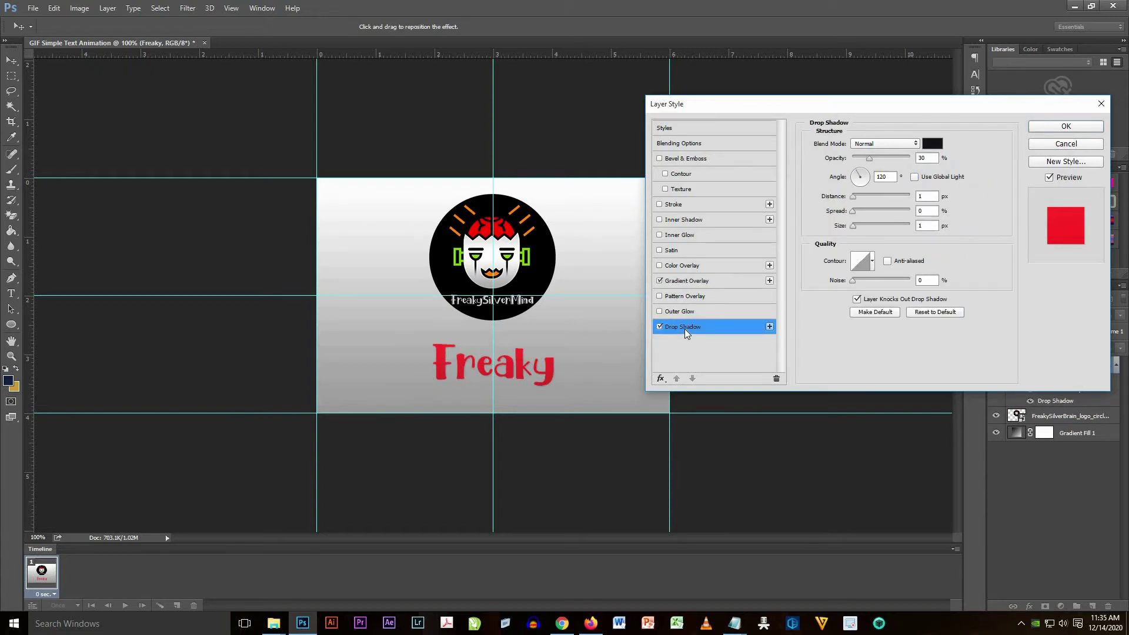
{"action": "left_click_drag", "start_coordinate": [871, 160], "coordinate": [892, 160]}
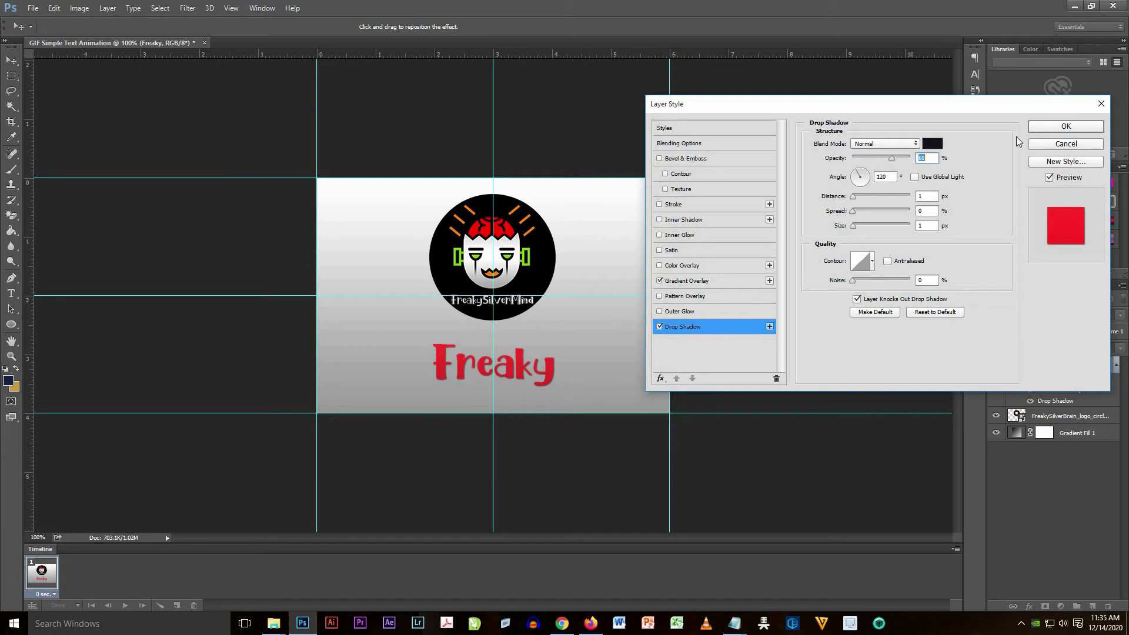
{"action": "left_click", "coordinate": [1050, 129]}
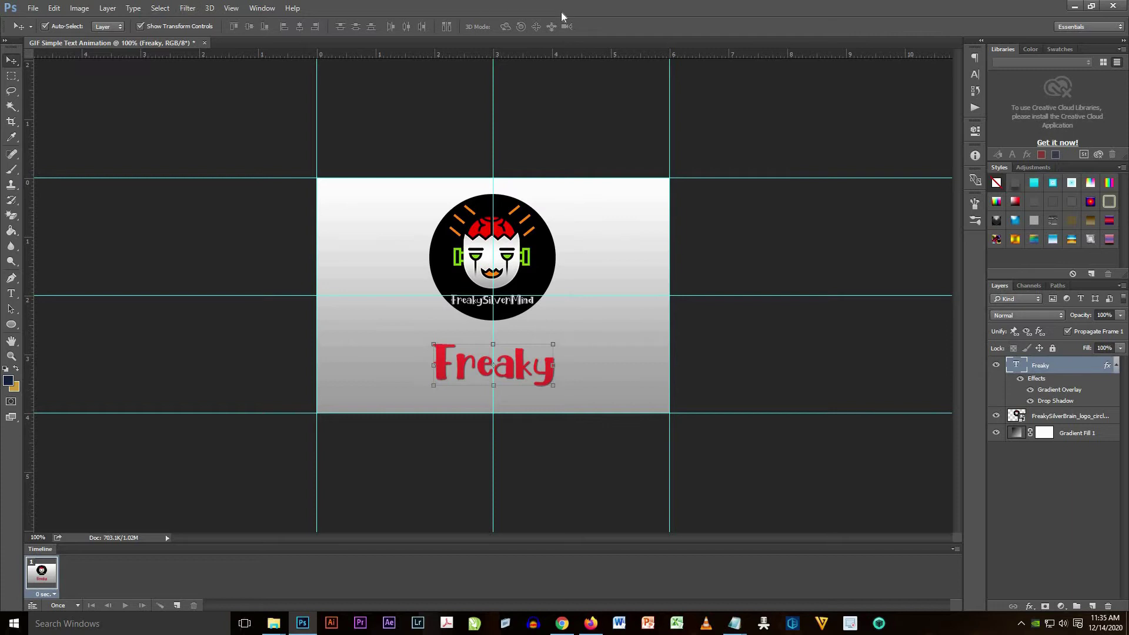
Hide the guides and duplicate the Freaky text layer under the name Silver
{"action": "key", "text": "ctrl+h"}
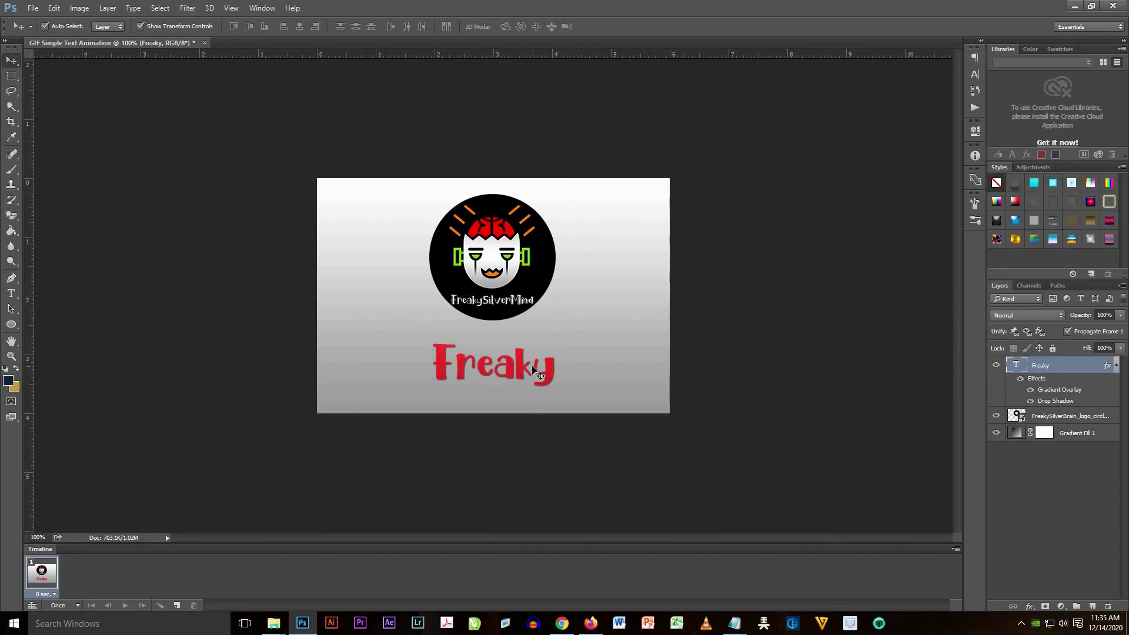
{"action": "left_click", "coordinate": [1116, 365]}
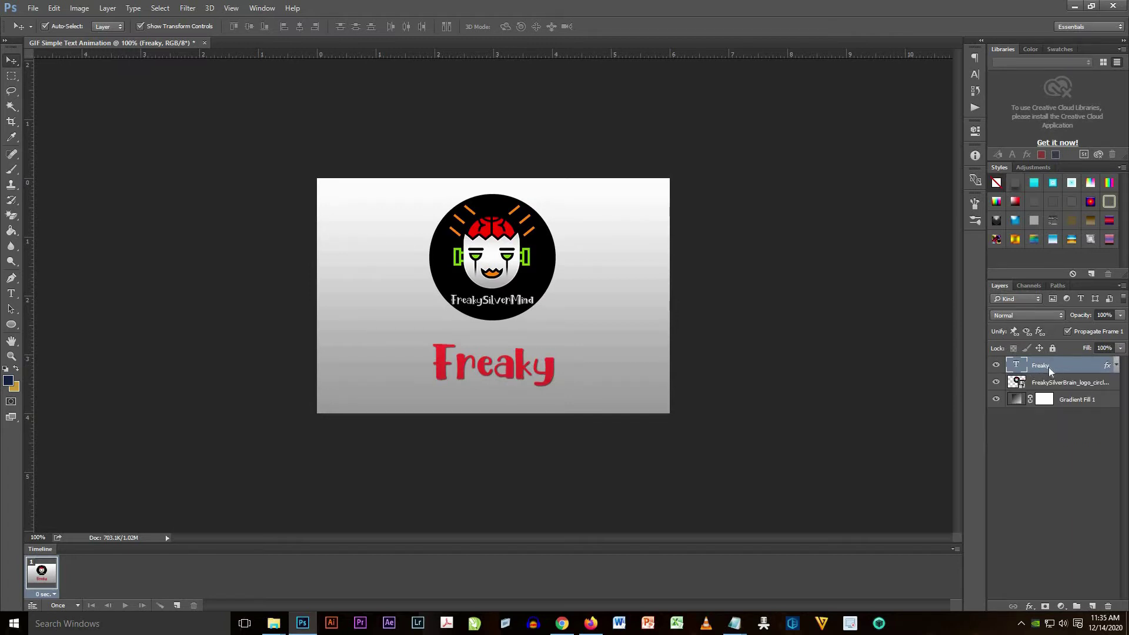
{"action": "right_click", "coordinate": [1049, 366]}
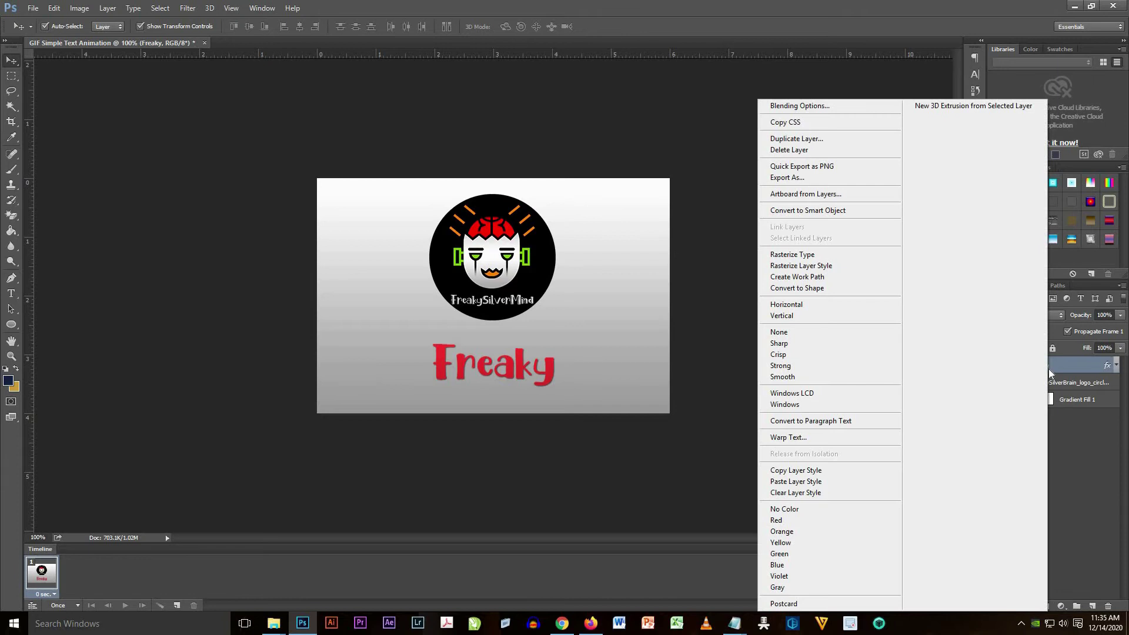
{"action": "left_click", "coordinate": [803, 139]}
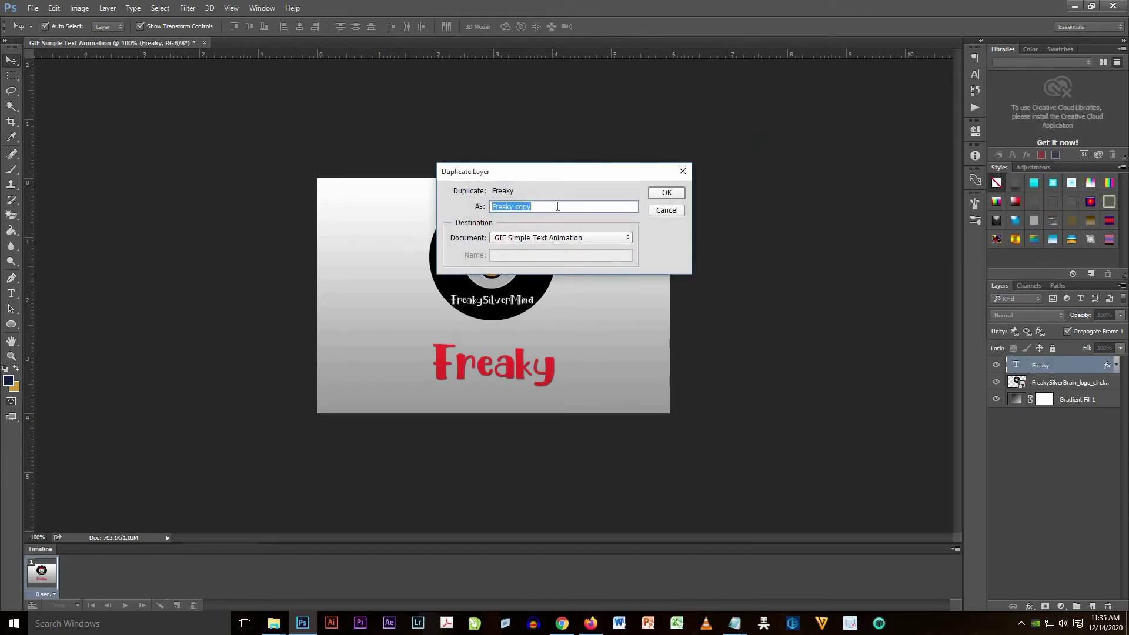
{"action": "type", "text": "Silver"}
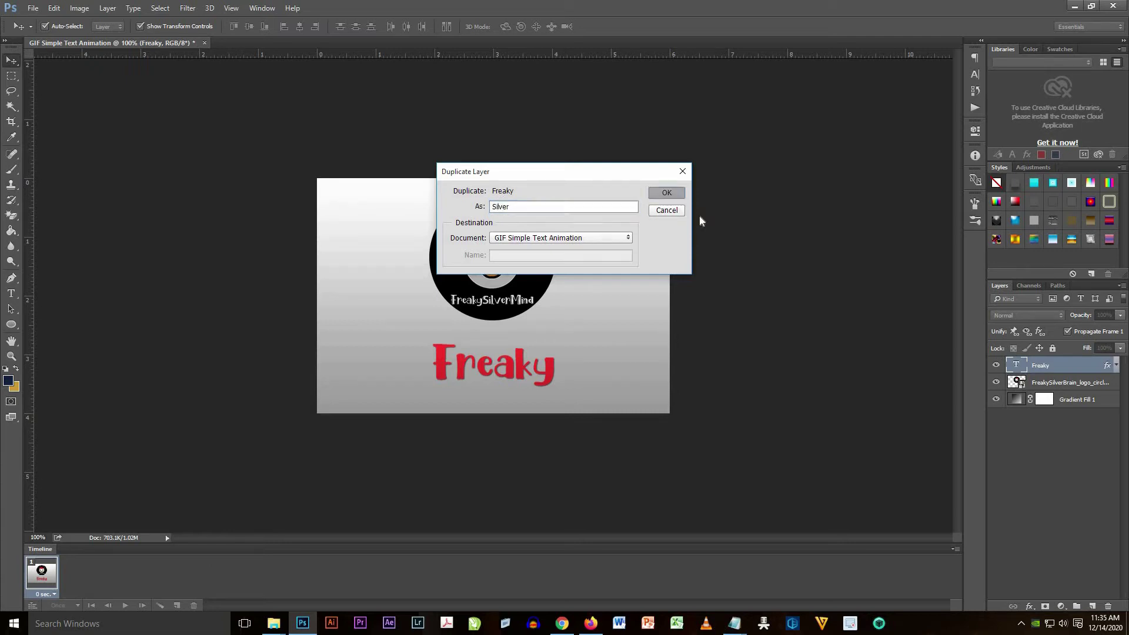
{"action": "key", "text": "Return"}
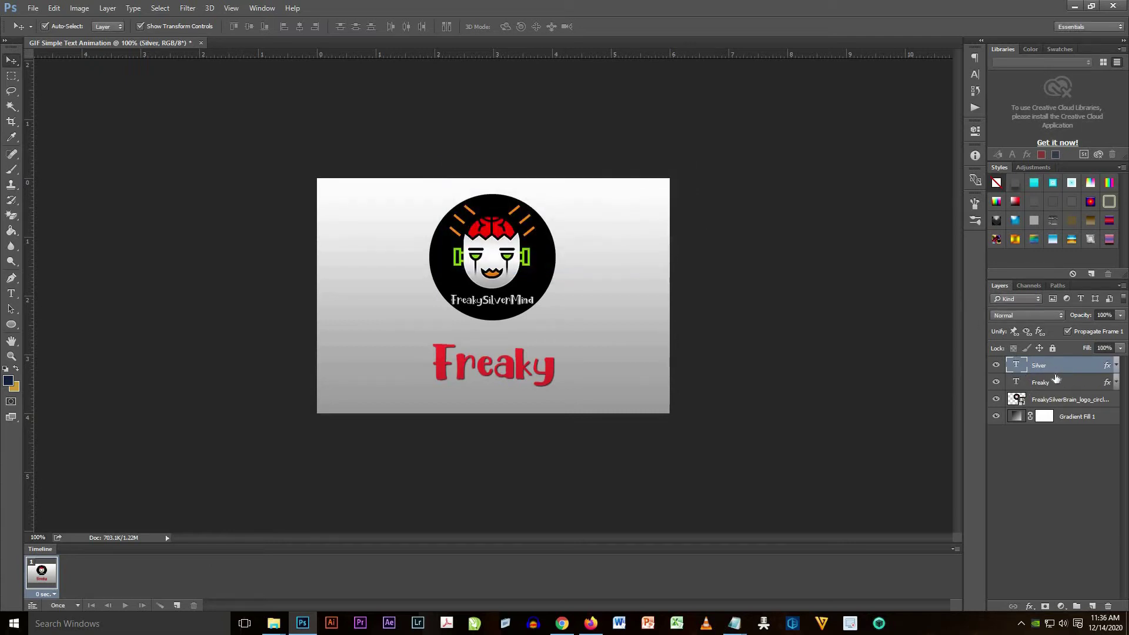
Hide the Freaky layer and replace the text of the Silver layer with "Silver"
{"action": "left_click", "coordinate": [995, 383]}
{"action": "left_click", "coordinate": [11, 293]}
{"action": "left_click", "coordinate": [55, 293]}
{"action": "left_click", "coordinate": [487, 369]}
{"action": "left_click_drag", "start_coordinate": [556, 368], "coordinate": [427, 365]}
{"action": "type", "text": "Silver"}
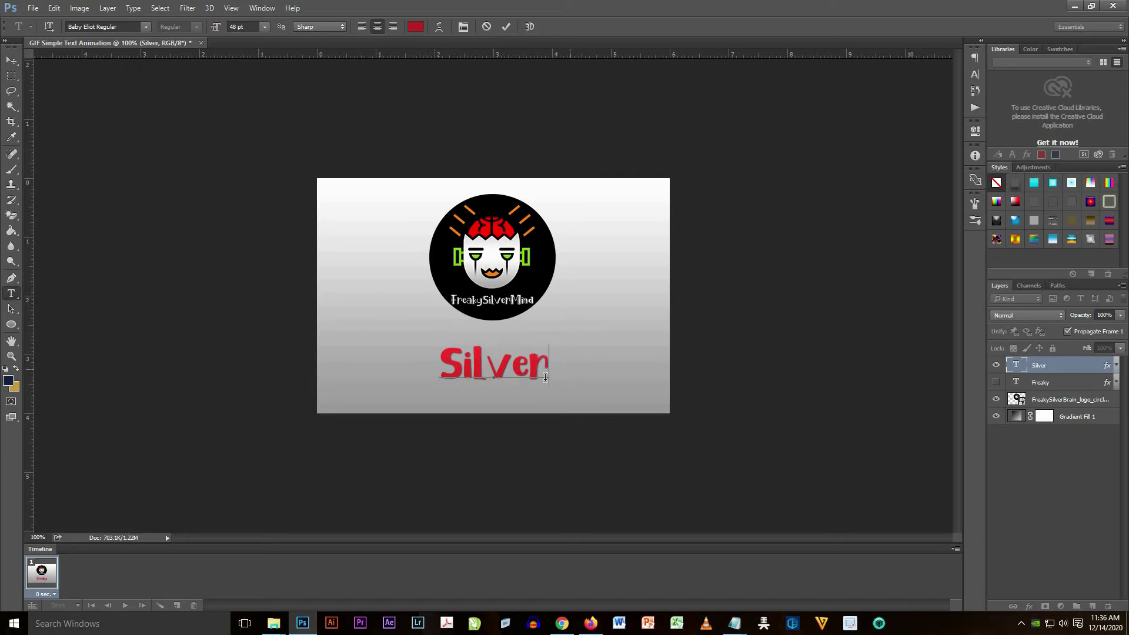
{"action": "left_click_drag", "start_coordinate": [12, 60], "coordinate": [46, 62]}
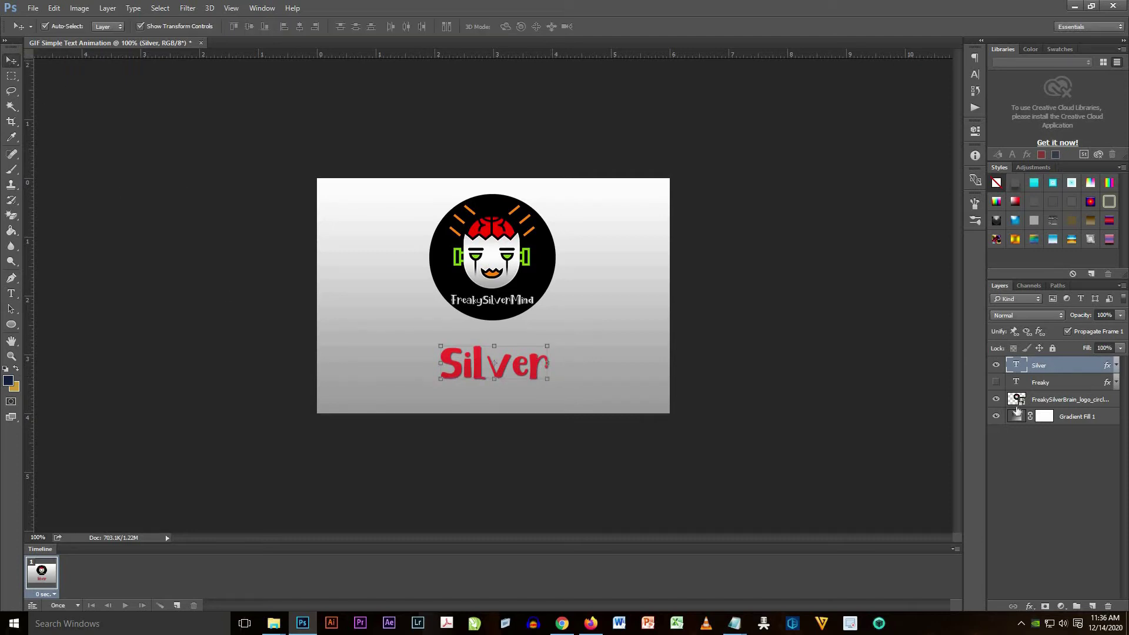
Set the end stop of the Silver layer's Gradient Overlay at 100% to light green b2fe32, starting from the green of the logo's eye
{"action": "left_click", "coordinate": [1115, 365]}
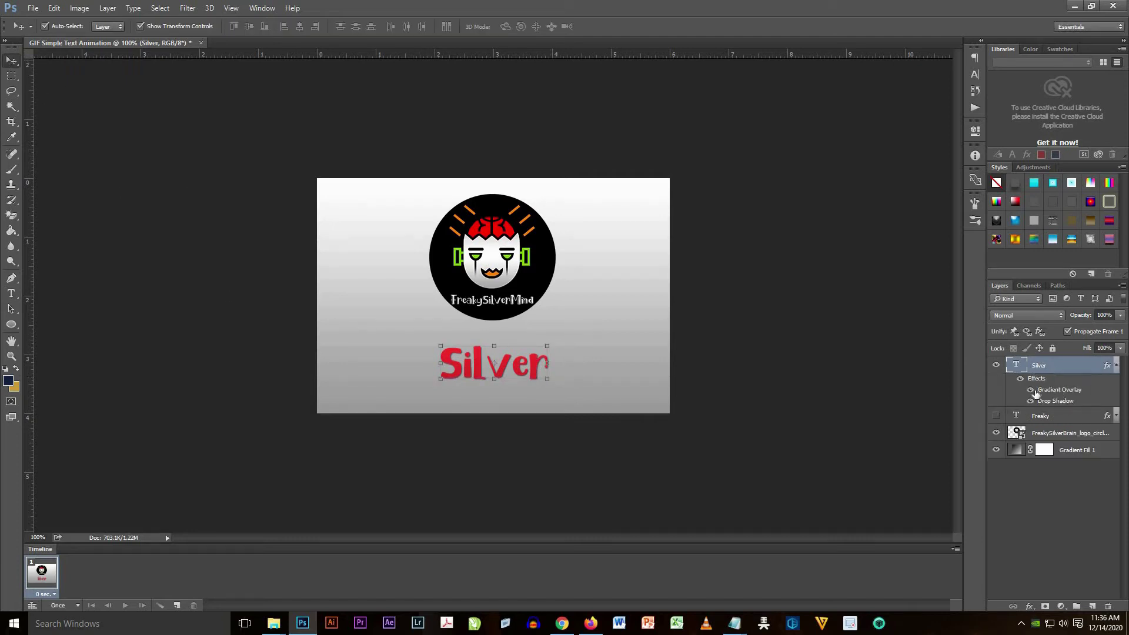
{"action": "double_click", "coordinate": [1046, 393]}
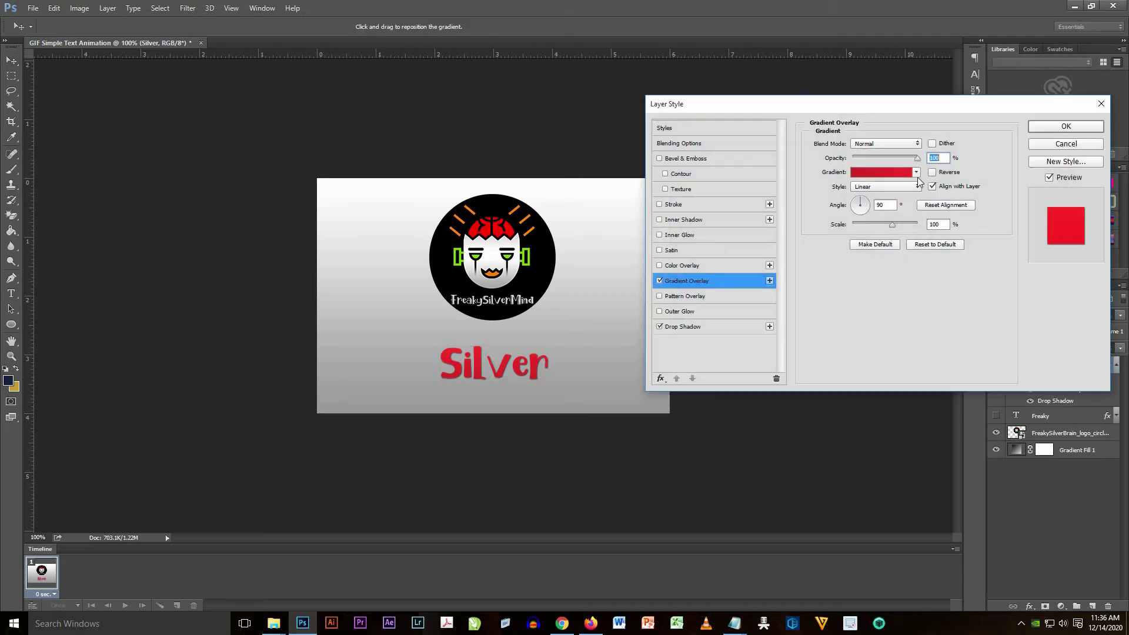
{"action": "left_click", "coordinate": [885, 172]}
{"action": "left_click", "coordinate": [1098, 300]}
{"action": "left_click", "coordinate": [929, 351]}
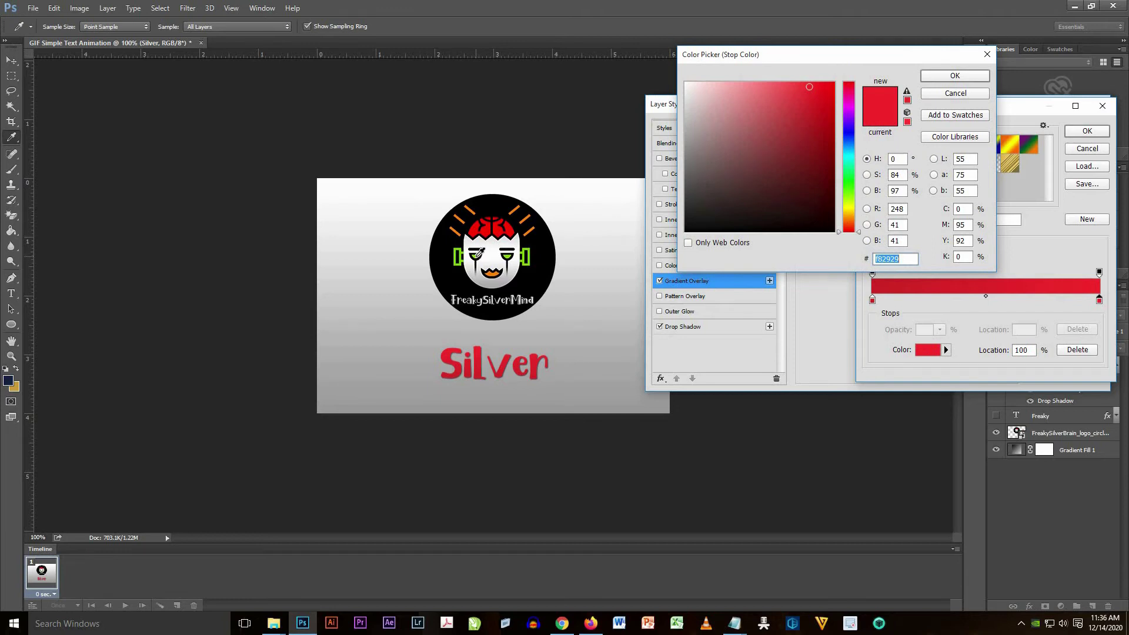
{"action": "left_click", "coordinate": [475, 255]}
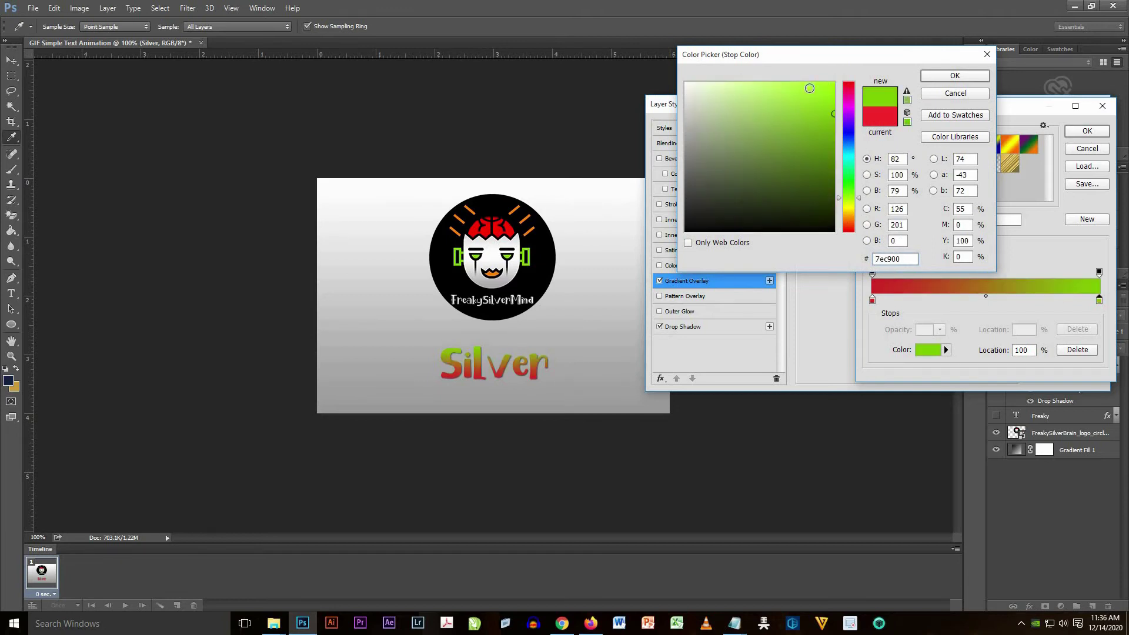
{"action": "left_click_drag", "start_coordinate": [809, 88], "coordinate": [805, 83]}
{"action": "left_click", "coordinate": [954, 76]}
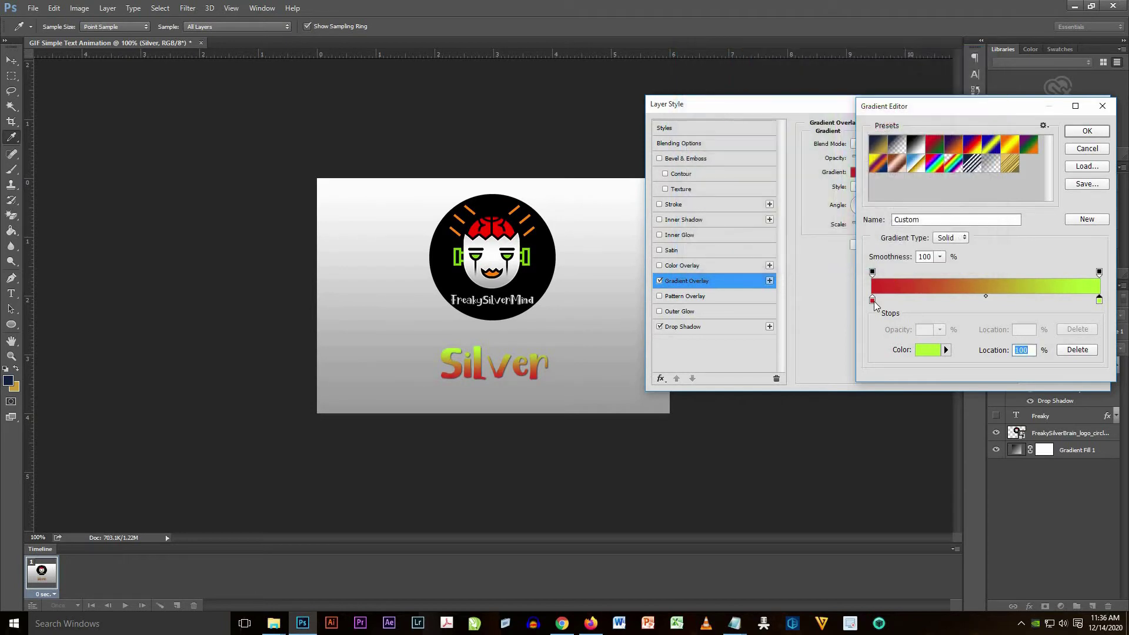
Set the gradient's start stop at 0% to the logo's green 7cc700, then accept the gradient and the layer style
{"action": "left_click", "coordinate": [872, 300]}
{"action": "left_click", "coordinate": [927, 350]}
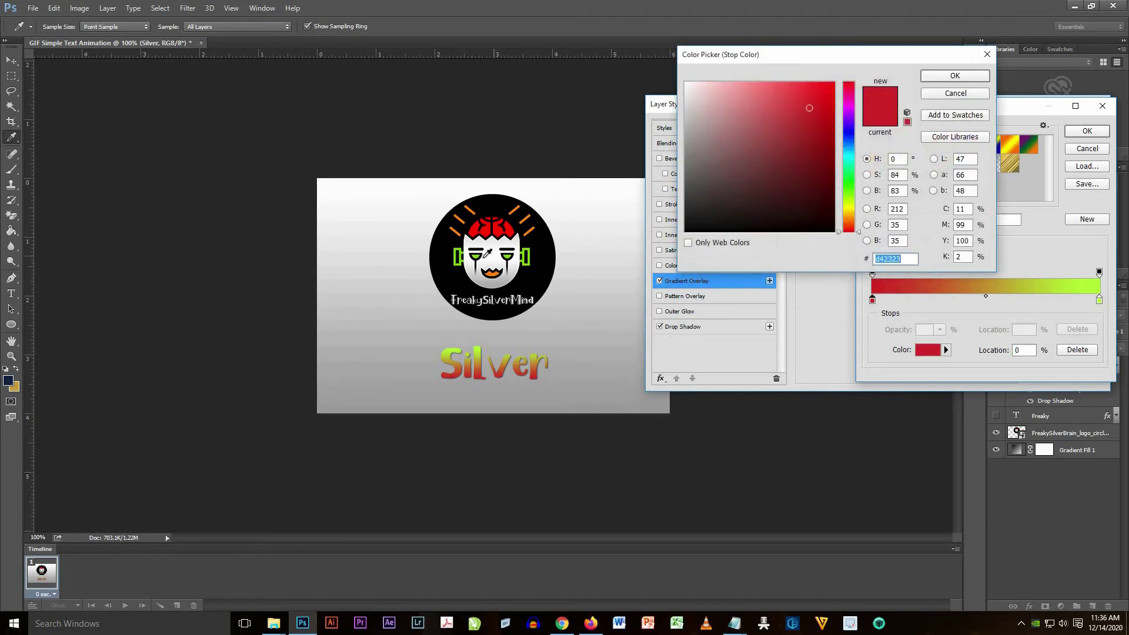
{"action": "left_click", "coordinate": [479, 254]}
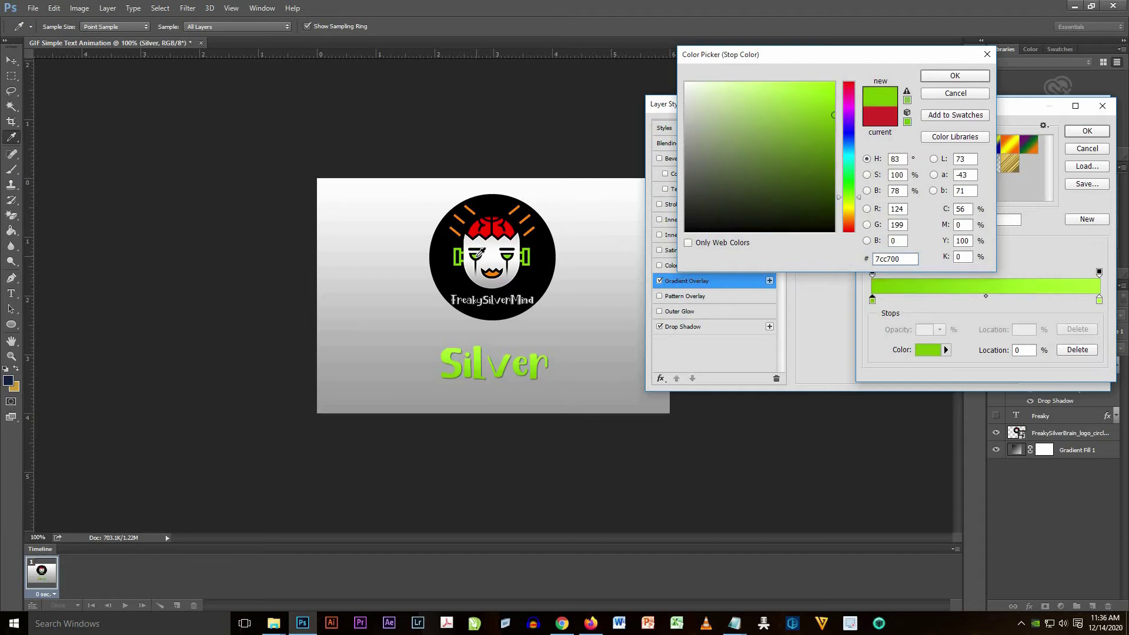
{"action": "left_click", "coordinate": [954, 76]}
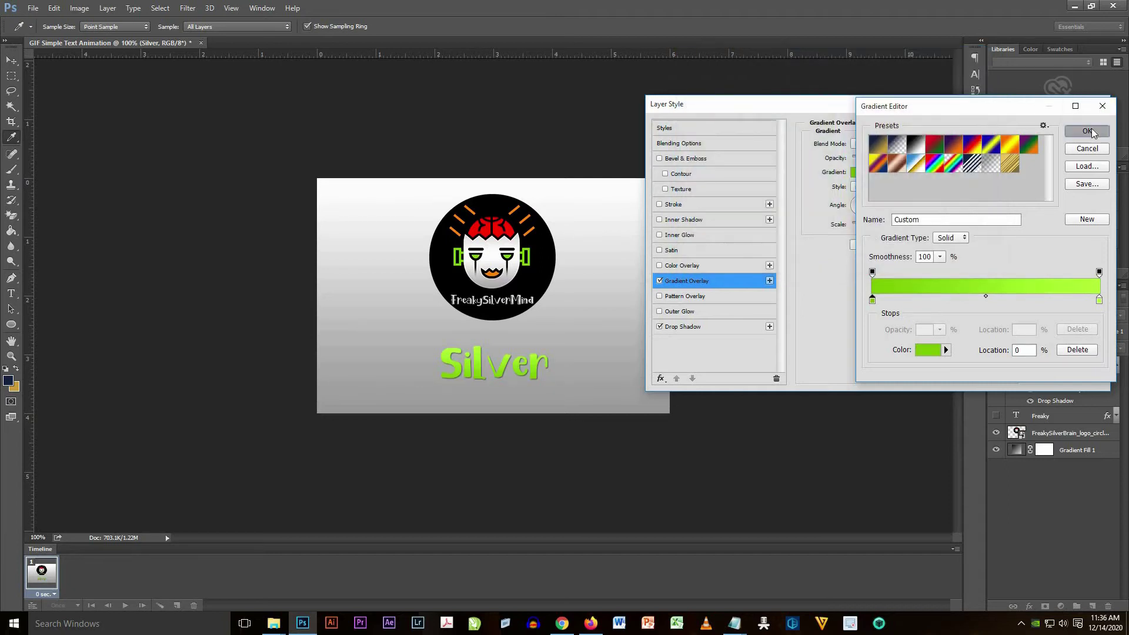
{"action": "left_click", "coordinate": [1088, 131]}
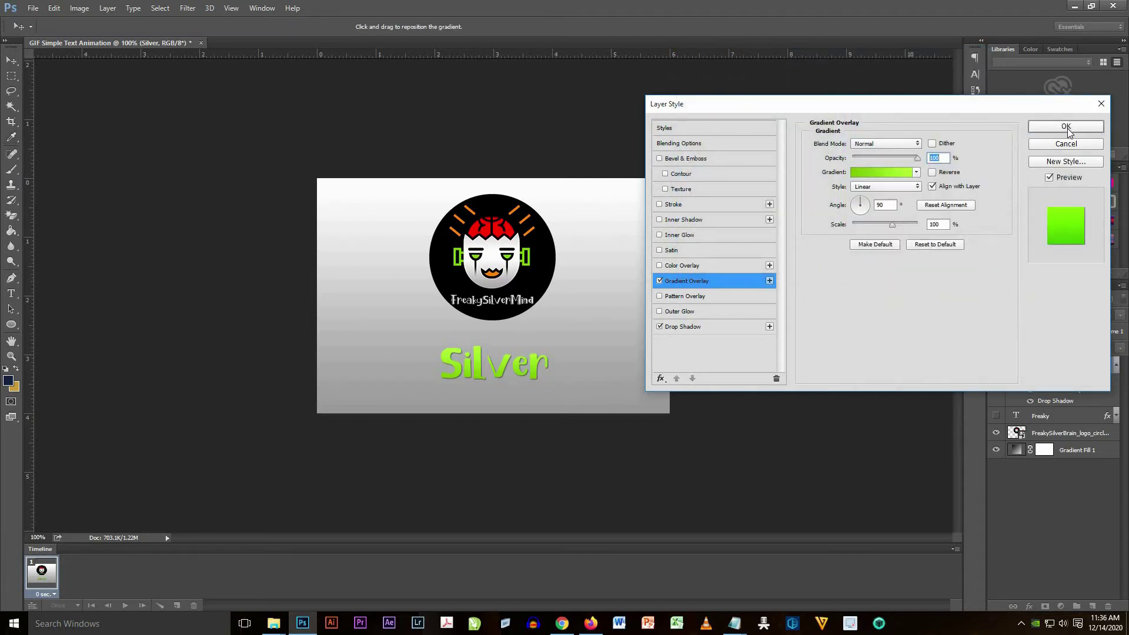
{"action": "left_click", "coordinate": [1067, 128]}
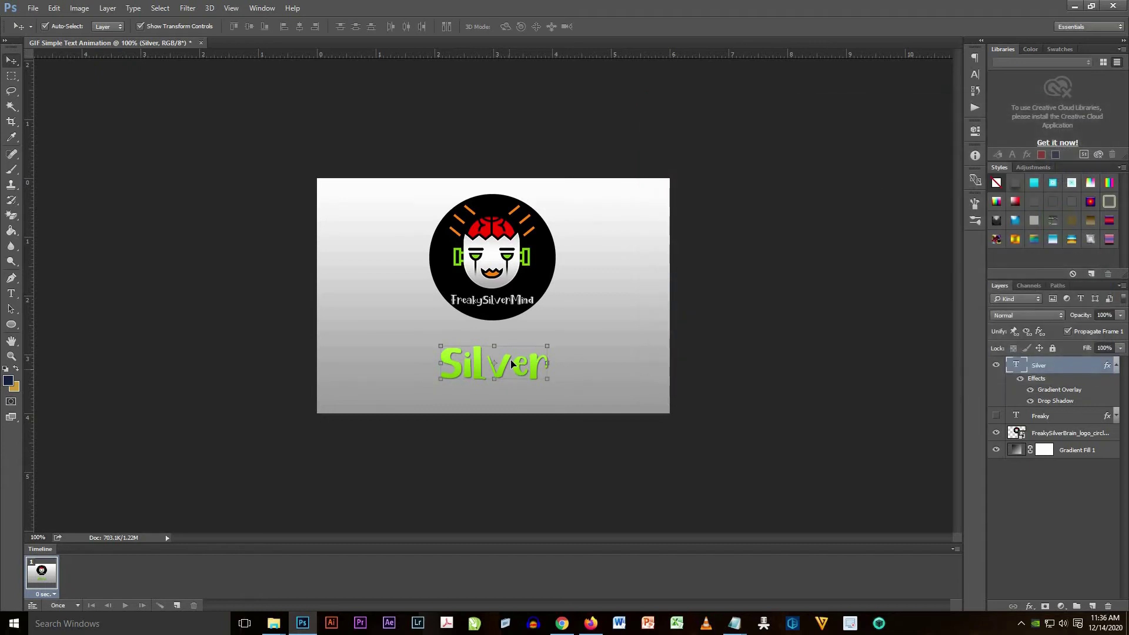
{"action": "left_click", "coordinate": [1116, 365]}
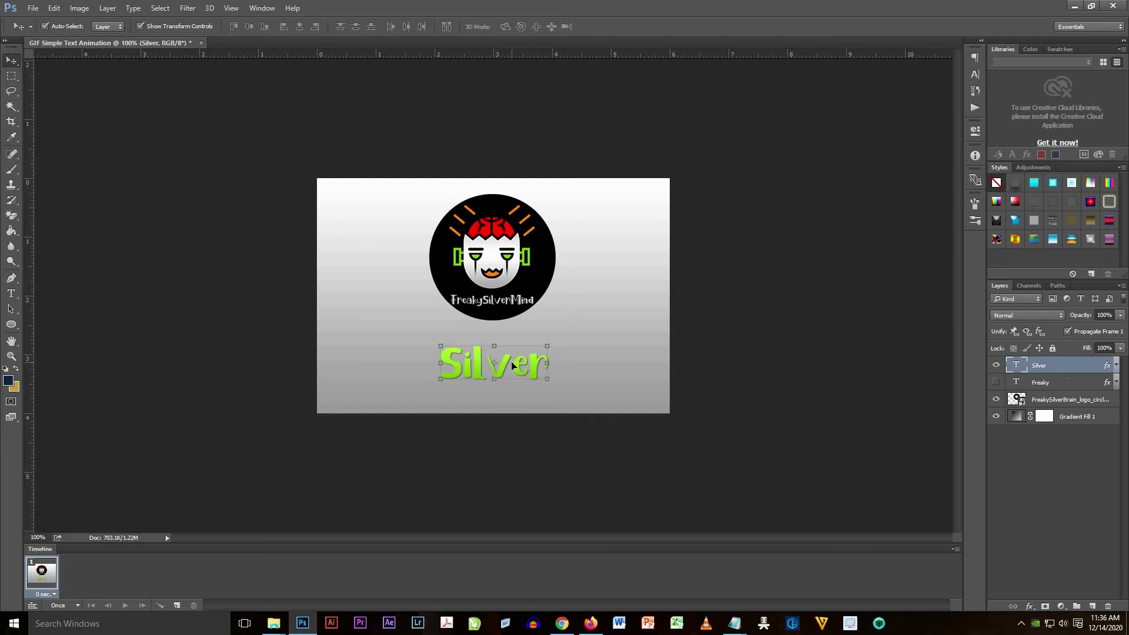
Turn off the transform controls and duplicate the Silver text layer under the name Mind
{"action": "left_click", "coordinate": [139, 26]}
{"action": "right_click", "coordinate": [1063, 366]}
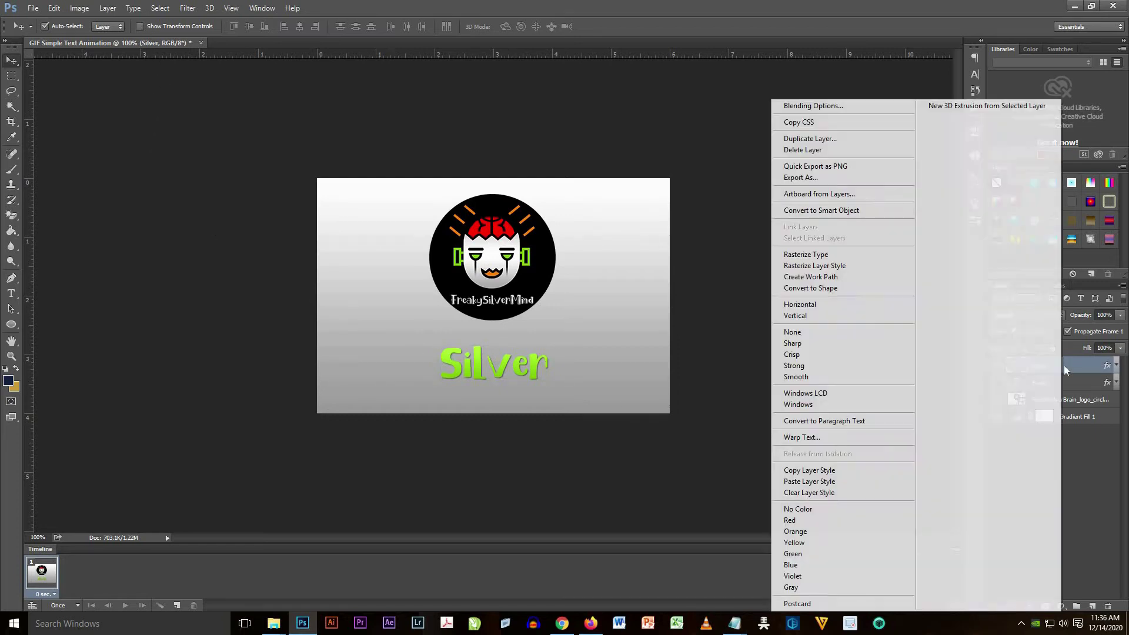
{"action": "left_click", "coordinate": [829, 141]}
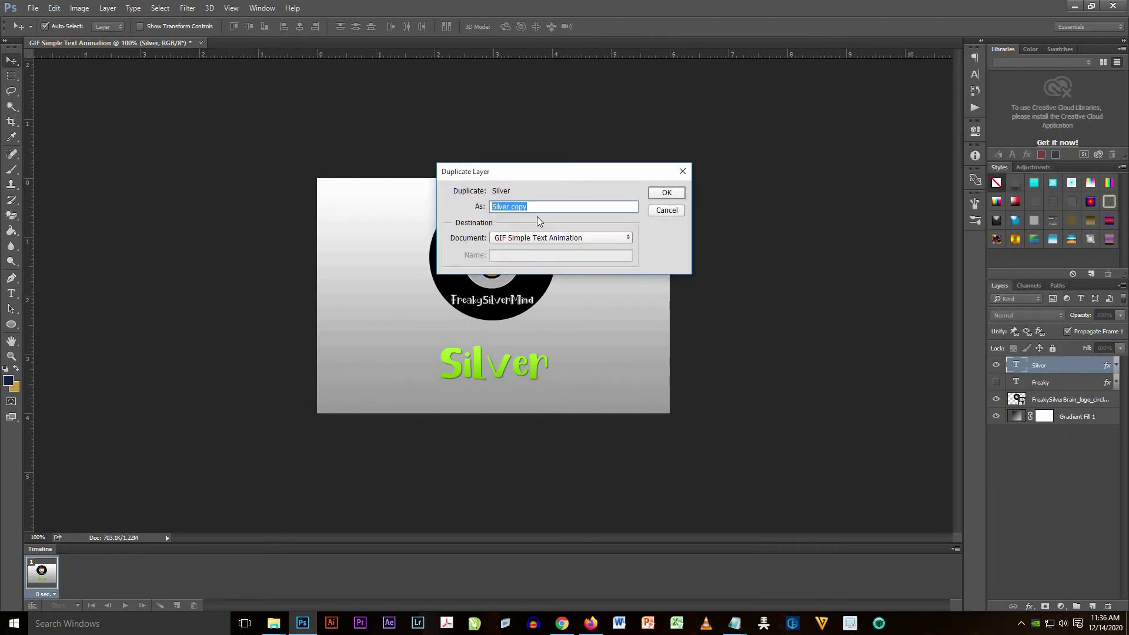
{"action": "type", "text": "Mind"}
{"action": "left_click", "coordinate": [665, 194]}
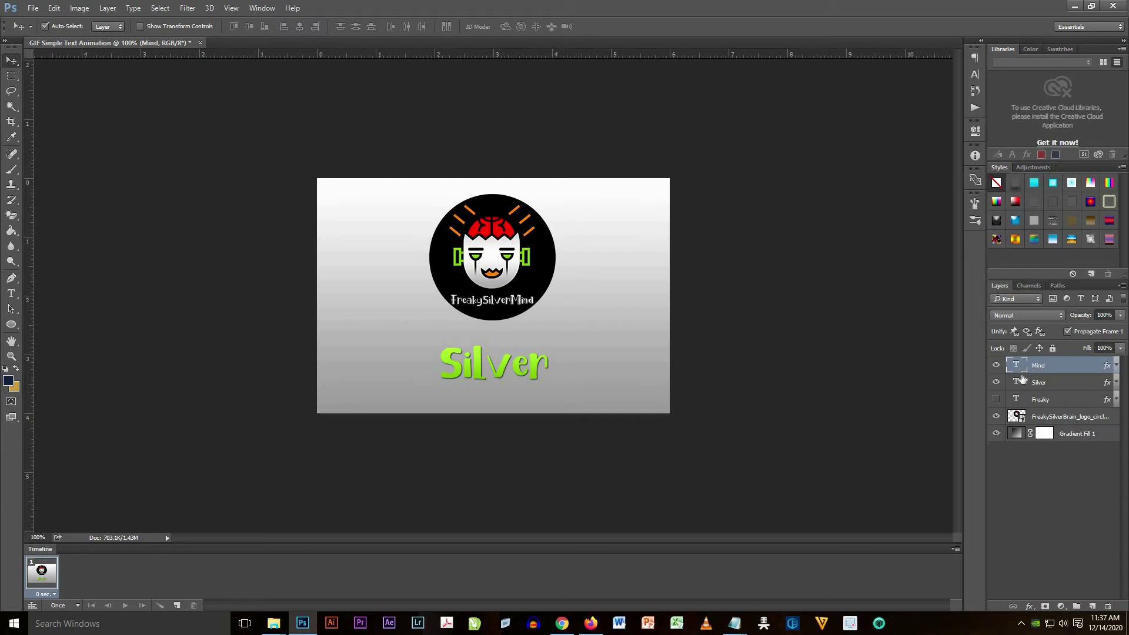
Hide the Silver layer and replace the text of the Mind layer with "Mind"
{"action": "left_click", "coordinate": [996, 383]}
{"action": "left_click", "coordinate": [12, 293]}
{"action": "left_click", "coordinate": [91, 299]}
{"action": "left_click", "coordinate": [510, 363]}
{"action": "left_click_drag", "start_coordinate": [550, 364], "coordinate": [420, 359]}
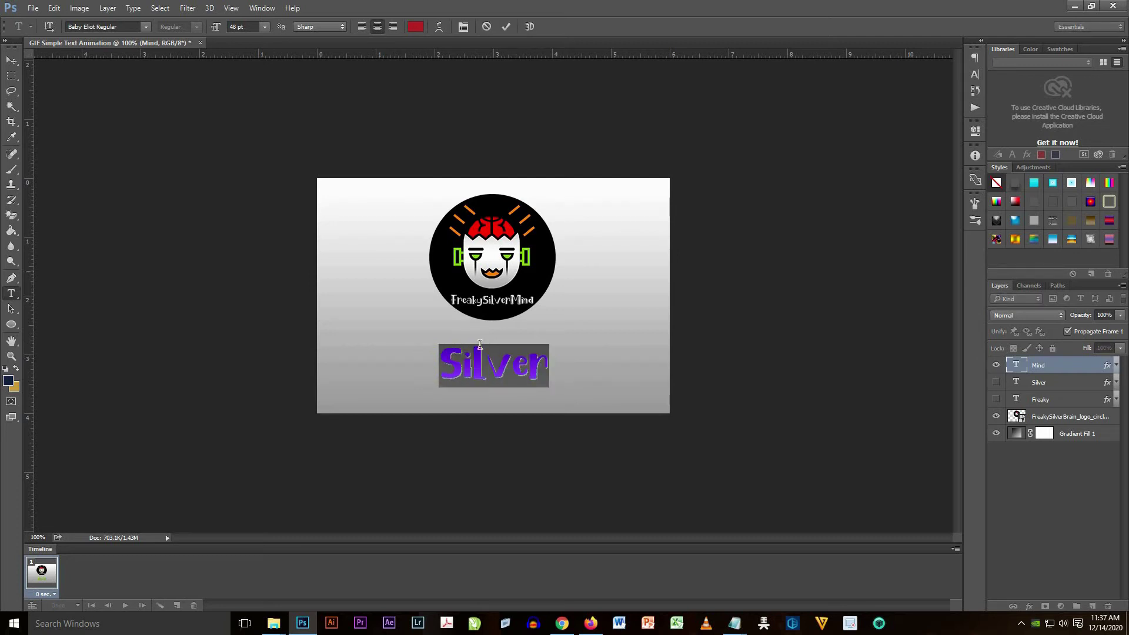
{"action": "left_click", "coordinate": [478, 353]}
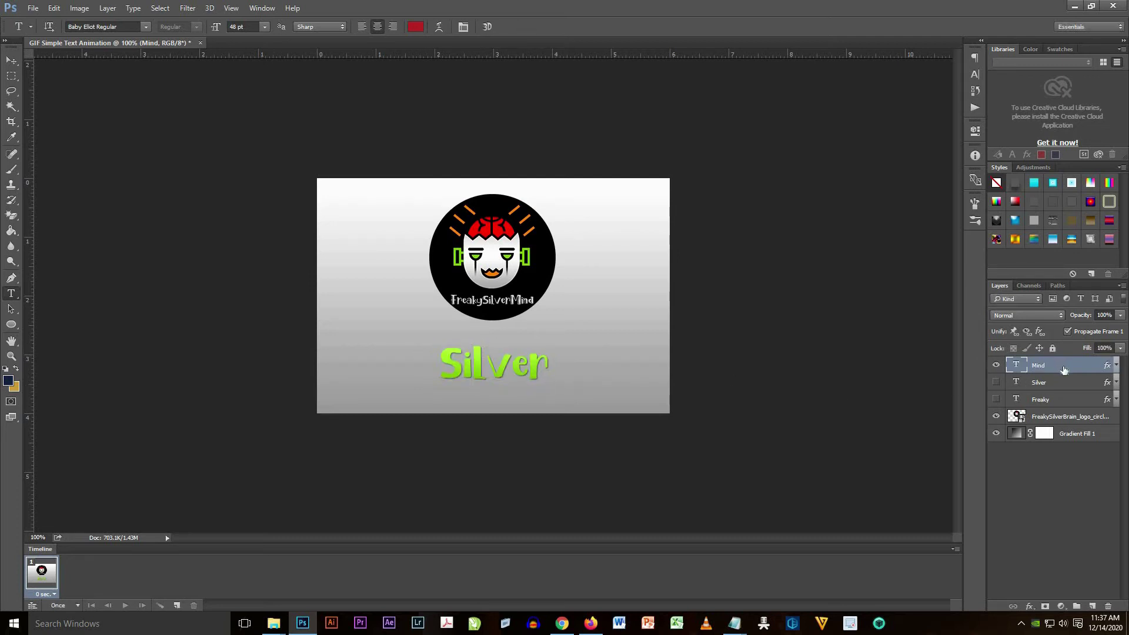
{"action": "left_click", "coordinate": [537, 366]}
{"action": "left_click_drag", "start_coordinate": [550, 366], "coordinate": [408, 367]}
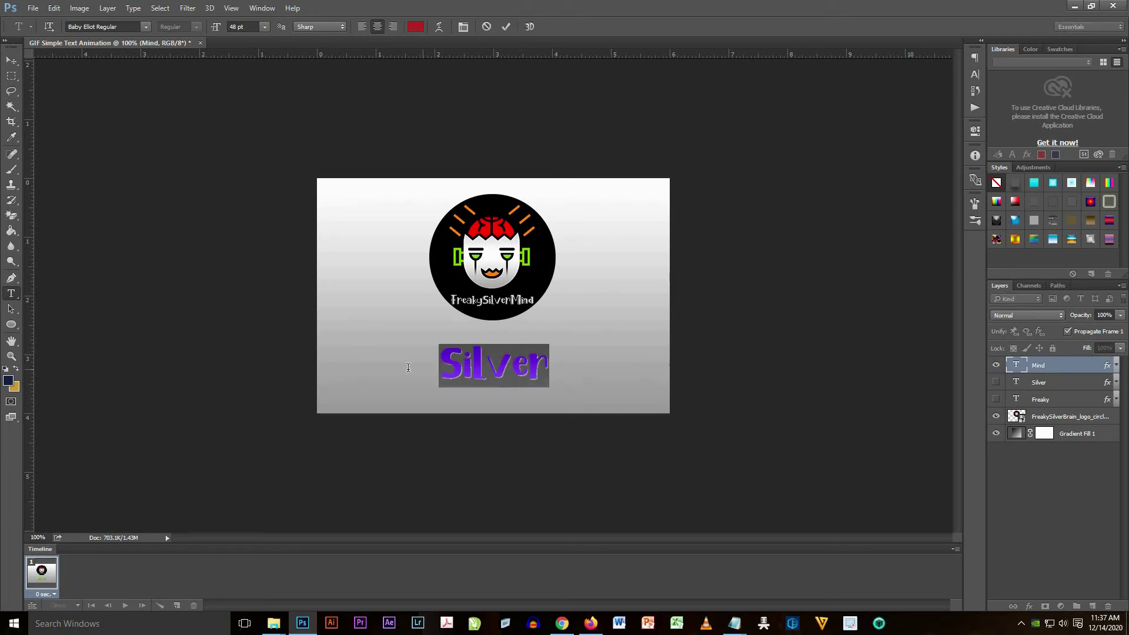
{"action": "type", "text": "Mind"}
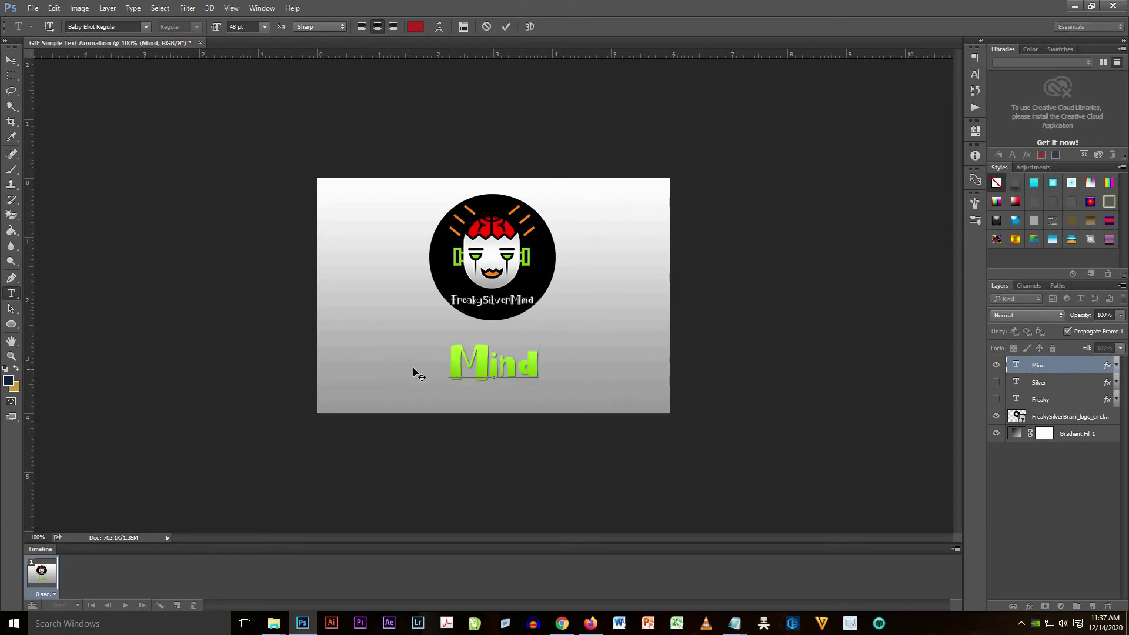
{"action": "left_click", "coordinate": [10, 60]}
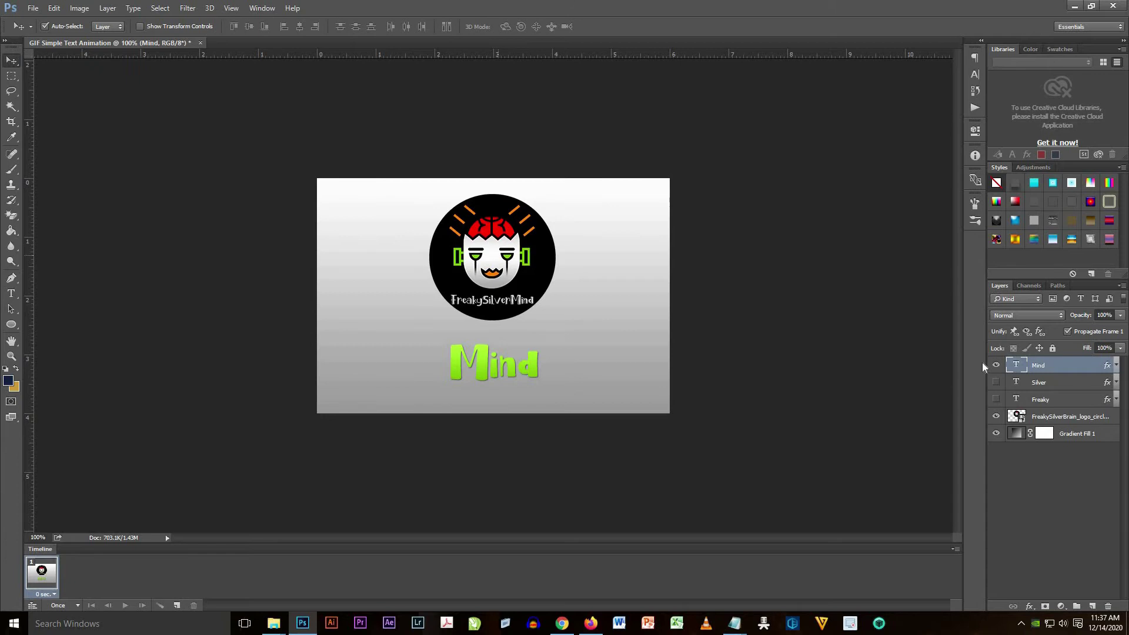
Set the end stop of the Mind layer's Gradient Overlay at 100% to light orange ffa54a, starting from the logo's orange
{"action": "left_click", "coordinate": [1115, 367]}
{"action": "double_click", "coordinate": [1050, 390]}
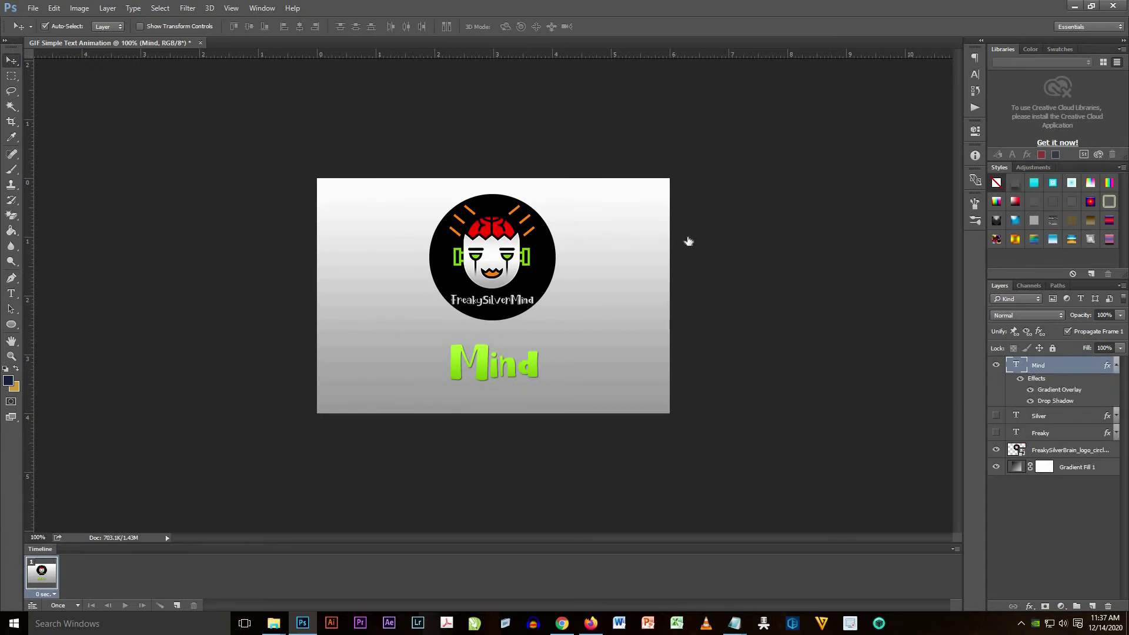
{"action": "left_click", "coordinate": [885, 172]}
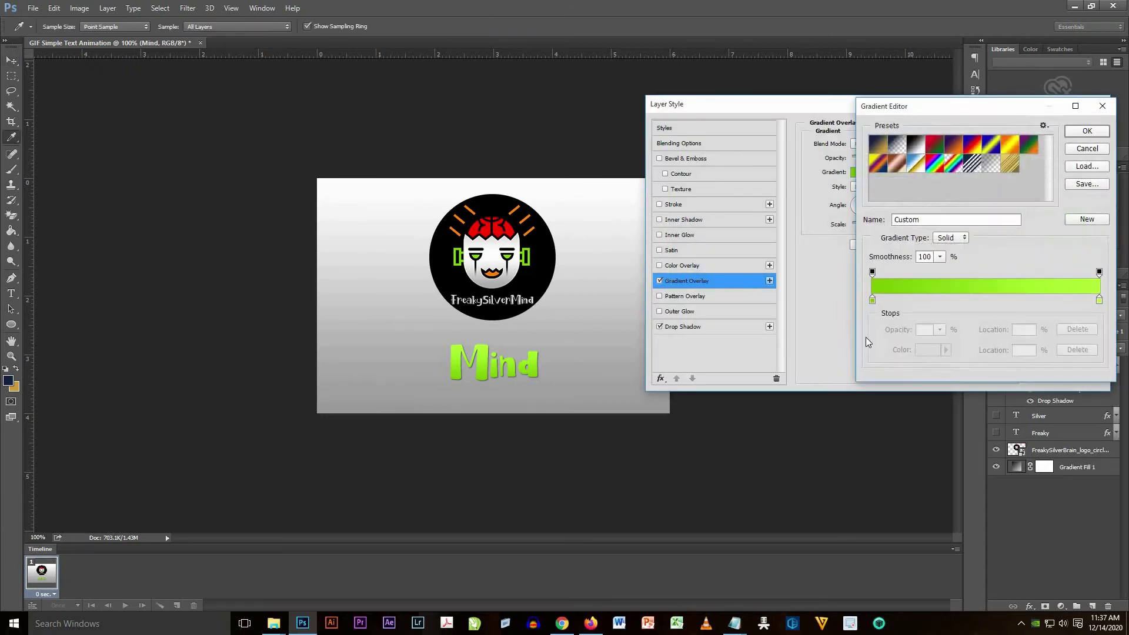
{"action": "left_click", "coordinate": [1098, 301]}
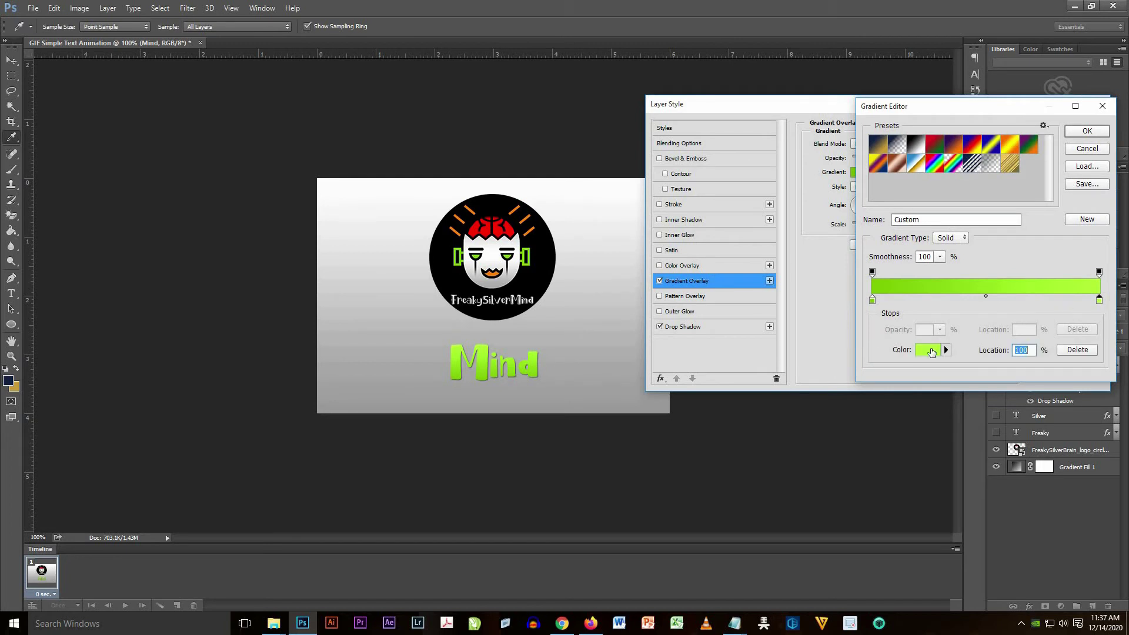
{"action": "left_click", "coordinate": [929, 349]}
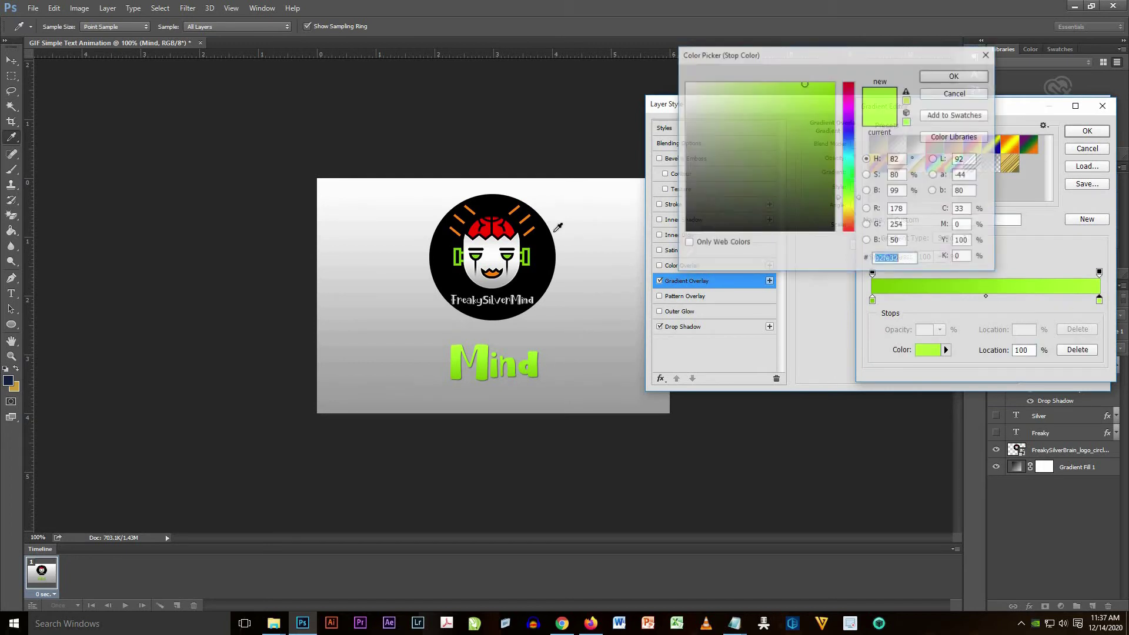
{"action": "left_click", "coordinate": [515, 208]}
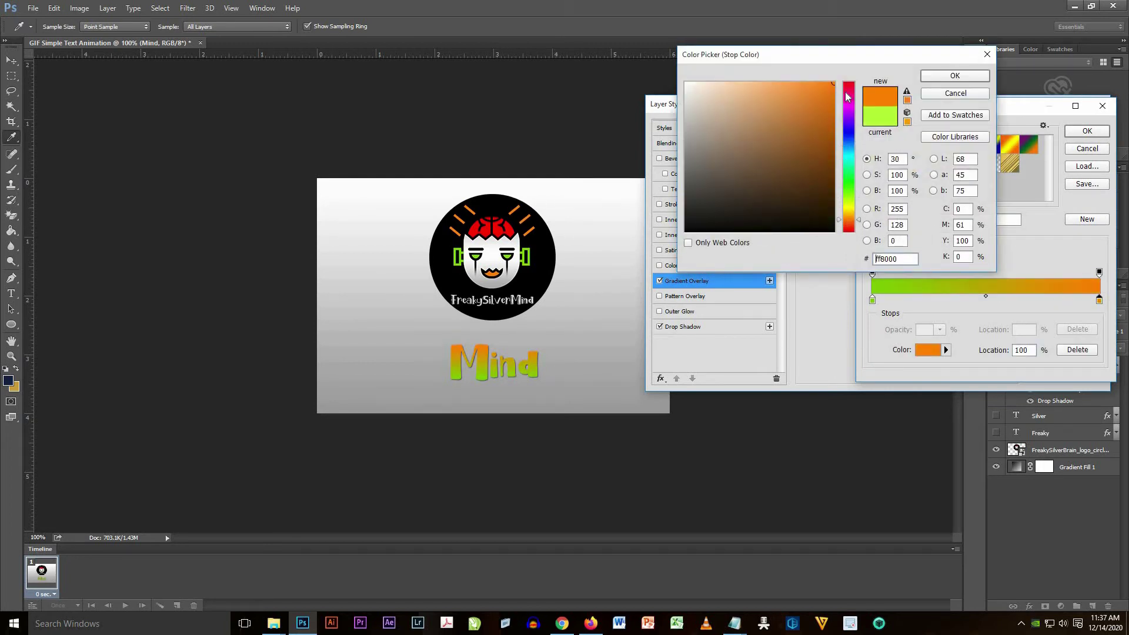
{"action": "left_click", "coordinate": [788, 88]}
{"action": "left_click", "coordinate": [955, 76]}
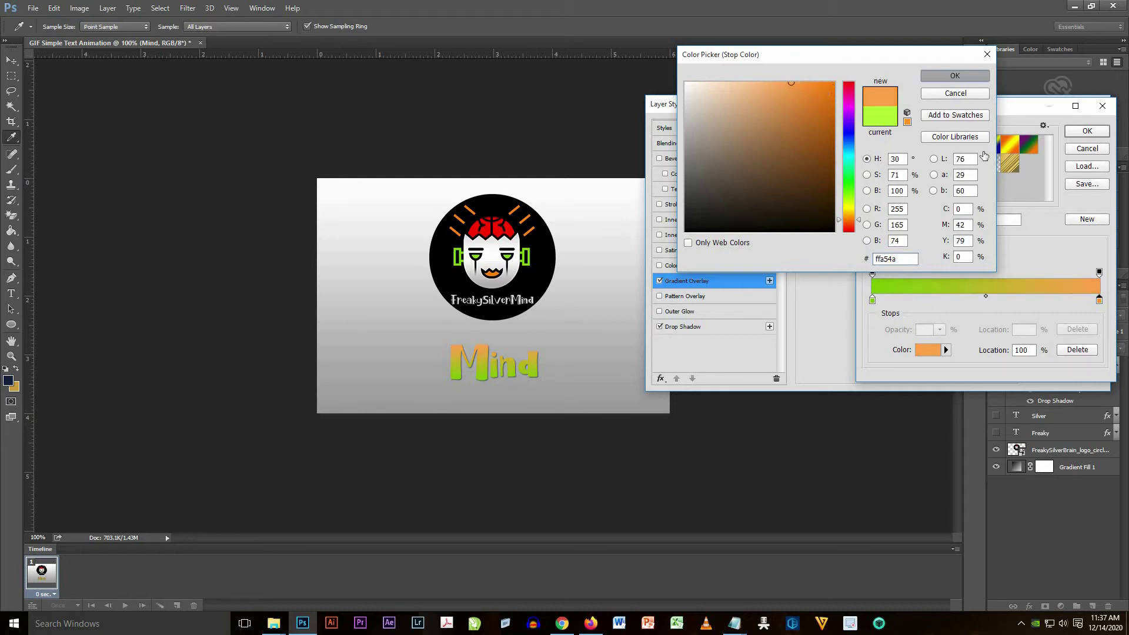
Set the start stop of the Mind layer's gradient at 0% to the logo's orange ff7e00, then accept the gradient and layer style
{"action": "left_click", "coordinate": [872, 301]}
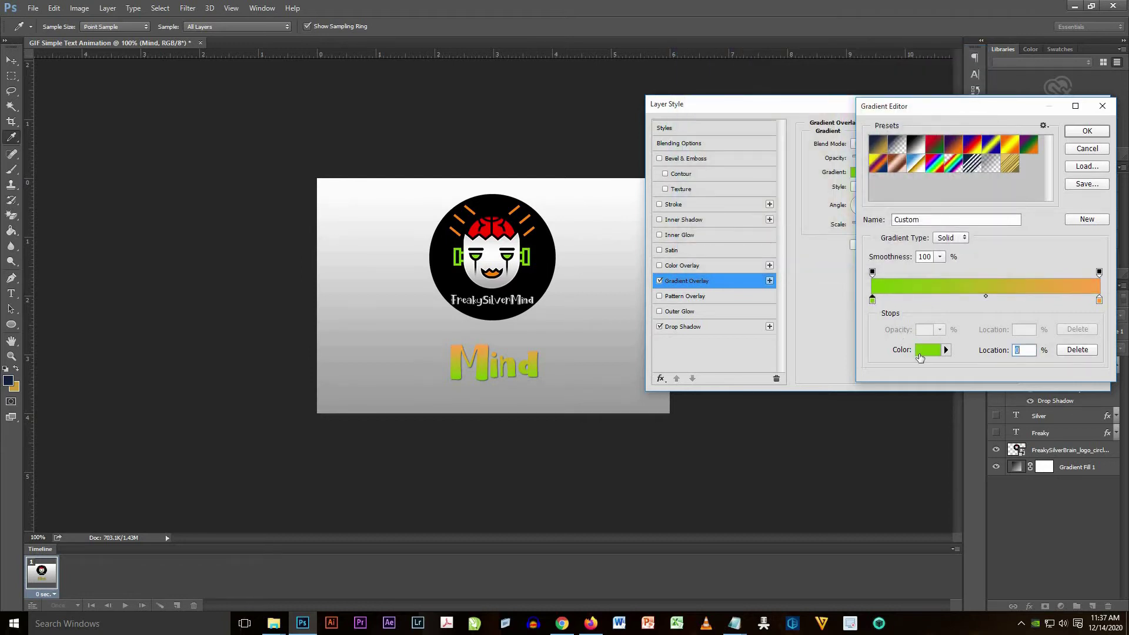
{"action": "left_click", "coordinate": [519, 204]}
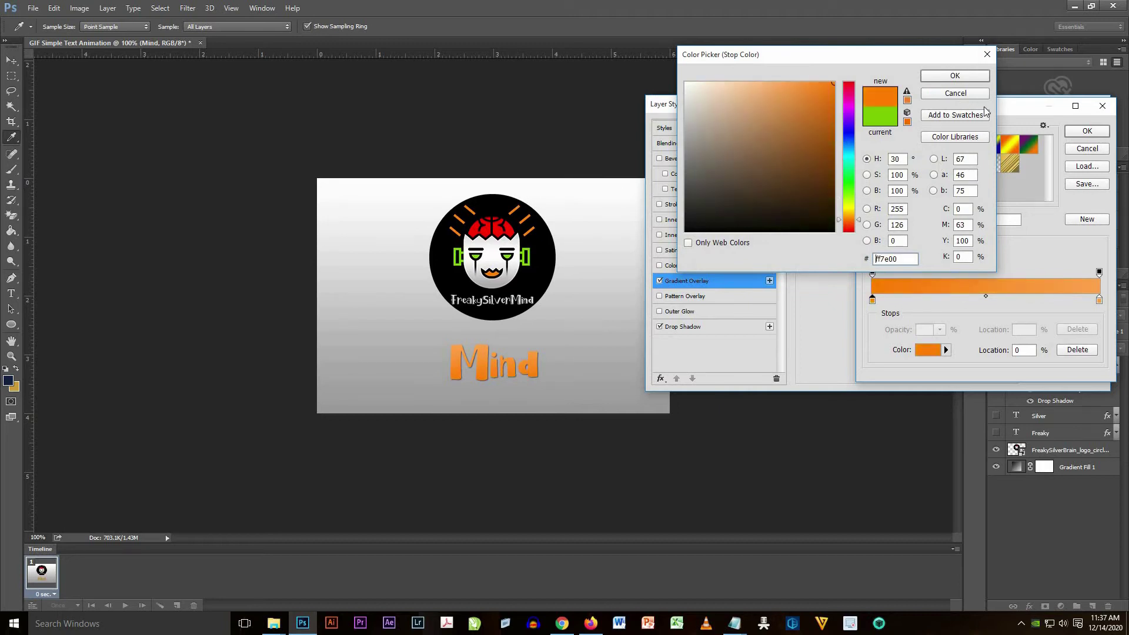
{"action": "left_click", "coordinate": [975, 76]}
{"action": "left_click", "coordinate": [1087, 130]}
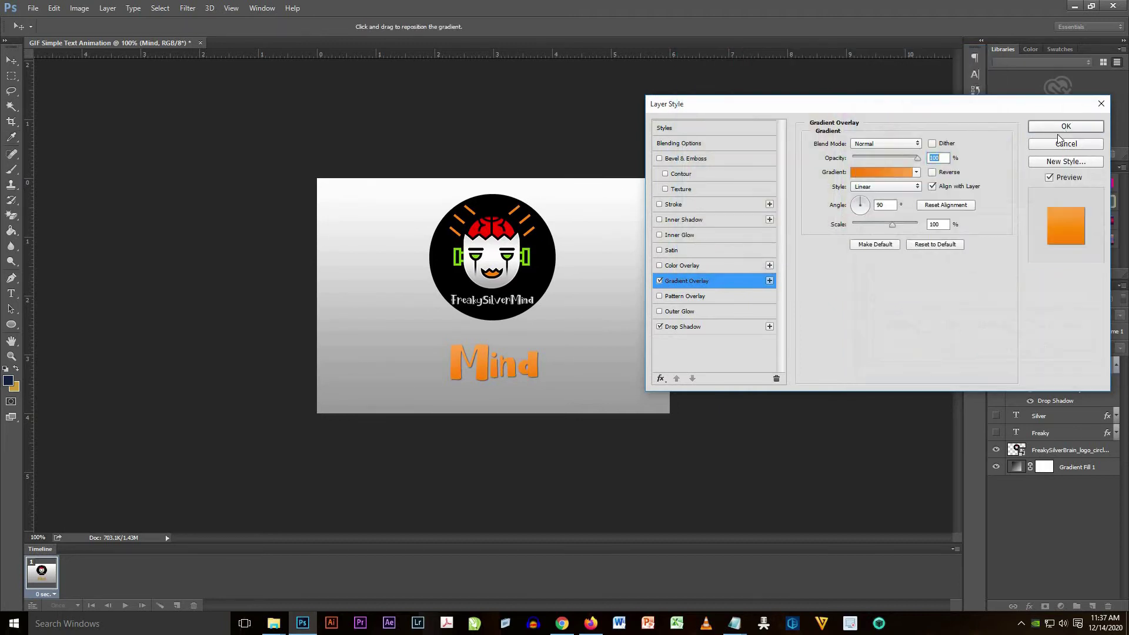
{"action": "left_click", "coordinate": [1064, 132]}
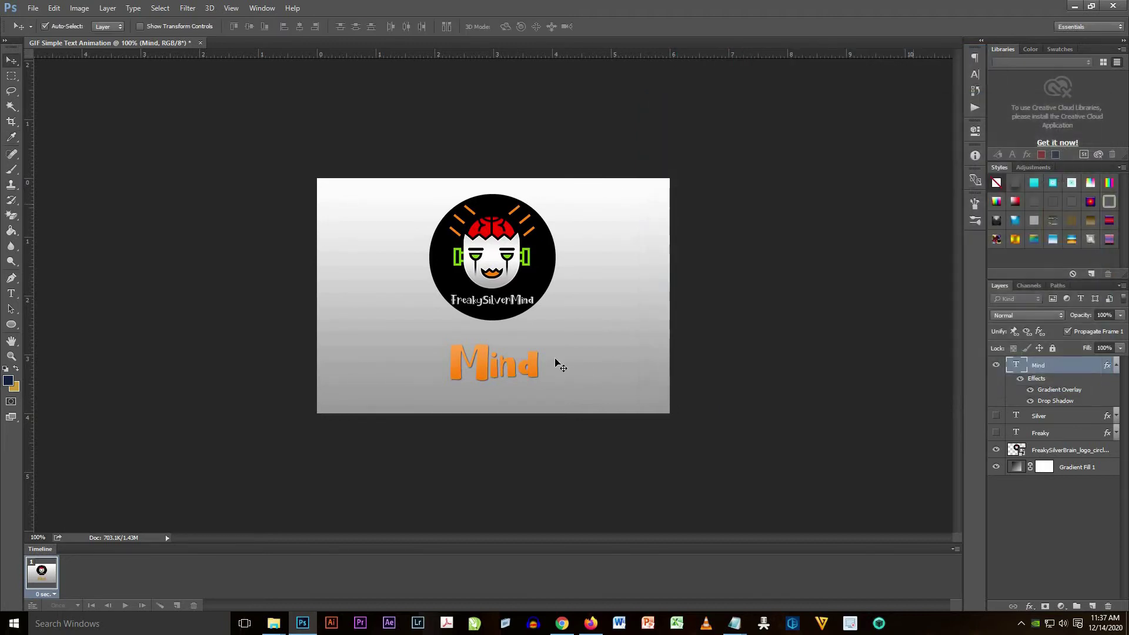
{"action": "left_click", "coordinate": [1116, 366]}
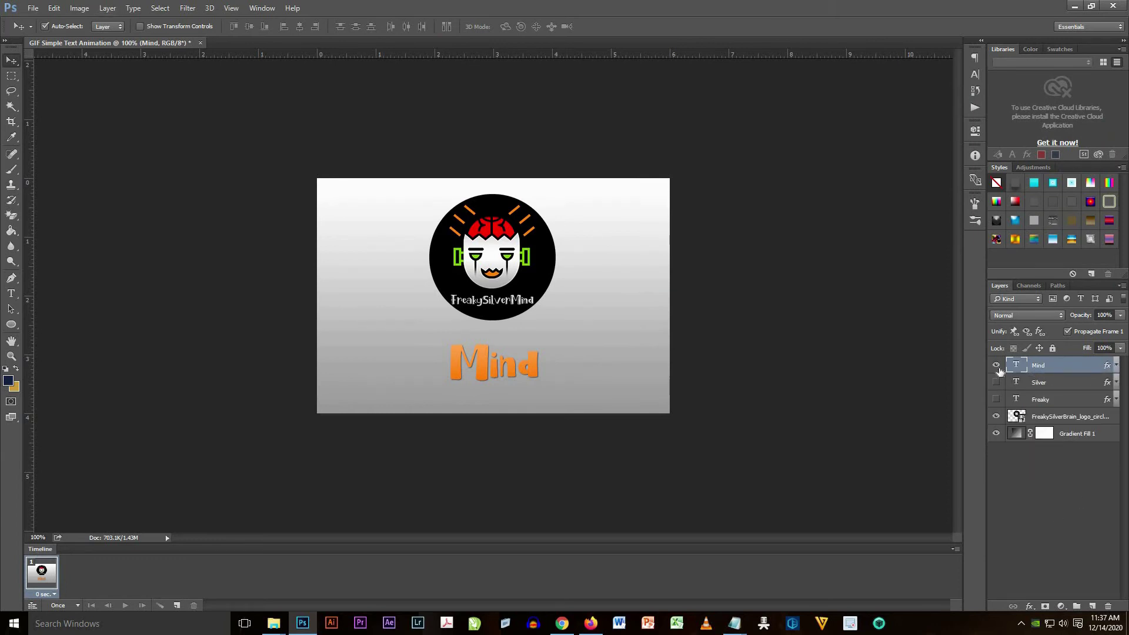
Duplicate the Mind text layer with the default copy name and hide the original Mind layer
{"action": "right_click", "coordinate": [1031, 367]}
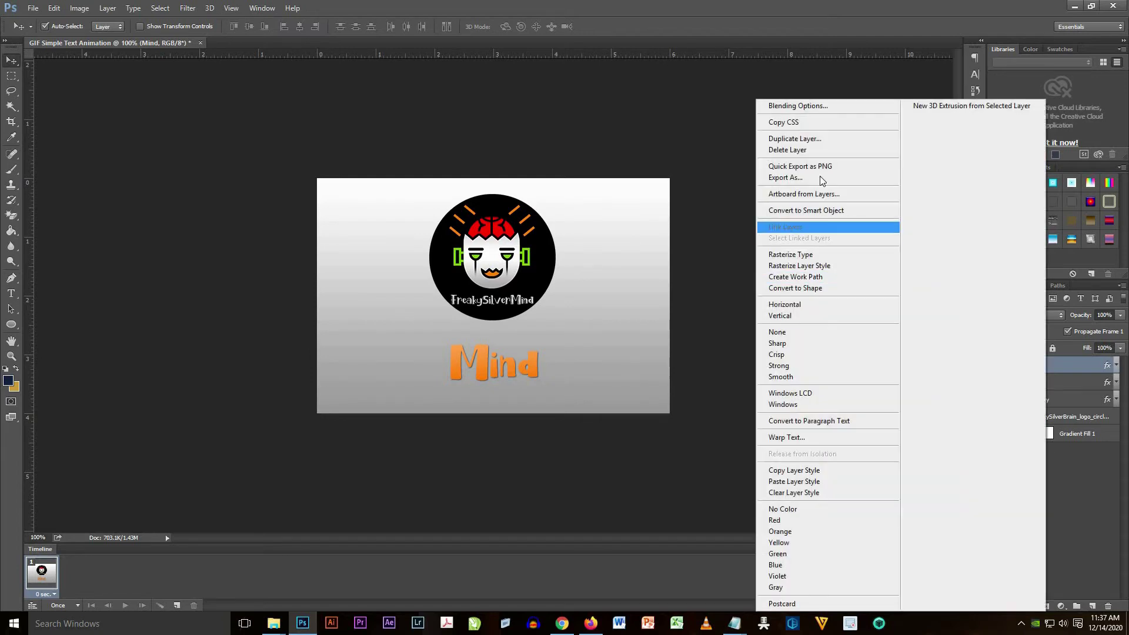
{"action": "left_click", "coordinate": [811, 139]}
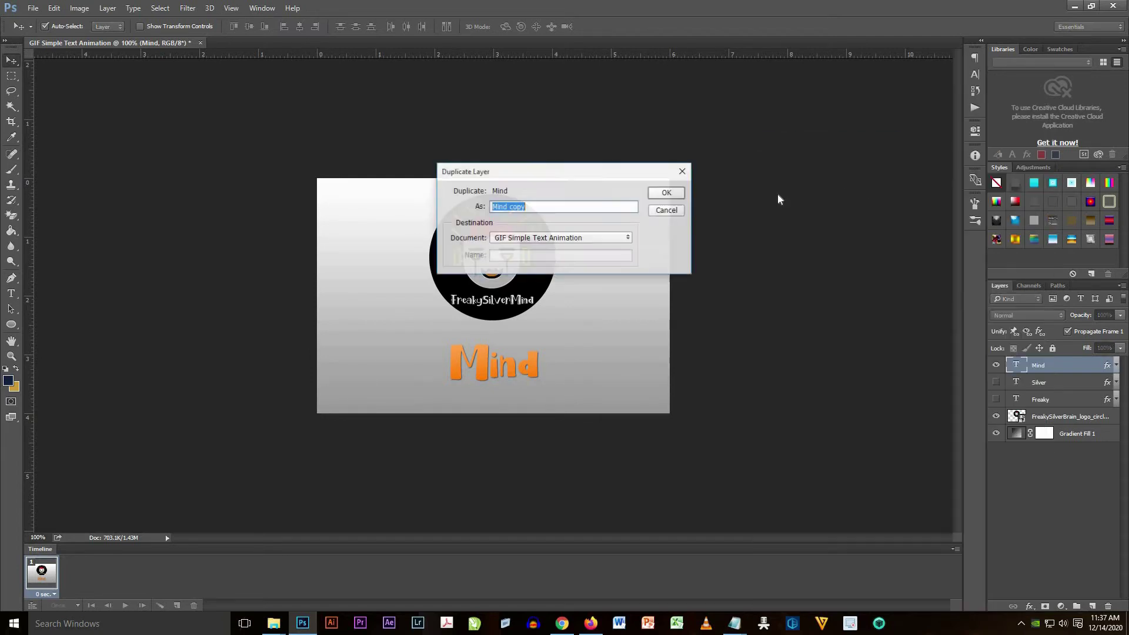
{"action": "left_click", "coordinate": [675, 193]}
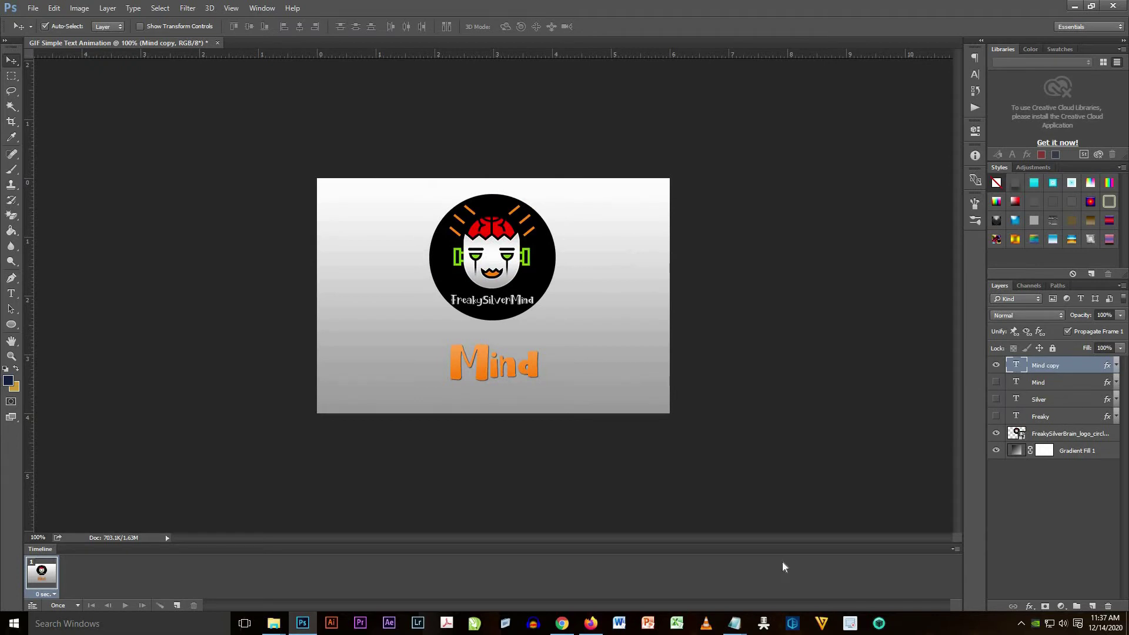
Insert "FreakySilver" in front of the duplicated layer's text so that it reads "FreakySilverMind"
{"action": "left_click", "coordinate": [10, 293]}
{"action": "left_click", "coordinate": [499, 364]}
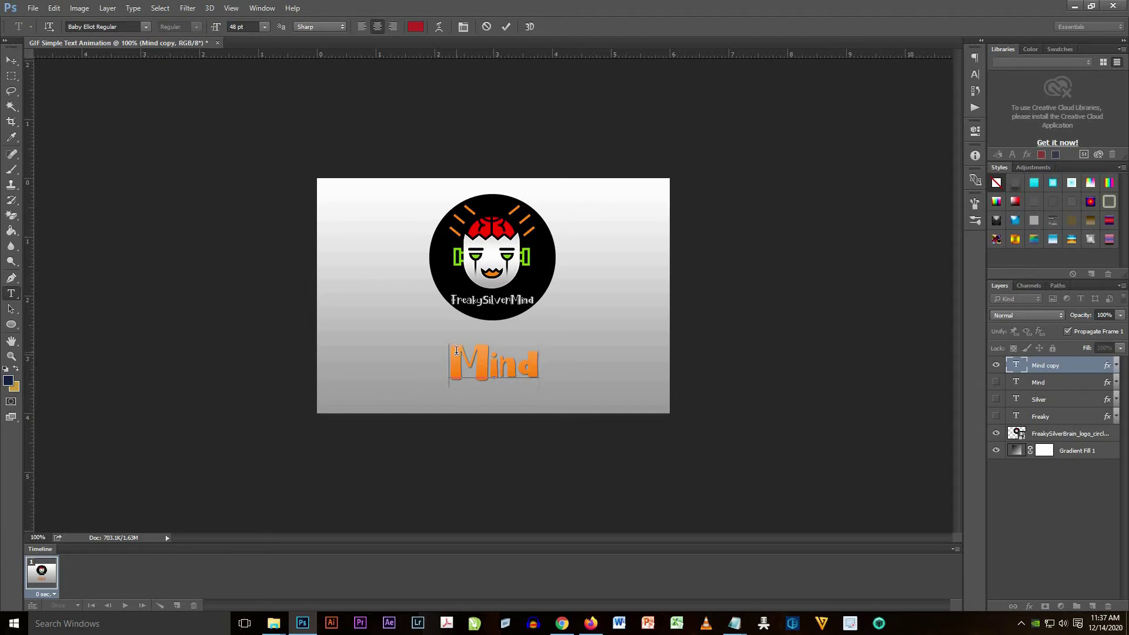
{"action": "type", "text": "Frea"}
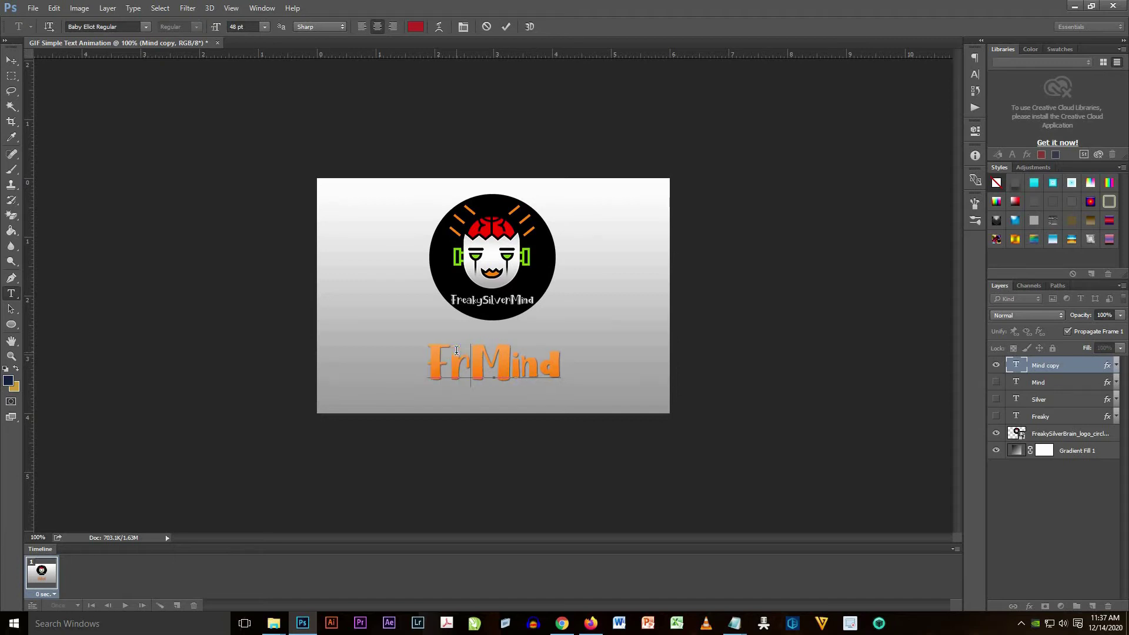
{"action": "type", "text": "ky"}
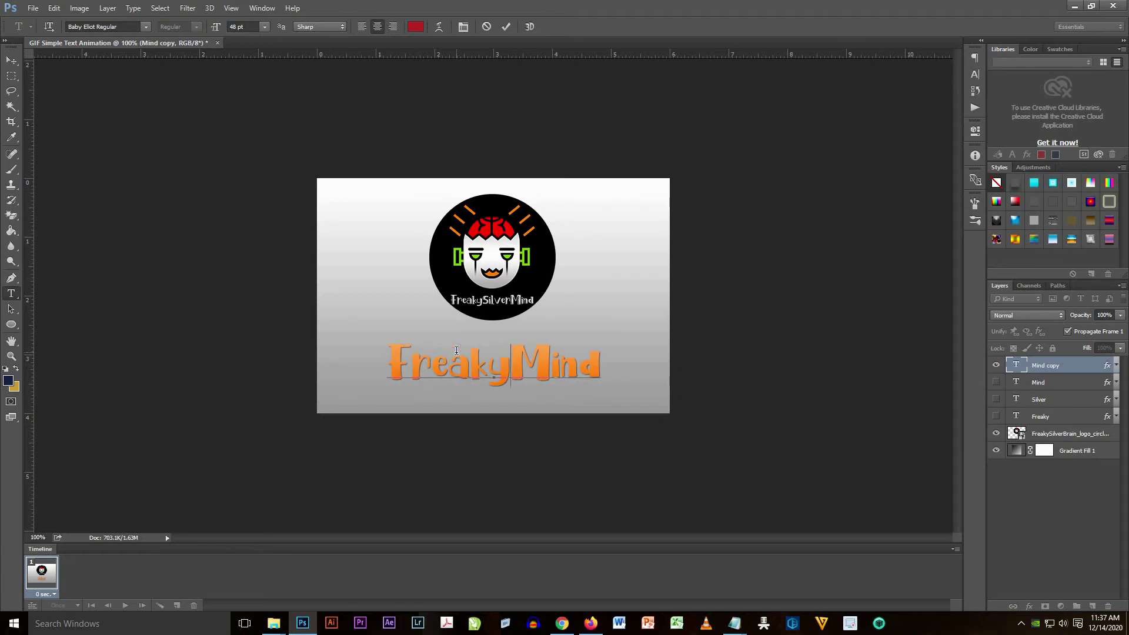
{"action": "type", "text": "Silver"}
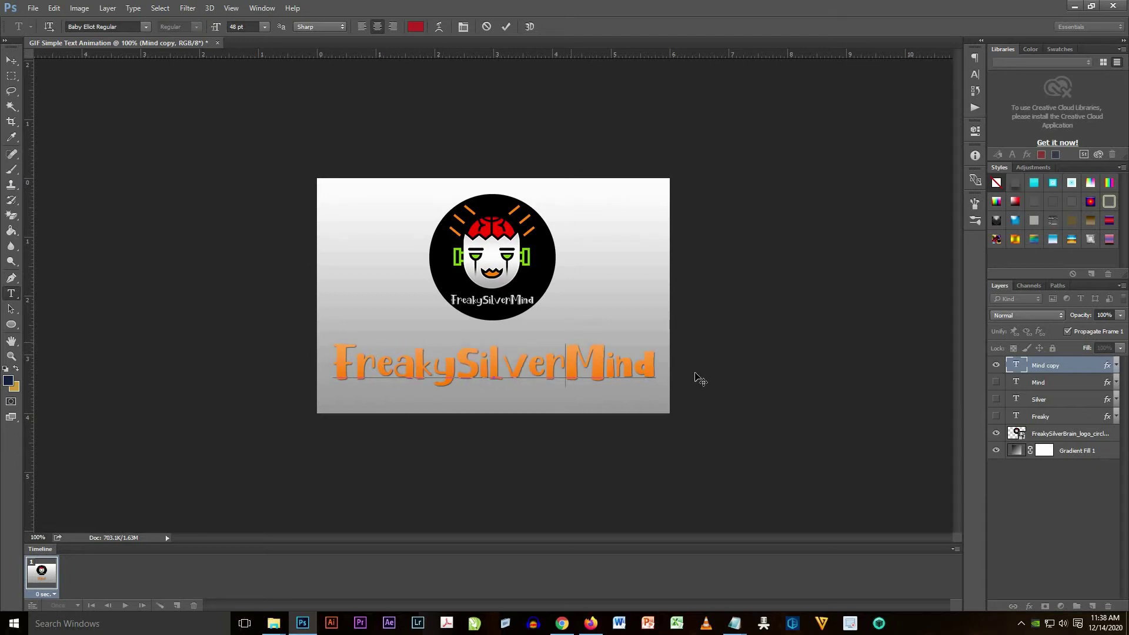
Set the font size of the whole FreakySilverMind text to 40 pt
{"action": "left_click_drag", "start_coordinate": [655, 361], "coordinate": [489, 352]}
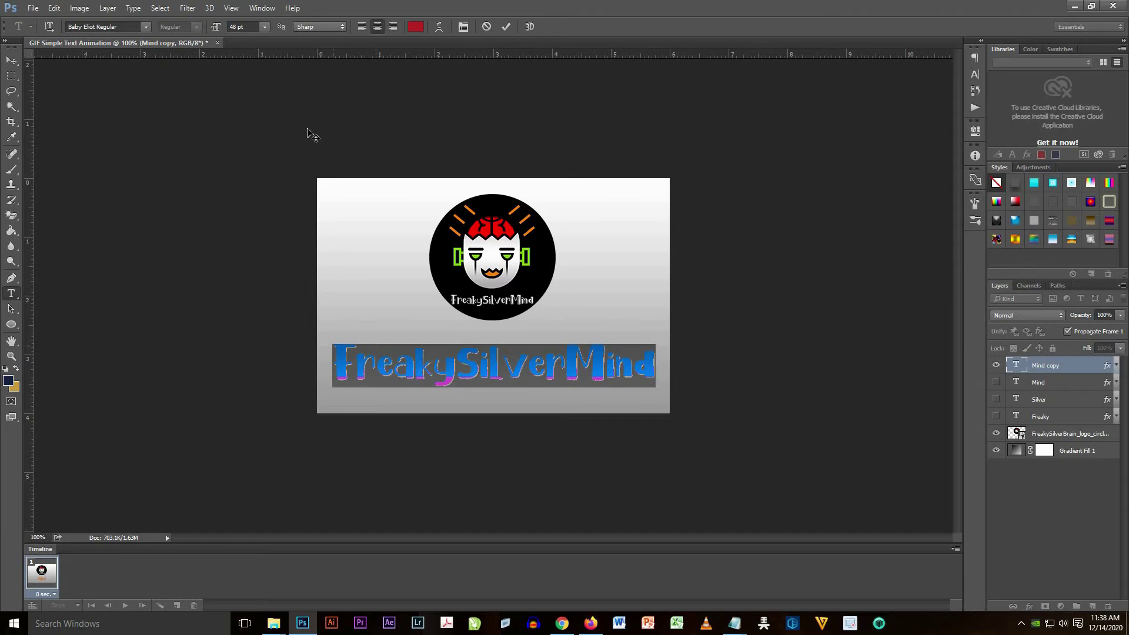
{"action": "left_click", "coordinate": [263, 28]}
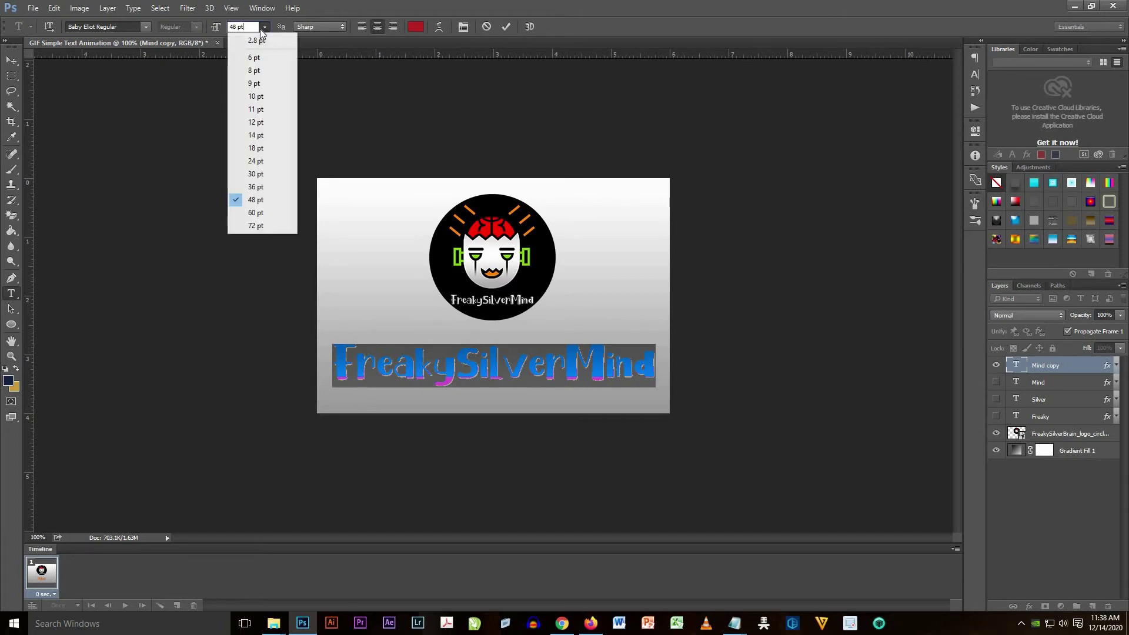
{"action": "left_click", "coordinate": [258, 186]}
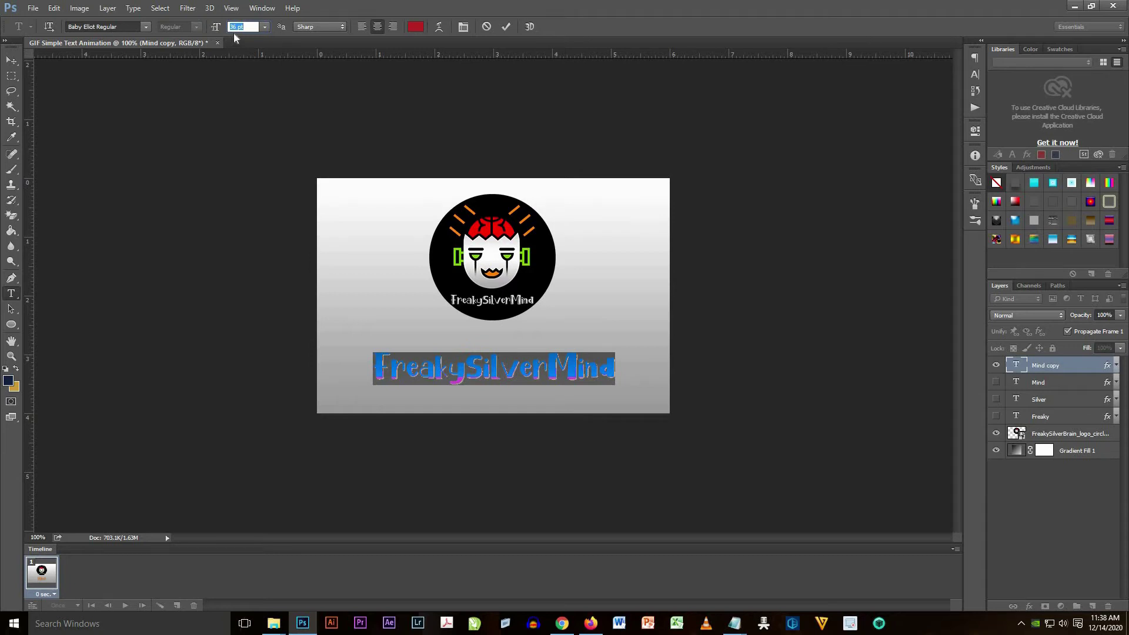
{"action": "type", "text": "40"}
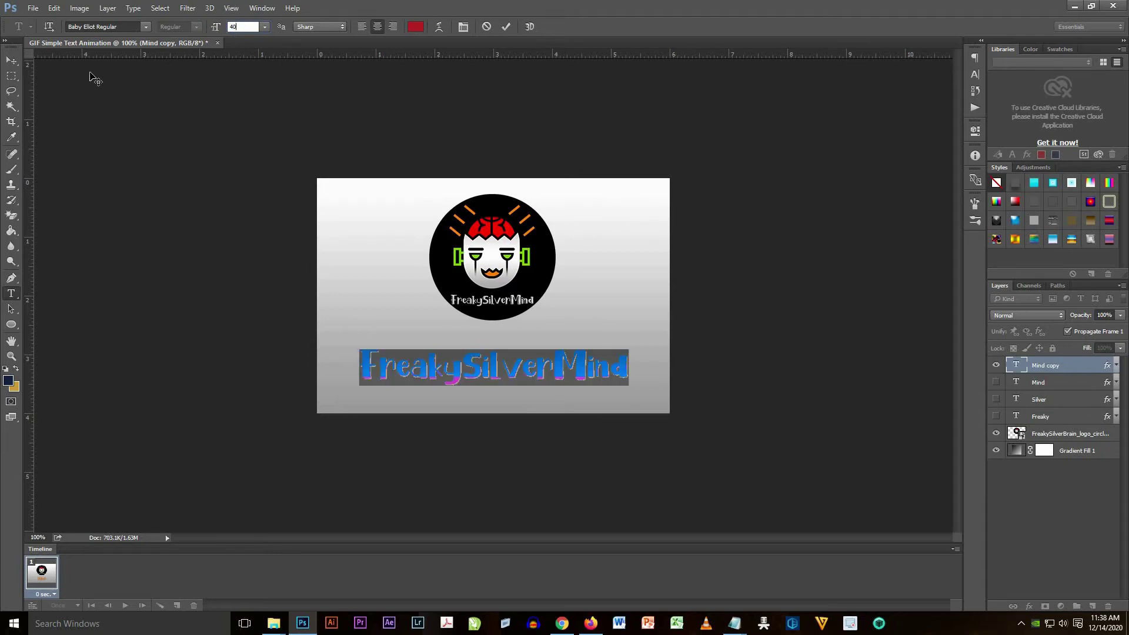
{"action": "left_click", "coordinate": [11, 62]}
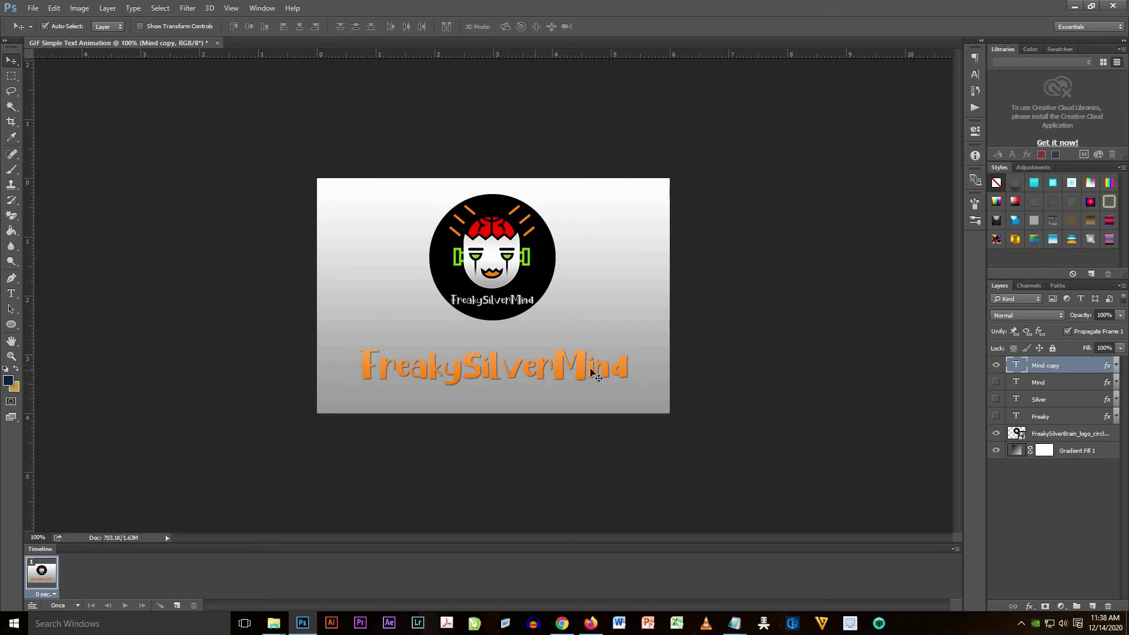
Set the end stop at 100% of the FreakySilverMind text's Gradient Overlay to white ffffff
{"action": "left_click", "coordinate": [1116, 367]}
{"action": "double_click", "coordinate": [1059, 390]}
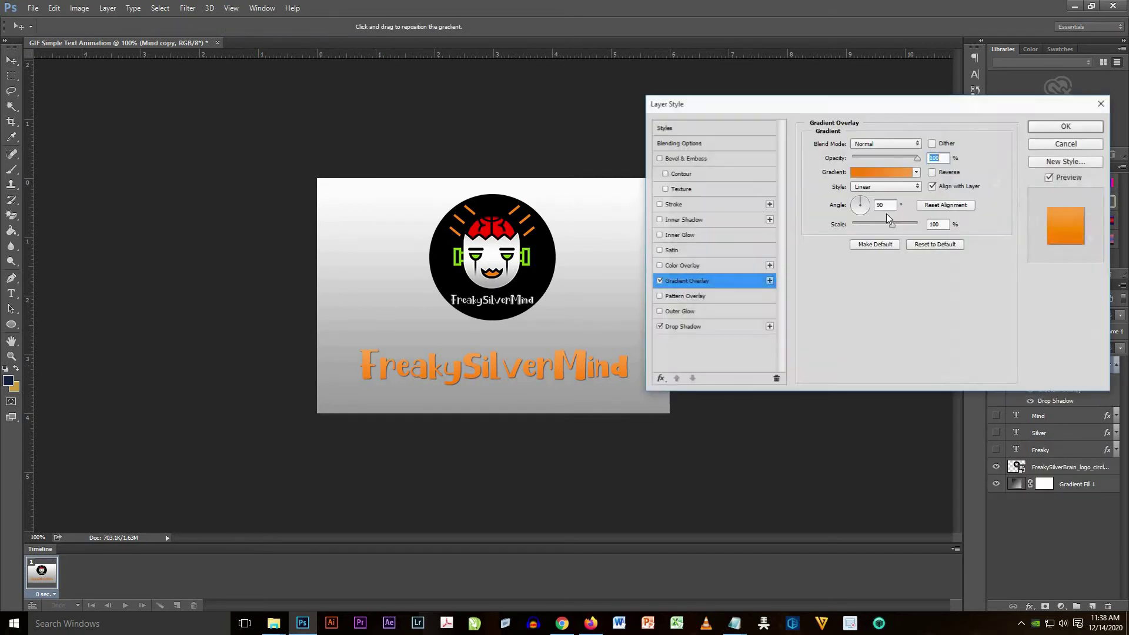
{"action": "left_click", "coordinate": [894, 172]}
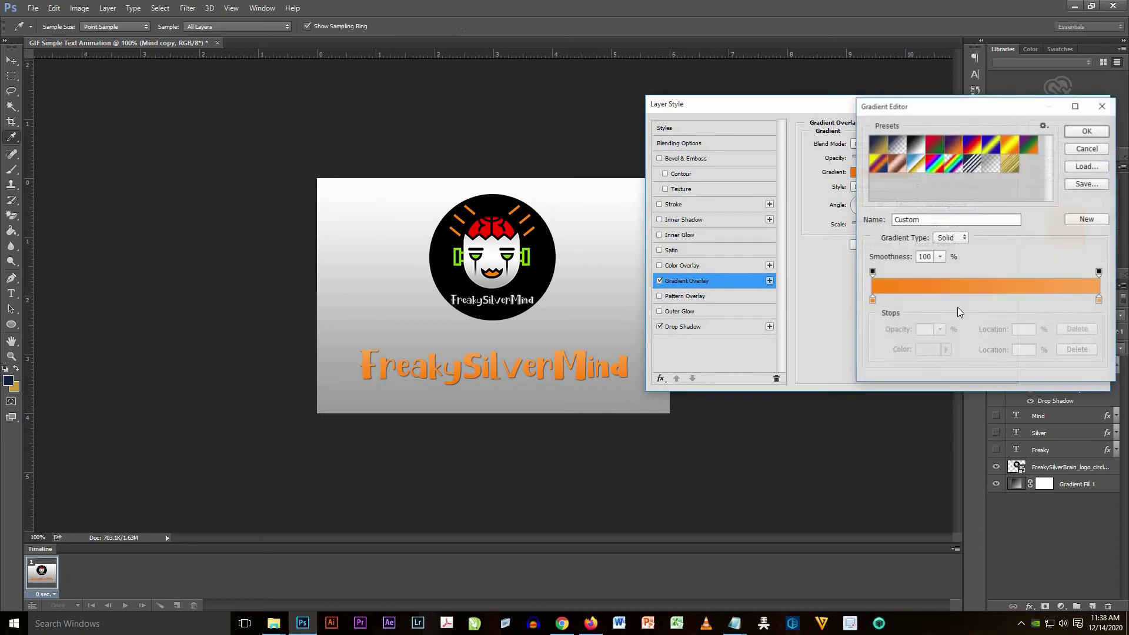
{"action": "left_click", "coordinate": [1099, 301]}
{"action": "left_click", "coordinate": [928, 350]}
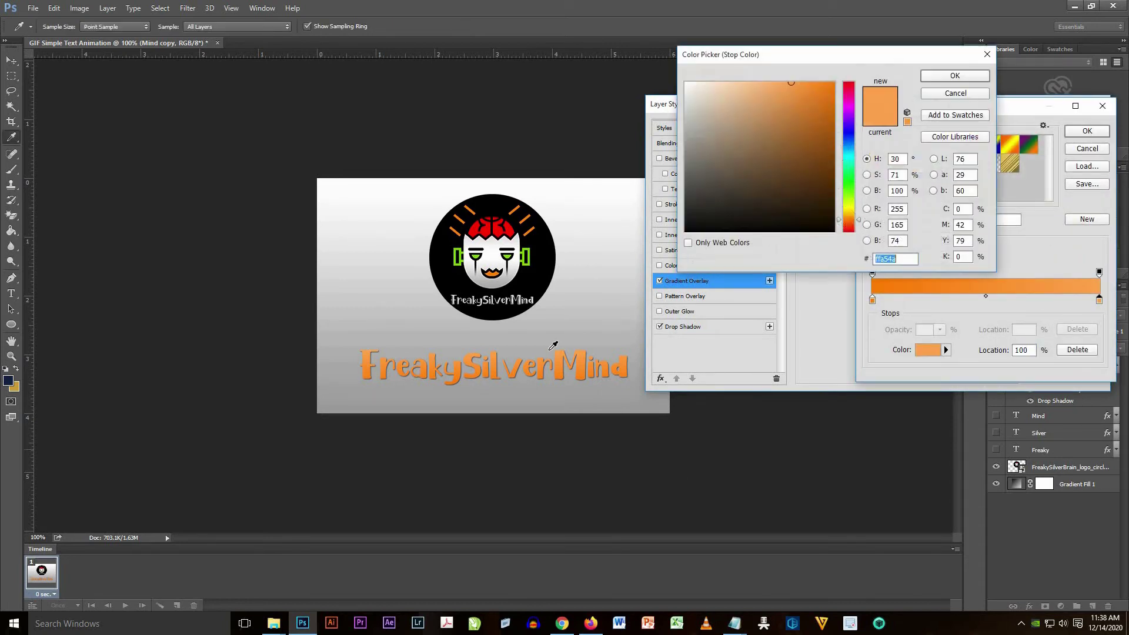
{"action": "left_click", "coordinate": [497, 277]}
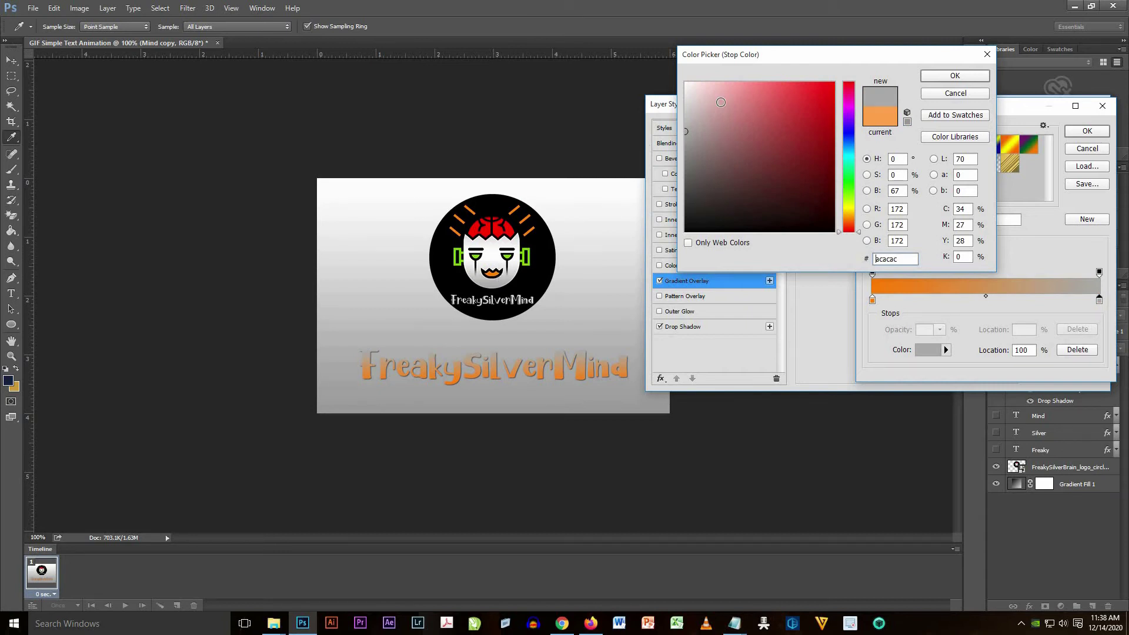
{"action": "left_click_drag", "start_coordinate": [720, 102], "coordinate": [681, 74]}
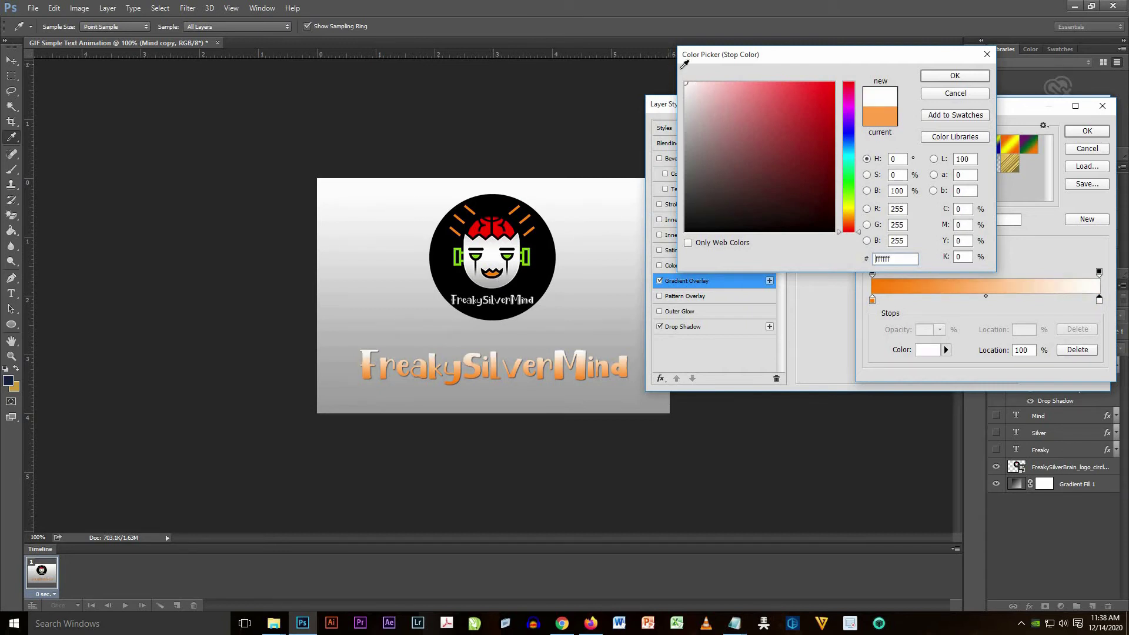
{"action": "left_click", "coordinate": [955, 76]}
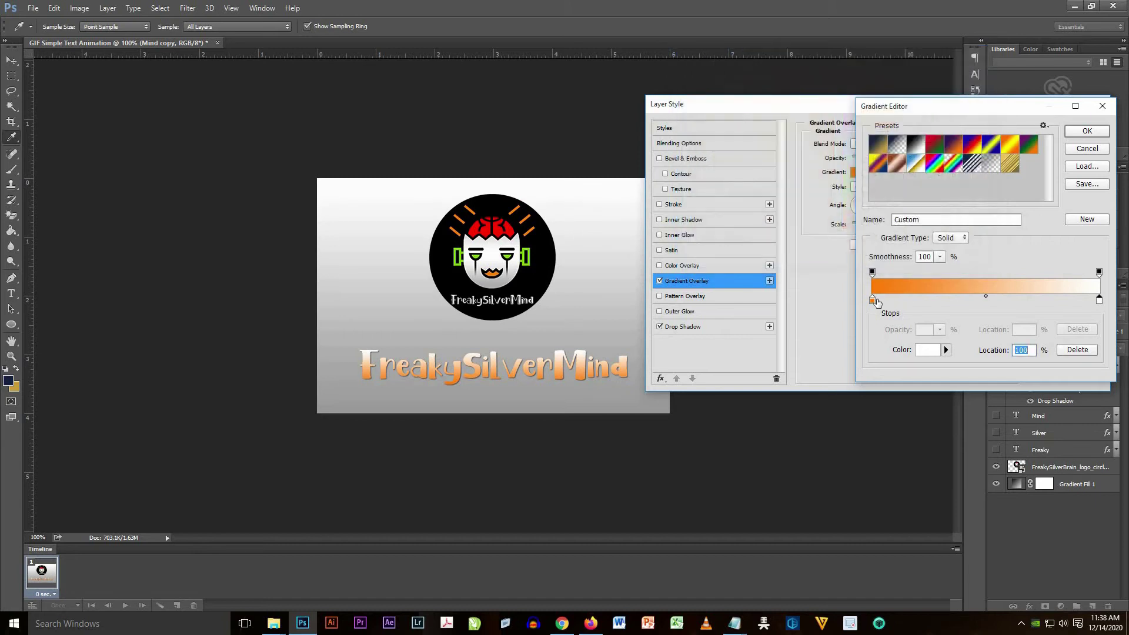
Set the gradient's start stop at 0% to light grey c4c4c4, then accept the gradient and the layer style
{"action": "left_click", "coordinate": [871, 300]}
{"action": "left_click", "coordinate": [920, 351]}
{"action": "left_click_drag", "start_coordinate": [652, 194], "coordinate": [643, 174]}
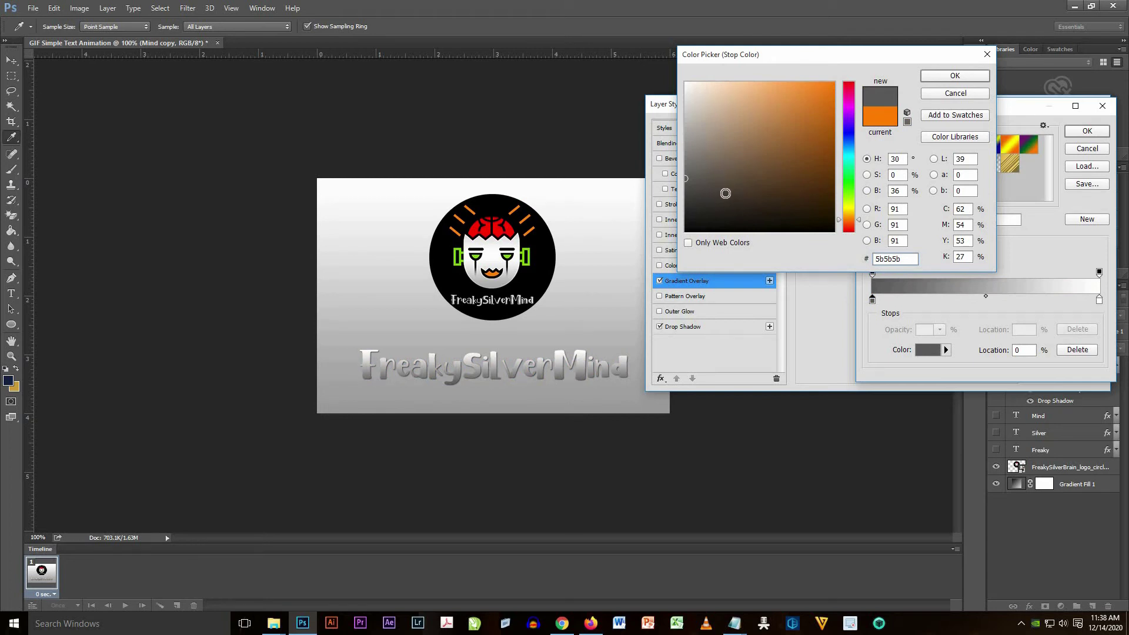
{"action": "left_click", "coordinate": [686, 213]}
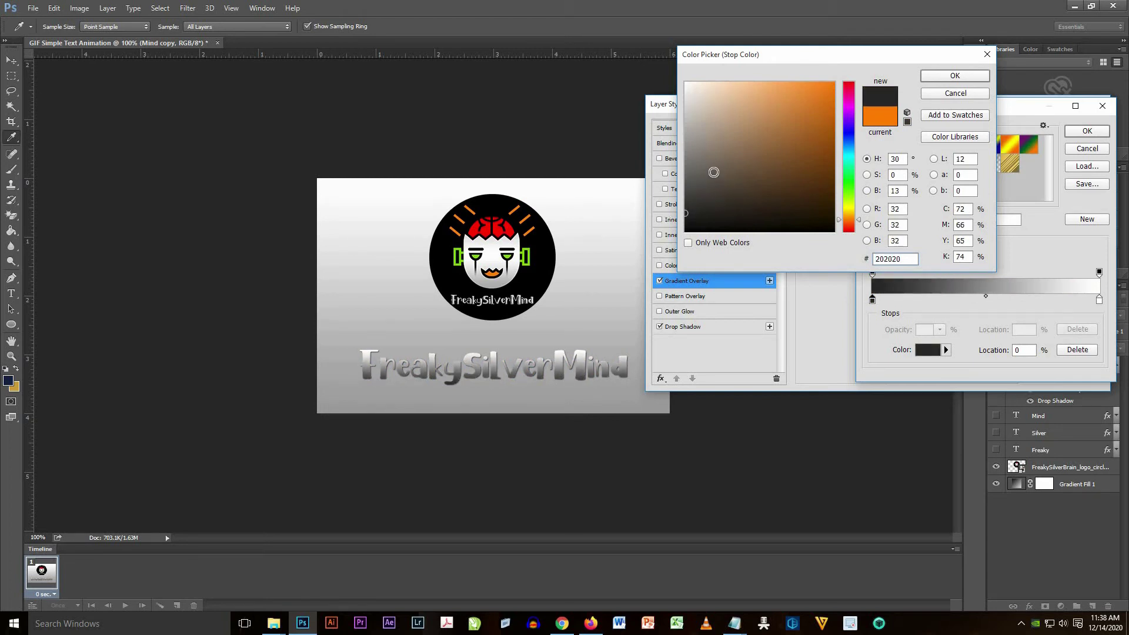
{"action": "mouse_move", "coordinate": [714, 187]}
{"action": "left_mouse_down"}
{"action": "mouse_move", "coordinate": [667, 150]}
{"action": "mouse_move", "coordinate": [643, 215]}
{"action": "left_mouse_up"}
{"action": "mouse_move", "coordinate": [685, 204]}
{"action": "left_mouse_down"}
{"action": "mouse_move", "coordinate": [671, 200]}
{"action": "mouse_move", "coordinate": [671, 109]}
{"action": "left_mouse_up"}
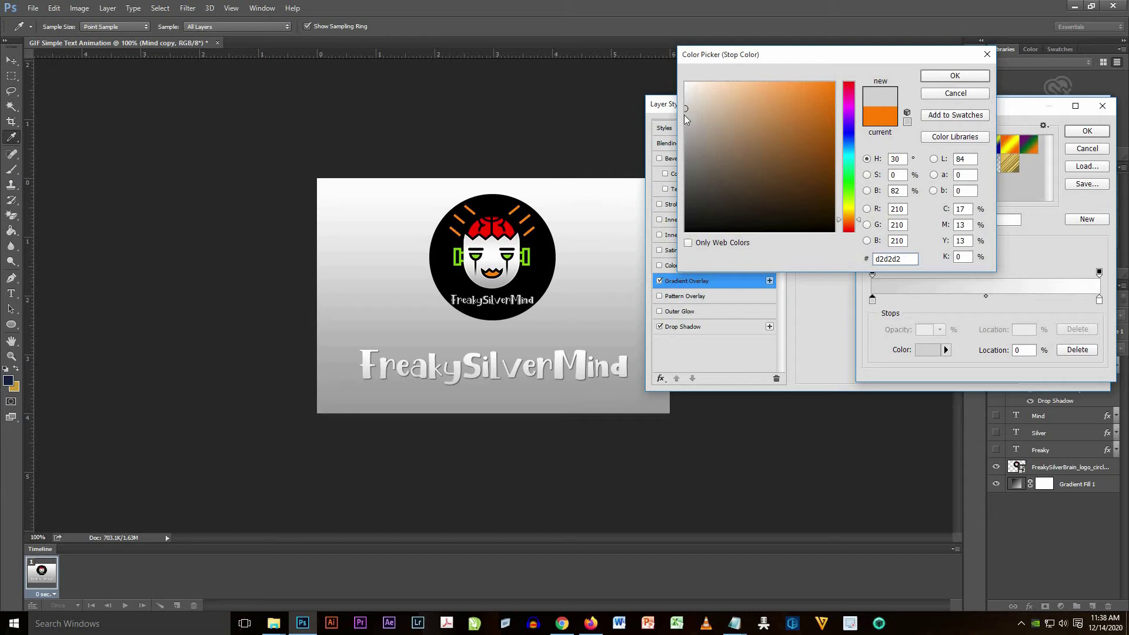
{"action": "left_click_drag", "start_coordinate": [683, 110], "coordinate": [679, 116]}
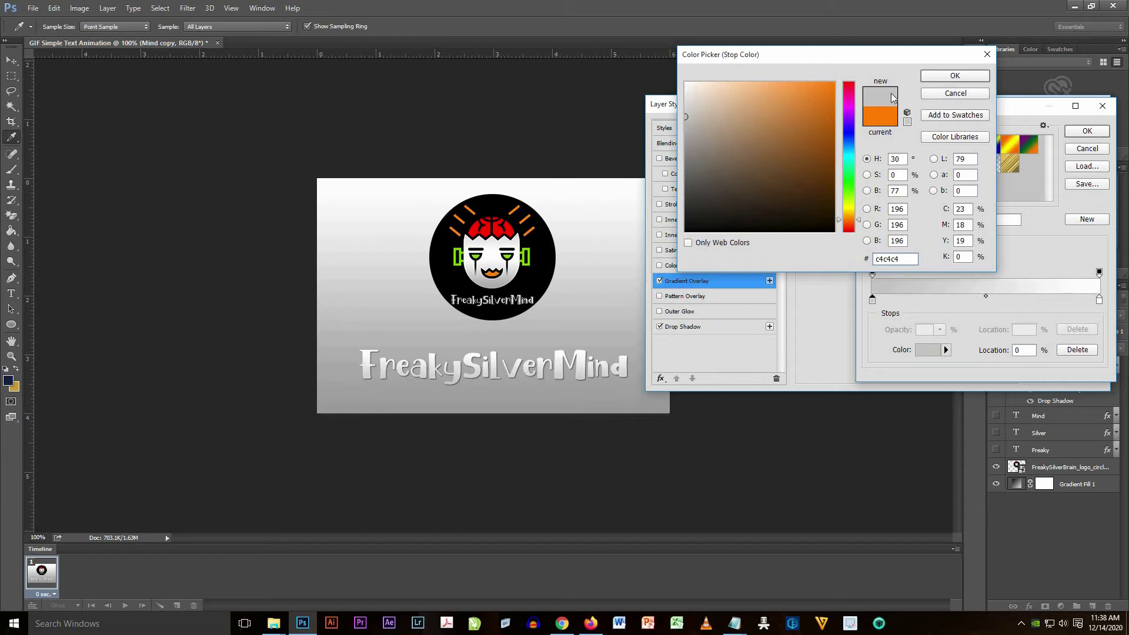
{"action": "left_click", "coordinate": [949, 76]}
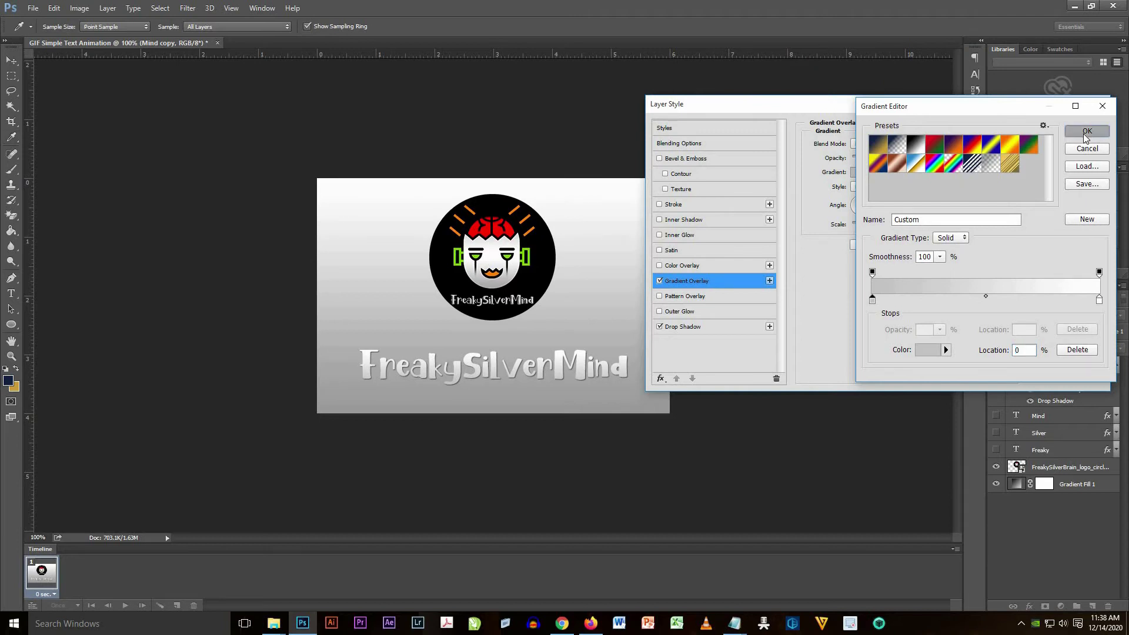
{"action": "left_click", "coordinate": [1084, 134]}
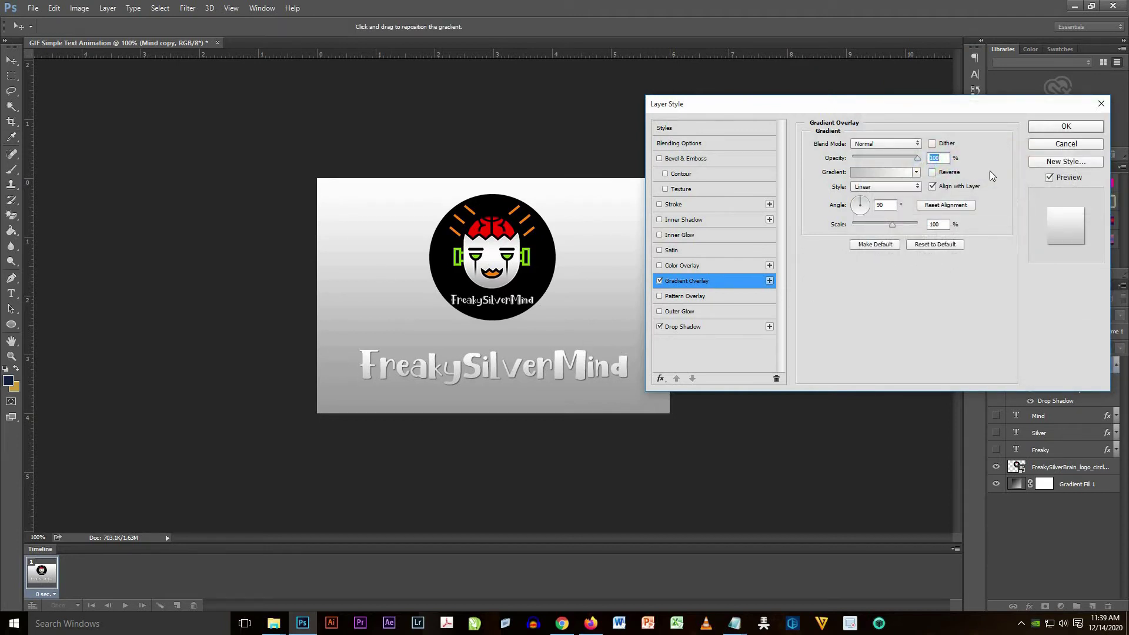
{"action": "left_click", "coordinate": [1062, 127]}
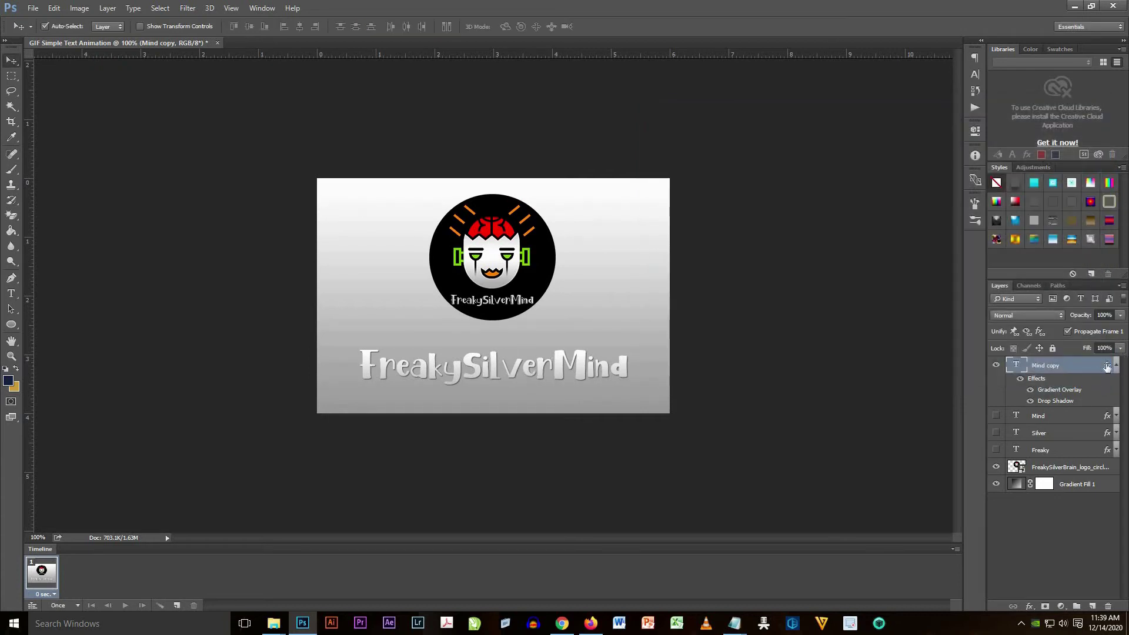
Rename the Mind copy layer as FreakysilverMind and collapse its effects list
{"action": "double_click", "coordinate": [1041, 366]}
{"action": "type", "text": "FreakysilverMind"}
{"action": "key", "text": "Return"}
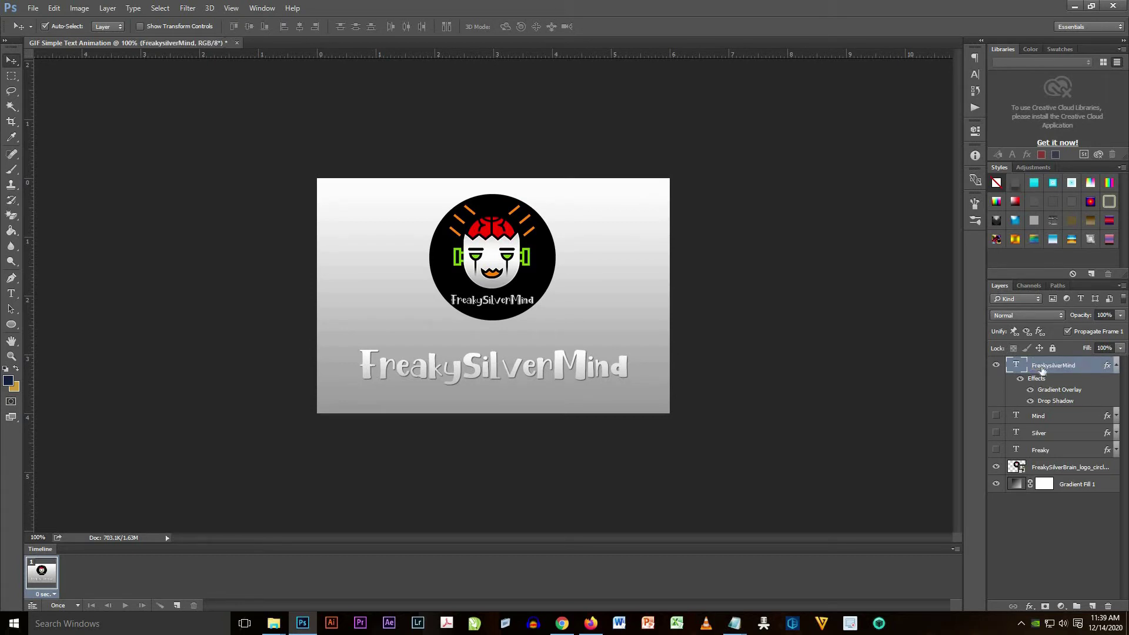
{"action": "left_click", "coordinate": [1115, 367]}
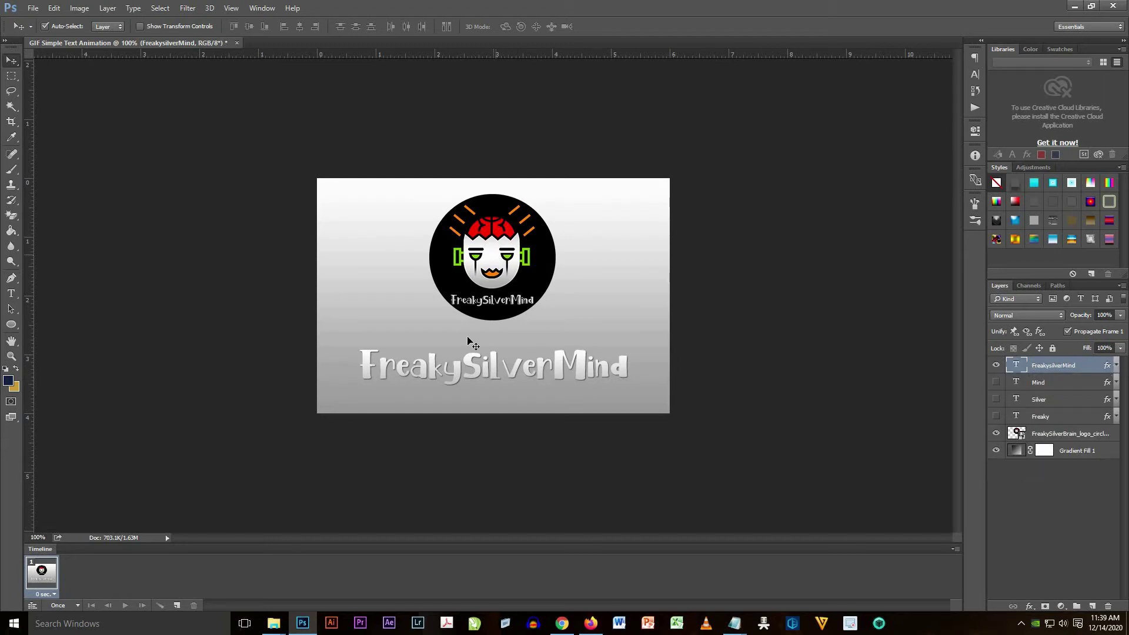
Duplicate the FreakySilverBrain logo layer within the same document, keeping the default copy name
{"action": "left_click", "coordinate": [1092, 431]}
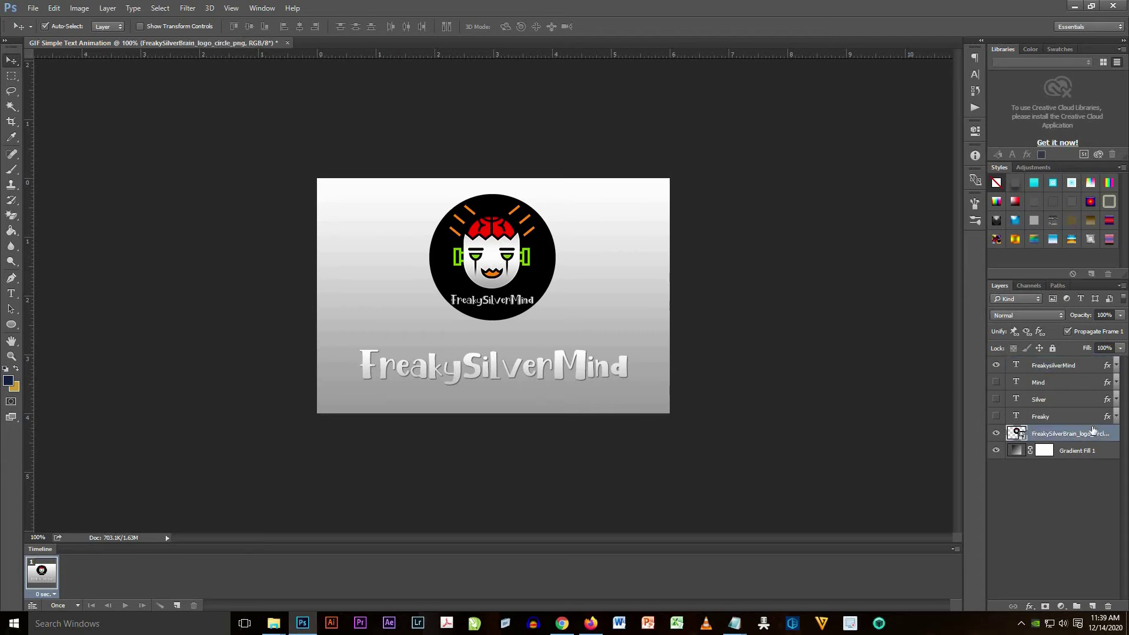
{"action": "right_click", "coordinate": [1045, 437]}
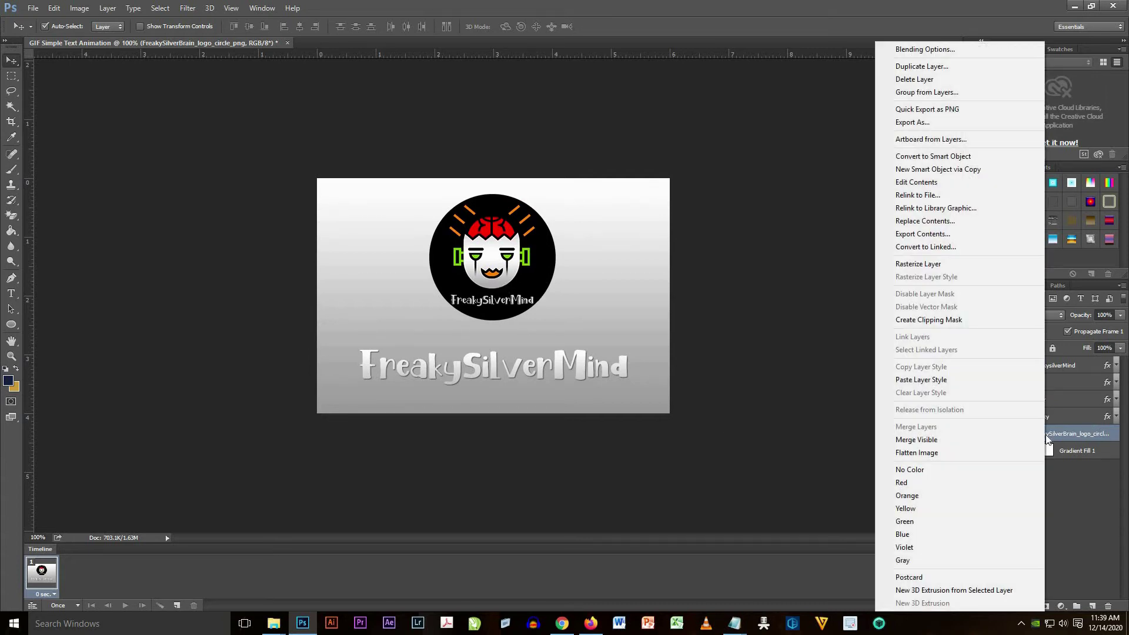
{"action": "left_click", "coordinate": [933, 66]}
{"action": "left_click", "coordinate": [671, 195]}
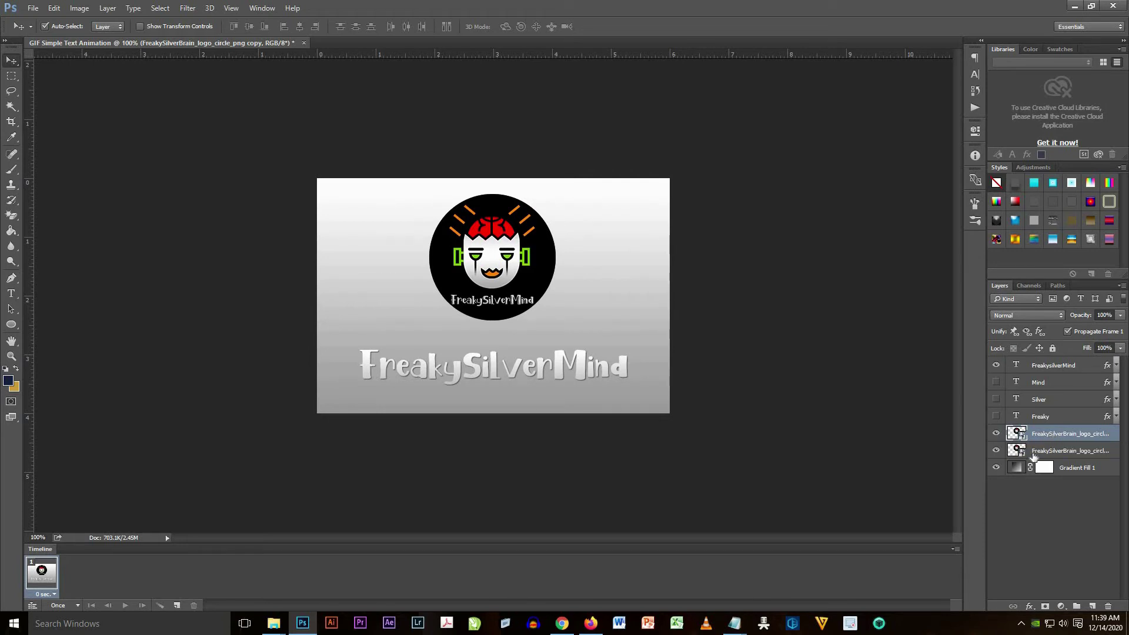
Hide the original logo, turn on transform controls, and scale the logo copy down proportionally to about 18.41%
{"action": "left_click", "coordinate": [996, 451]}
{"action": "left_click", "coordinate": [140, 26]}
{"action": "left_click", "coordinate": [555, 321]}
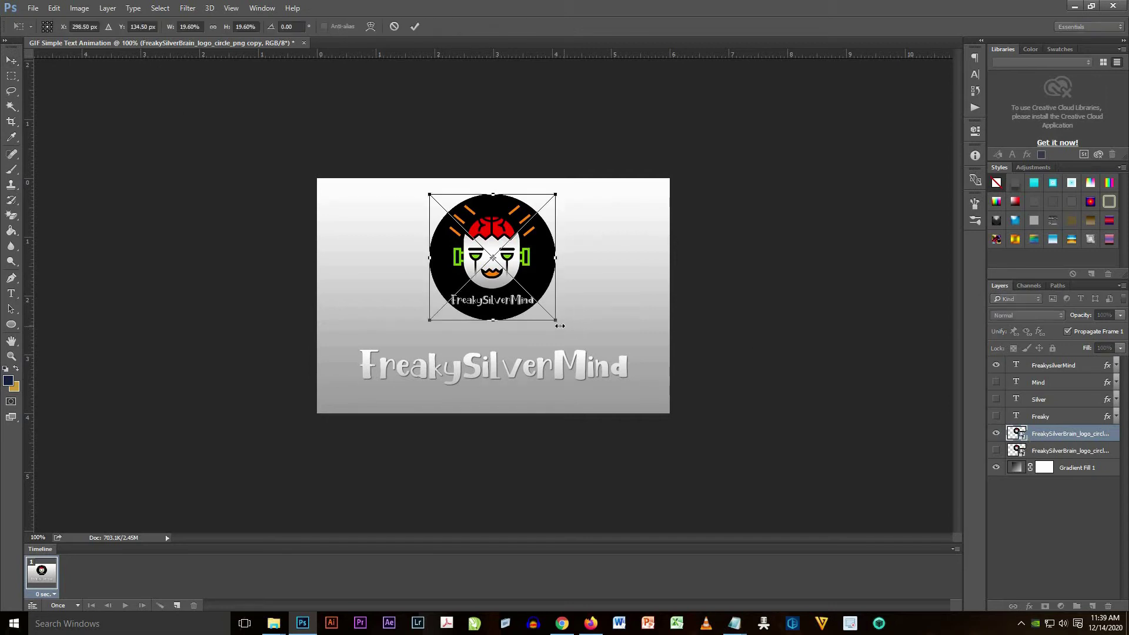
{"action": "left_click_drag", "start_coordinate": [555, 320], "coordinate": [548, 312]}
{"action": "left_click", "coordinate": [11, 59]}
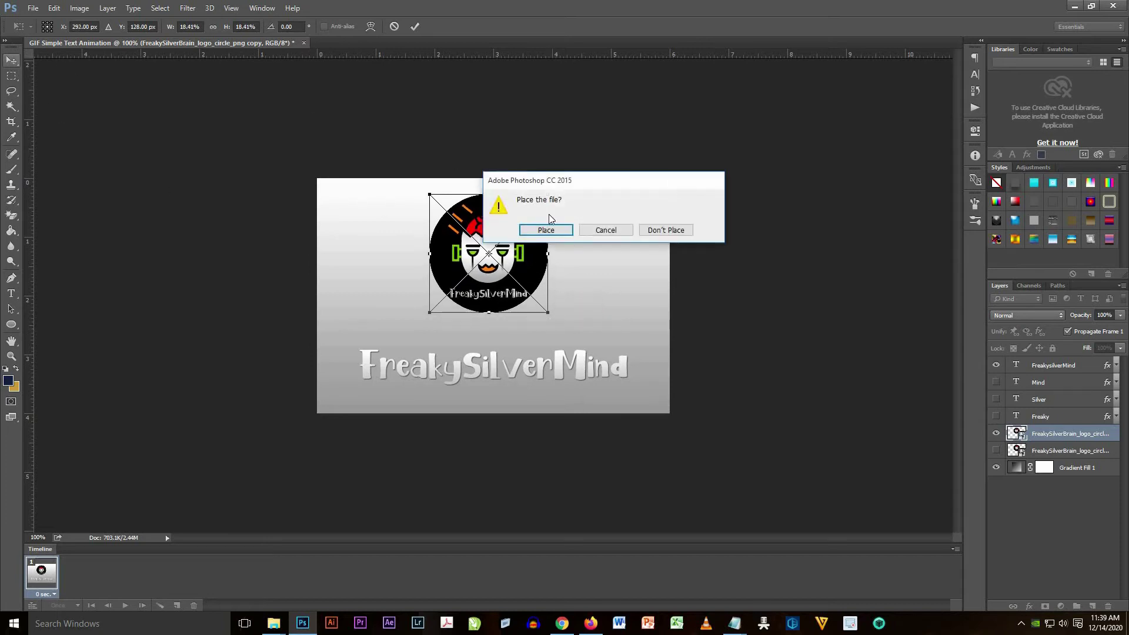
{"action": "left_click", "coordinate": [546, 231]}
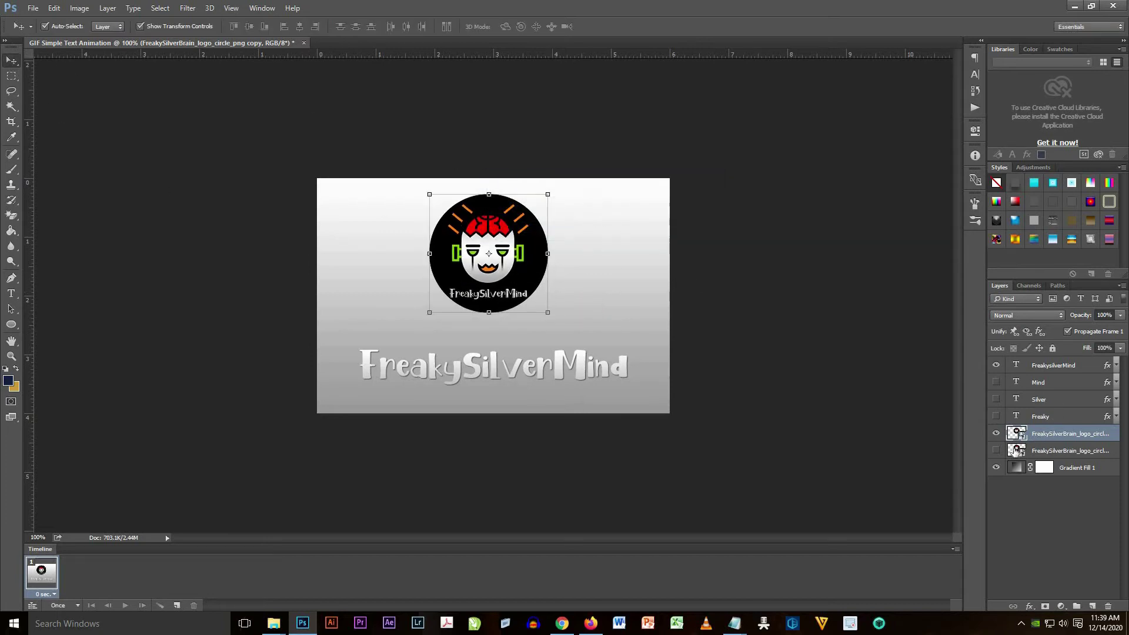
Show the original logo and nudge the smaller copy down until it is vertically centred over it
{"action": "left_click", "coordinate": [996, 451]}
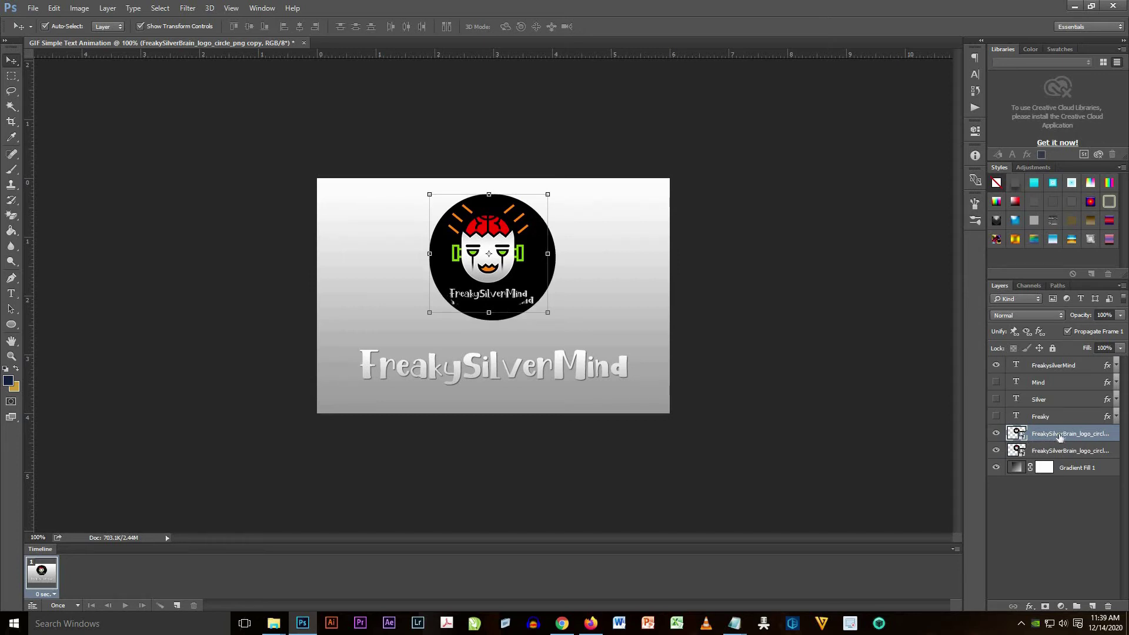
{"action": "key", "text": "shift+Down"}
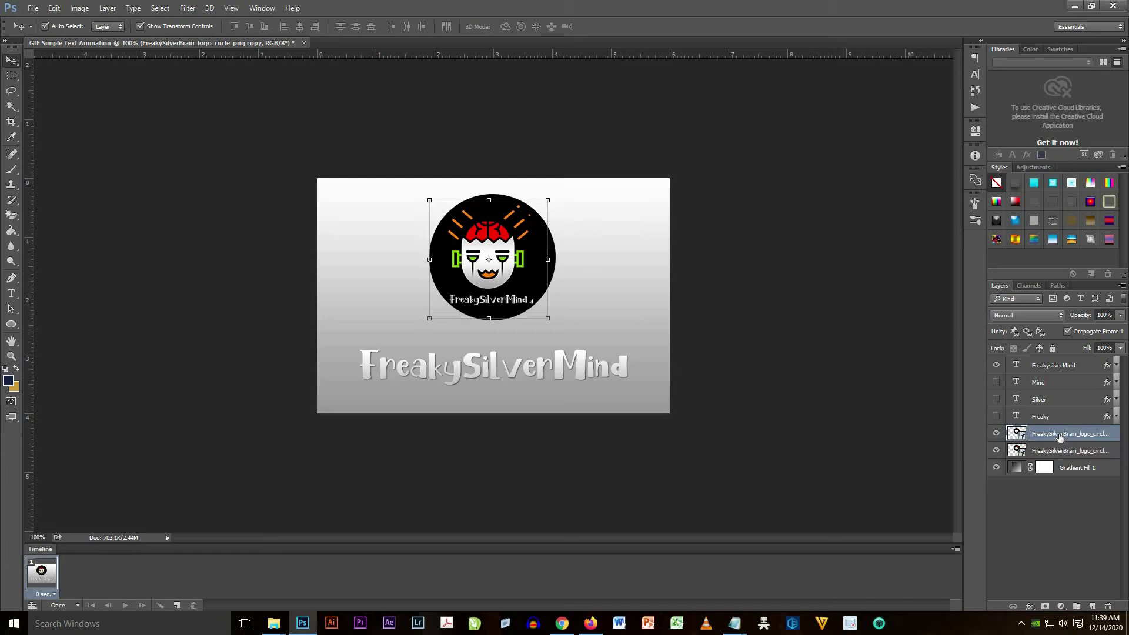
{"action": "key", "text": "Up"}
{"action": "key", "text": "Up"}
{"action": "key", "text": "Up"}
{"action": "key", "text": "Up"}
{"action": "key", "text": "Up"}
{"action": "key", "text": "Down"}
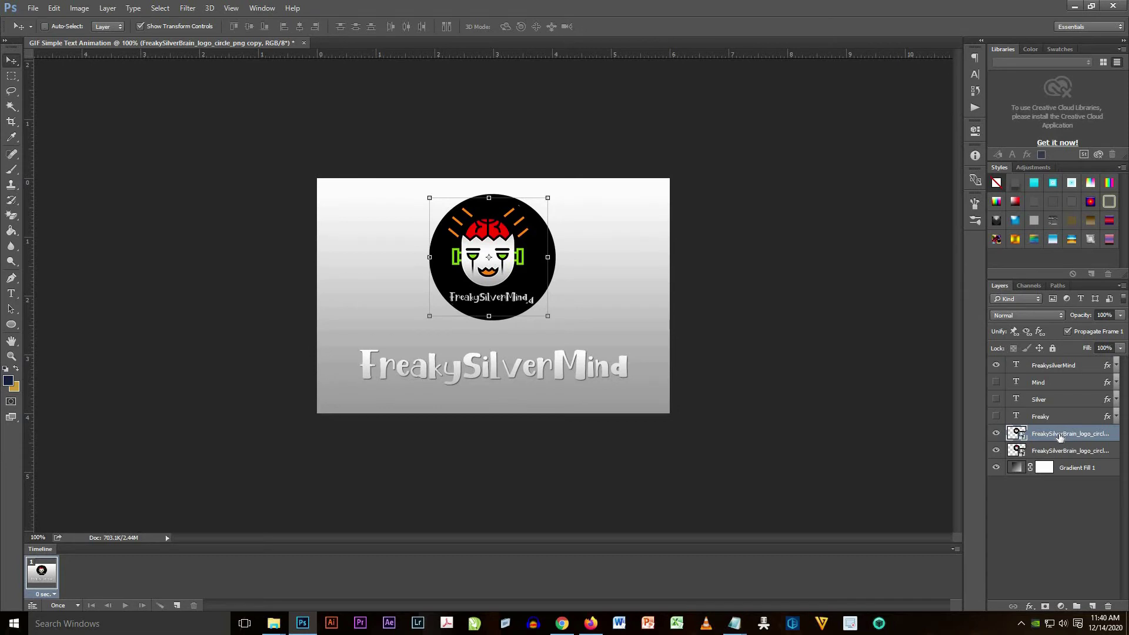
Display the guides, nudge the smaller logo horizontally onto the canvas's vertical centre guide, and hide the guides again
{"action": "key", "text": "ctrl+semicolon"}
{"action": "key", "text": "Right"}
{"action": "key", "text": "Right"}
{"action": "key", "text": "Right"}
{"action": "key", "text": "Right"}
{"action": "key", "text": "Right"}
{"action": "key", "text": "Right"}
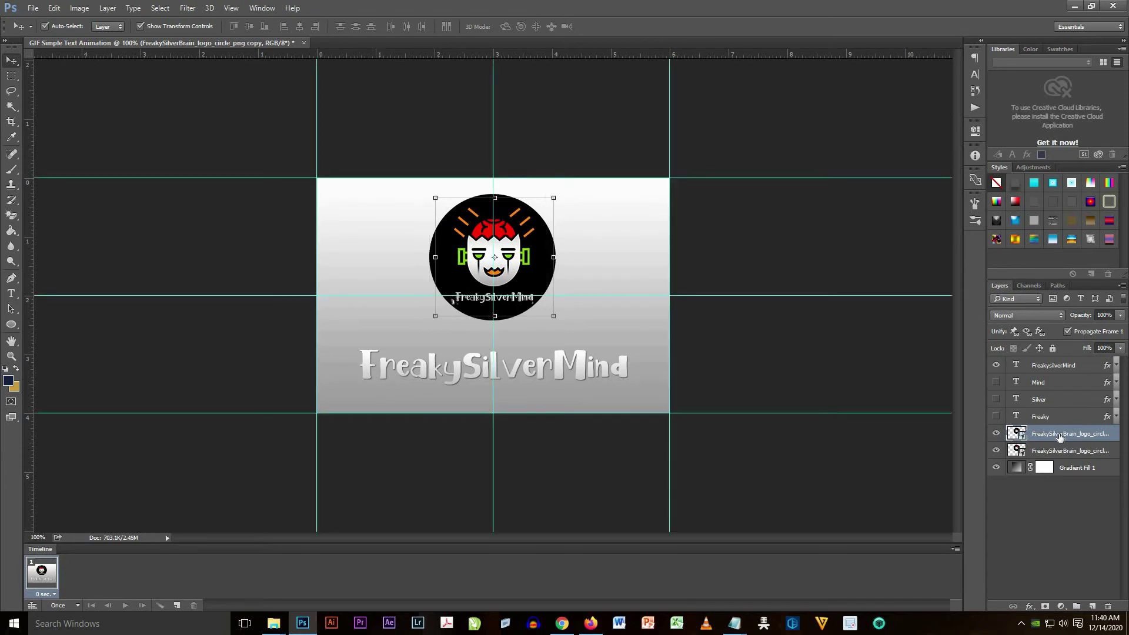
{"action": "key", "text": "Right"}
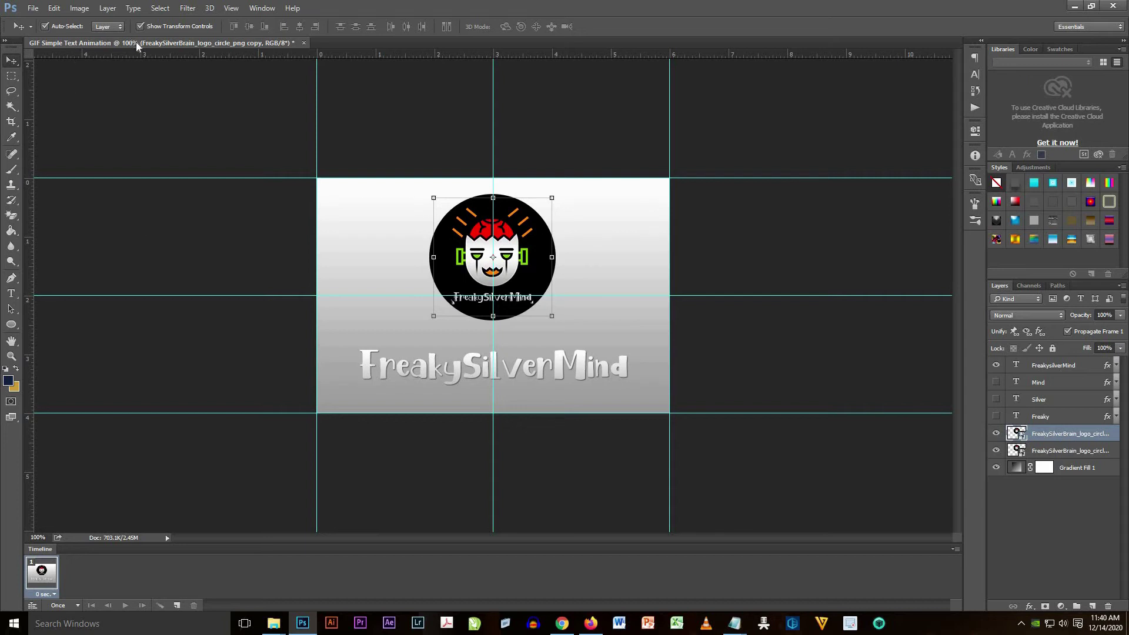
{"action": "key", "text": "ctrl+h"}
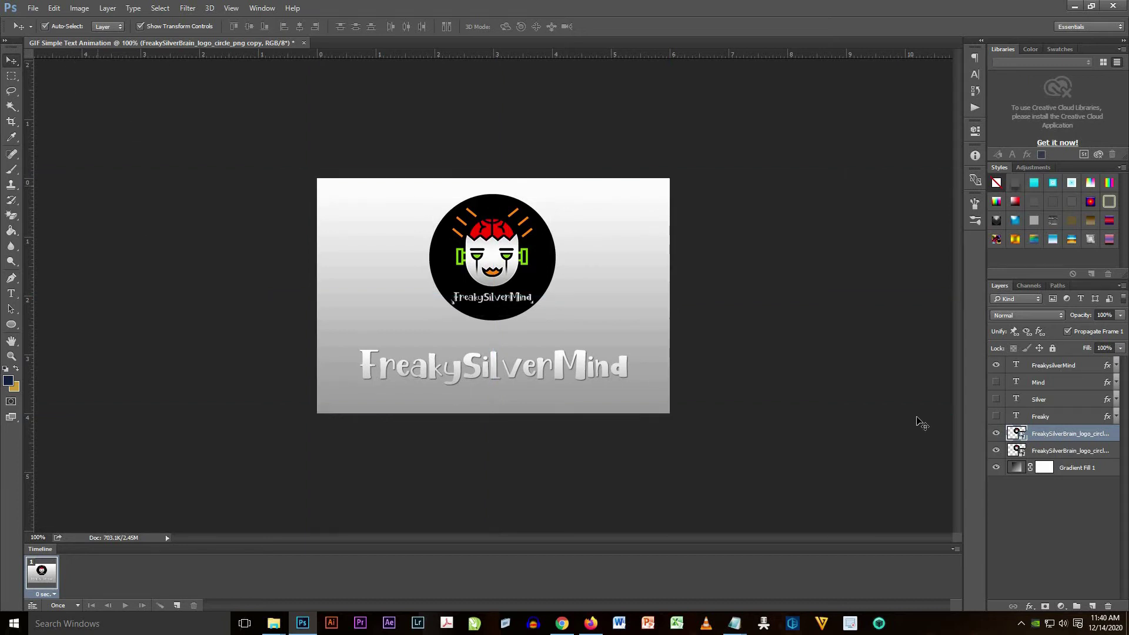
Compare the original and smaller logos by alternating the visibility of their two layers
{"action": "left_click", "coordinate": [995, 433]}
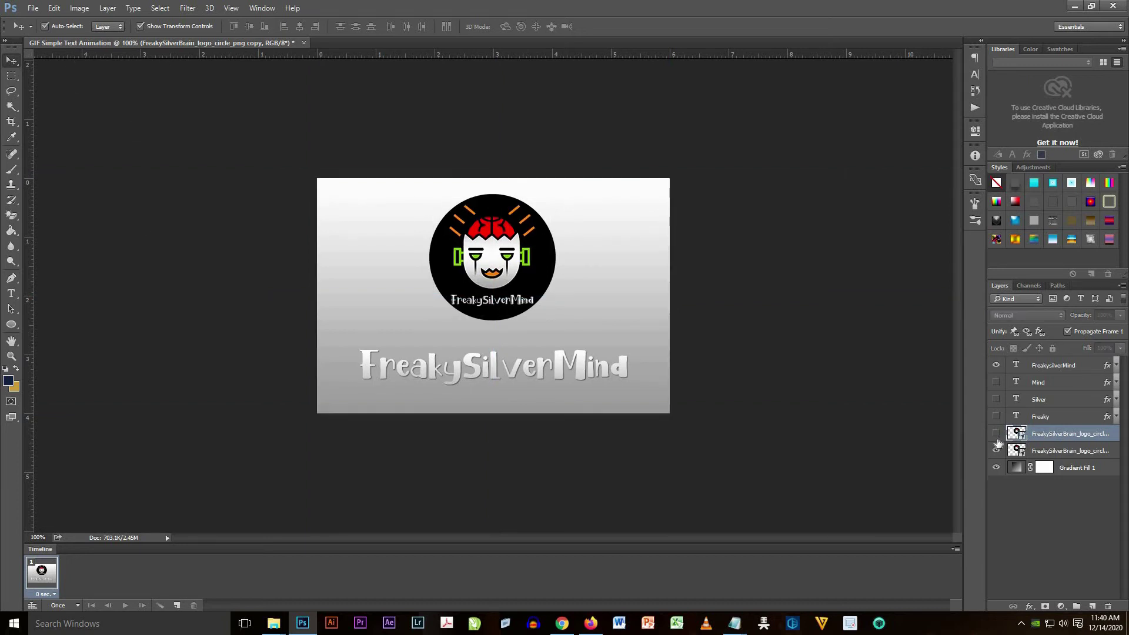
{"action": "left_click", "coordinate": [996, 450]}
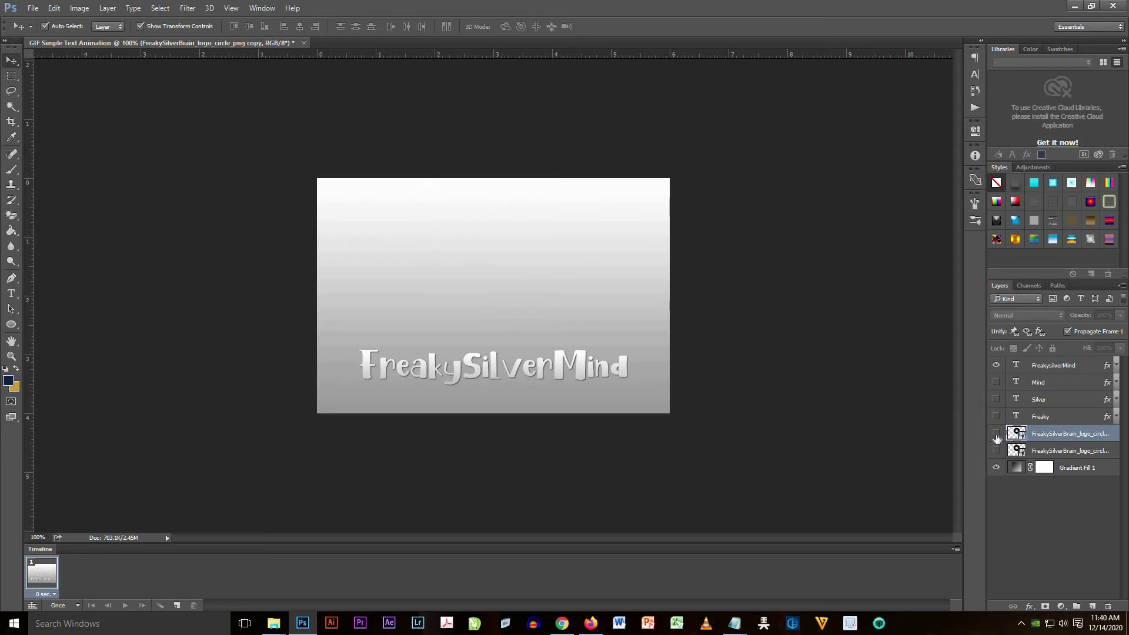
{"action": "left_click", "coordinate": [996, 433]}
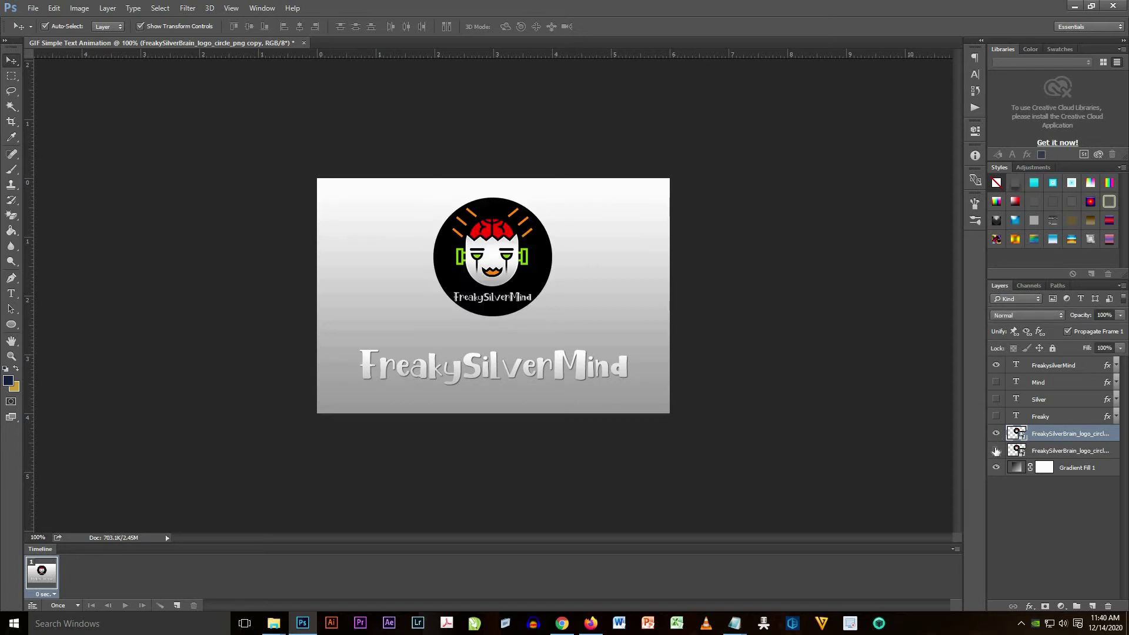
{"action": "left_click", "coordinate": [996, 450]}
{"action": "left_click", "coordinate": [996, 433]}
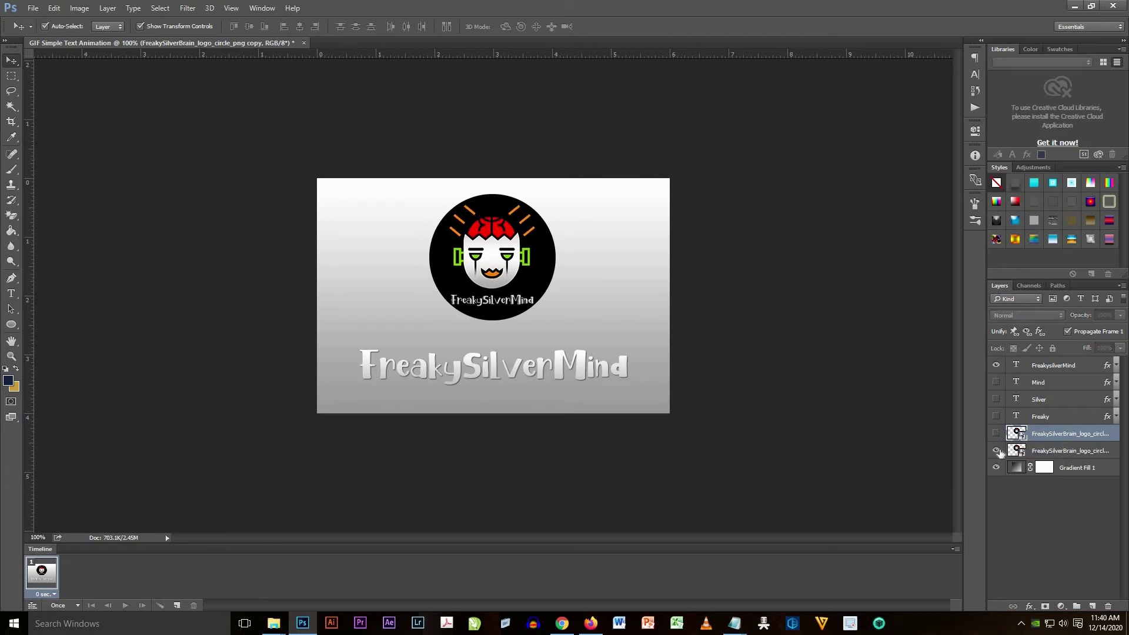
{"action": "left_click", "coordinate": [996, 451]}
{"action": "left_click", "coordinate": [996, 434]}
{"action": "left_click", "coordinate": [996, 450]}
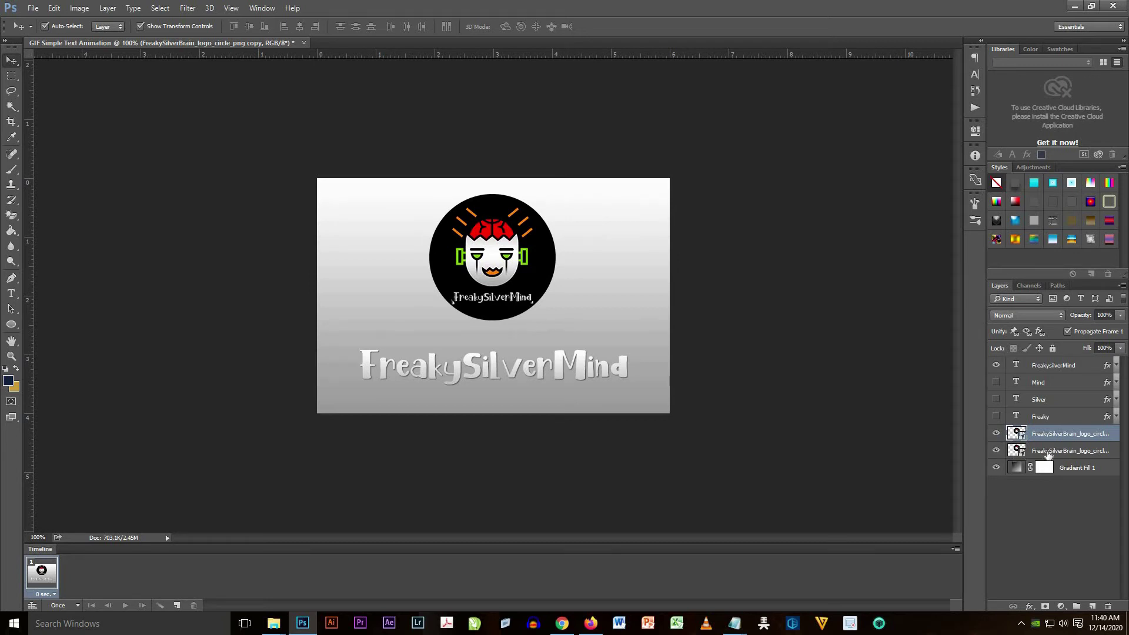
Move the smaller logo copy below the original logo layer, leaving only the smaller logo shown
{"action": "left_click", "coordinate": [995, 450]}
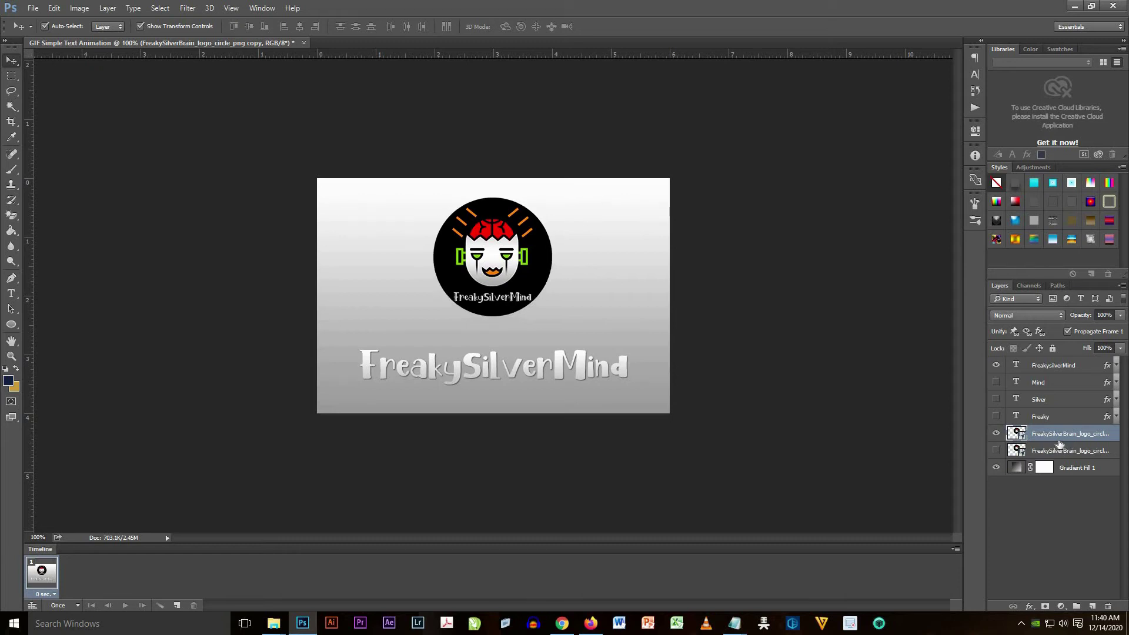
{"action": "left_click", "coordinate": [1042, 447]}
{"action": "left_click", "coordinate": [995, 450]}
{"action": "left_click", "coordinate": [995, 435]}
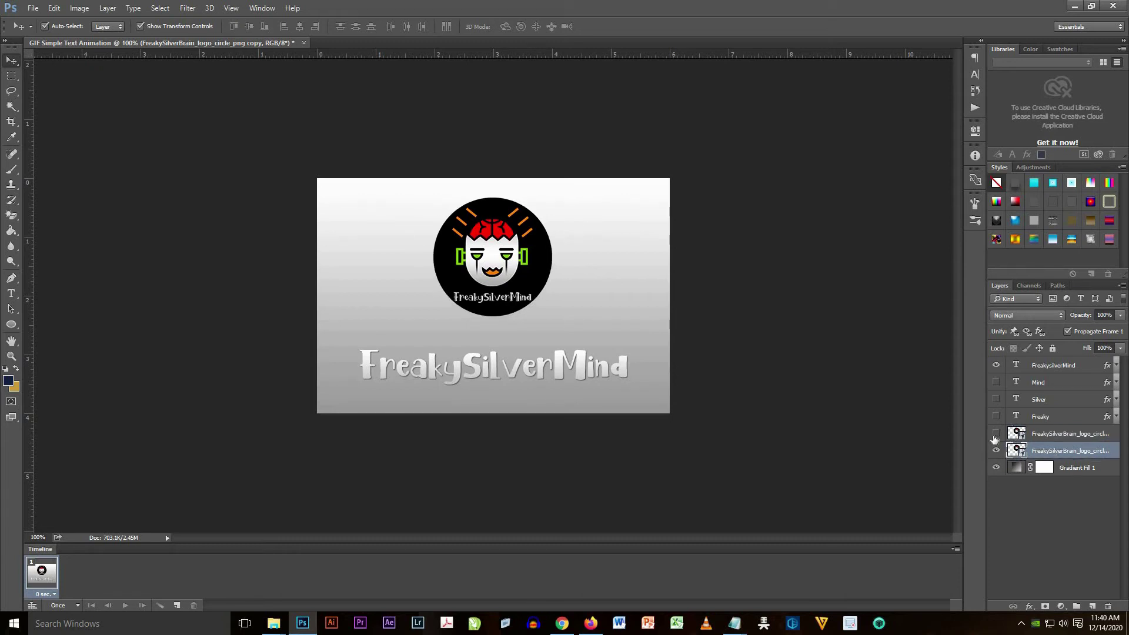
Preview the logo's pulsing effect by repeatedly showing and hiding the larger logo layer, ending with it hidden
{"action": "left_click", "coordinate": [995, 434]}
{"action": "left_click", "coordinate": [995, 434]}
{"action": "left_click", "coordinate": [995, 434]}
{"action": "left_click", "coordinate": [995, 435]}
{"action": "left_click", "coordinate": [995, 434]}
{"action": "left_click", "coordinate": [995, 435]}
{"action": "left_click", "coordinate": [994, 435]}
{"action": "left_click", "coordinate": [995, 435]}
{"action": "left_click", "coordinate": [994, 434]}
{"action": "left_click", "coordinate": [995, 434]}
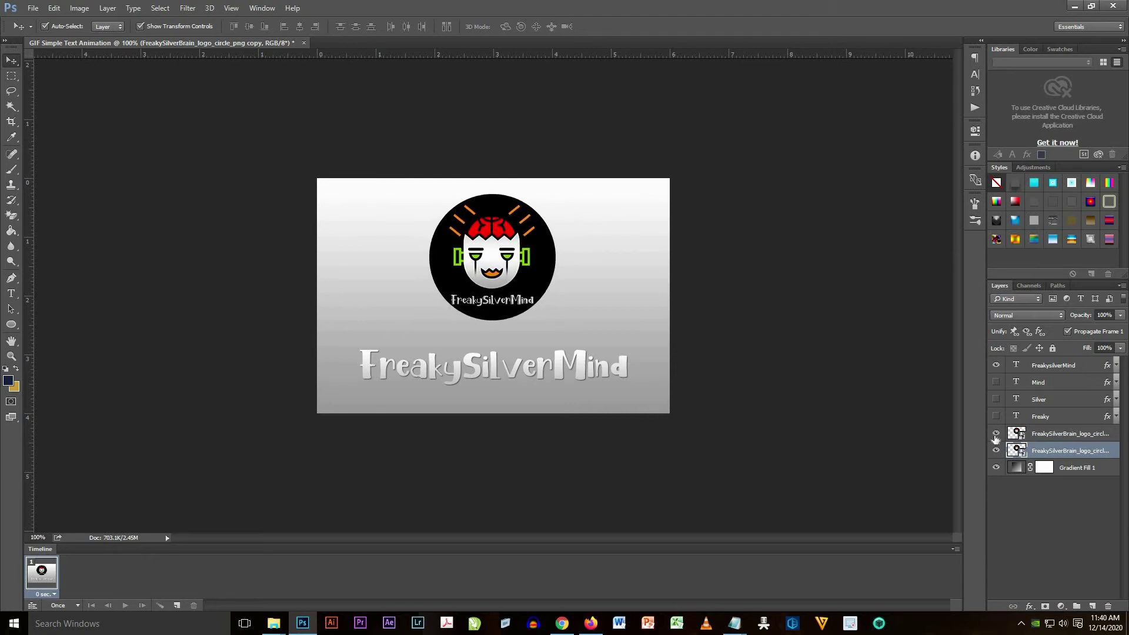
{"action": "left_click", "coordinate": [994, 435]}
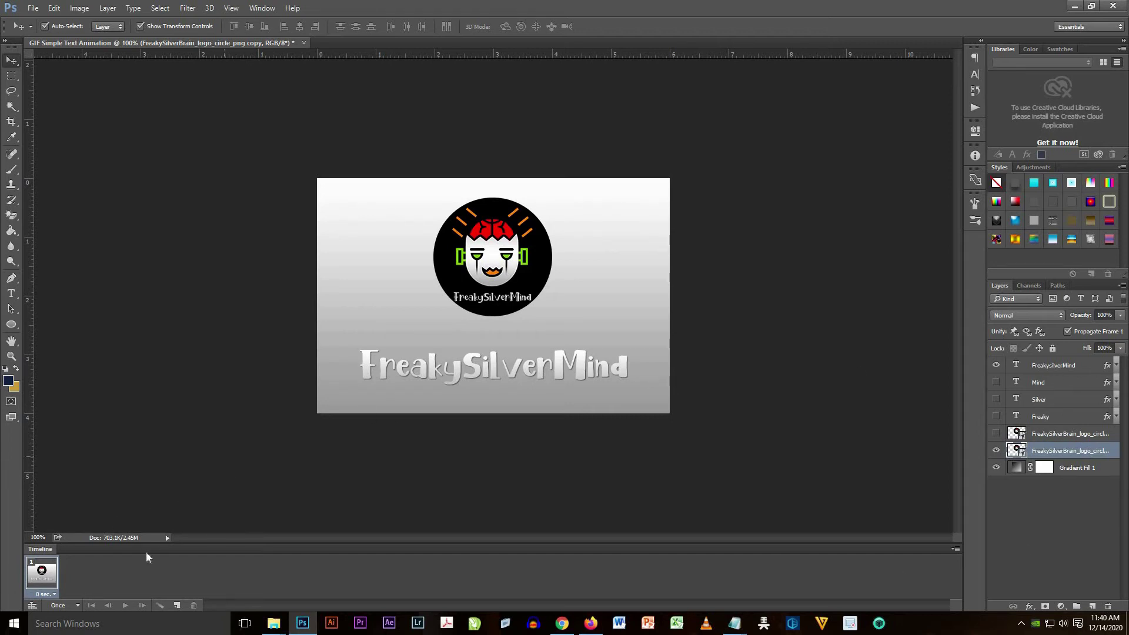
Duplicate the FreakysilverMind text layer within the same document as Subscribe Now!
{"action": "left_click", "coordinate": [1061, 368]}
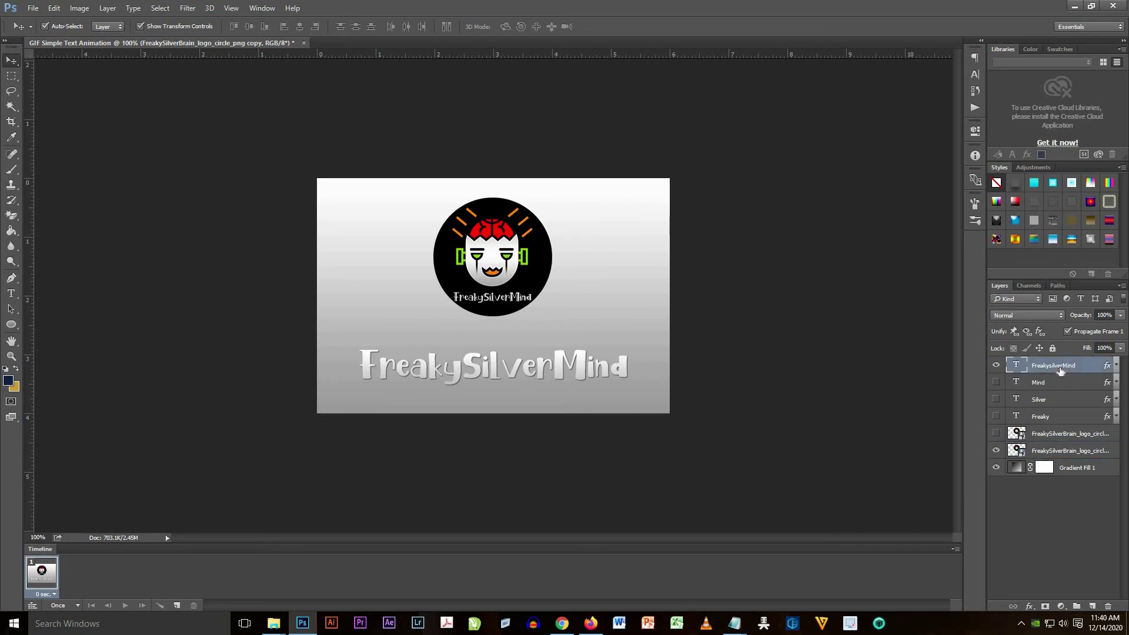
{"action": "right_click", "coordinate": [1041, 370]}
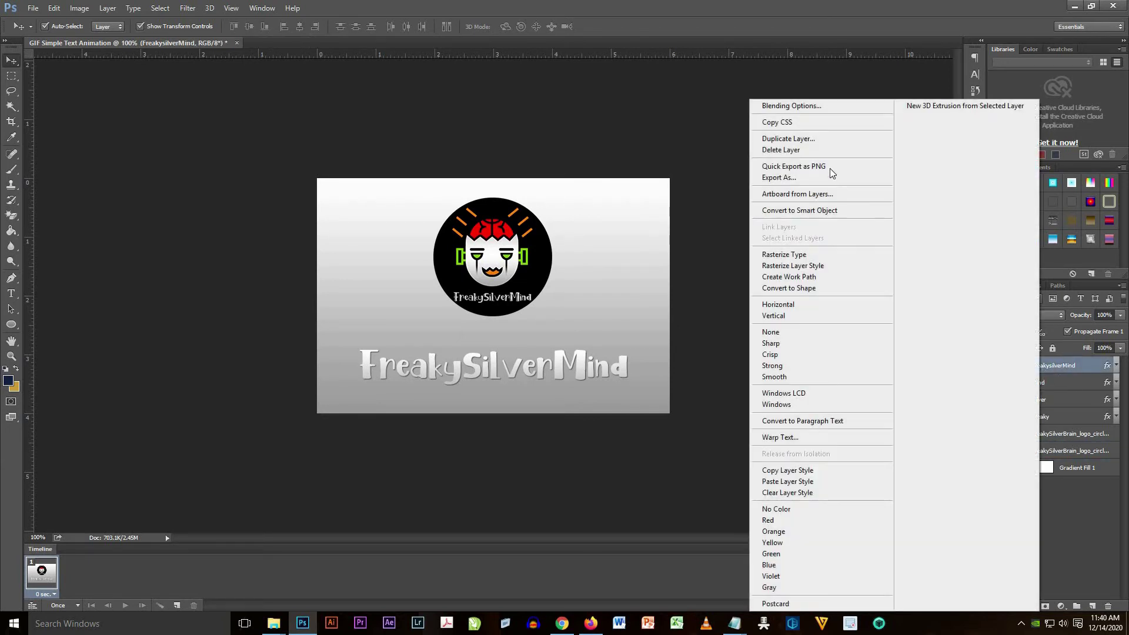
{"action": "left_click", "coordinate": [817, 138]}
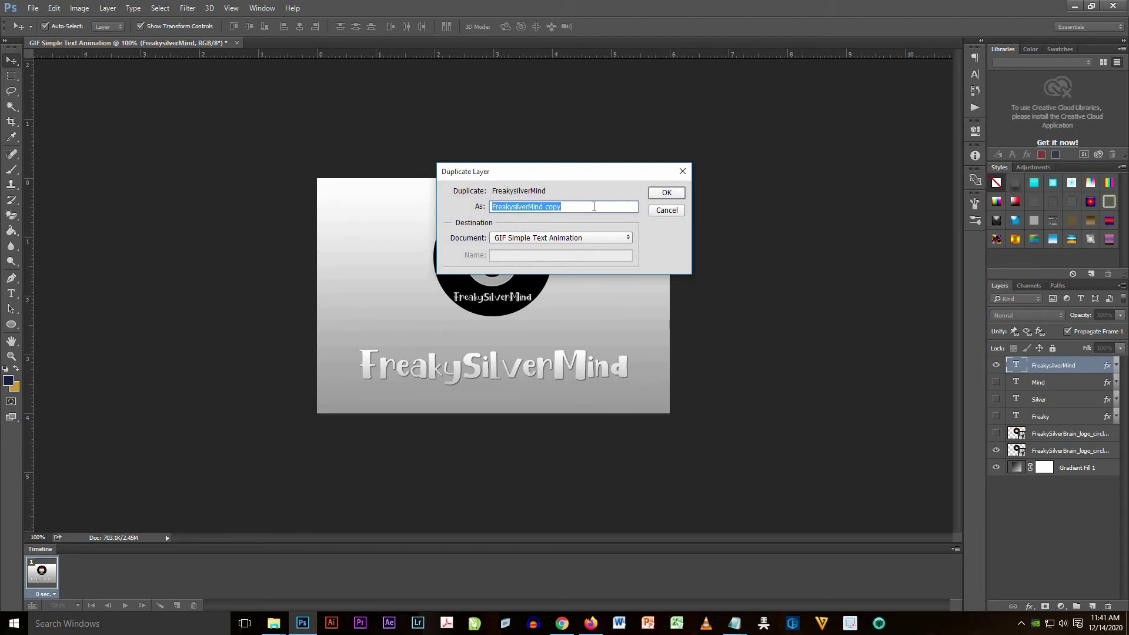
{"action": "type", "text": "Subscribe Now!"}
{"action": "left_click", "coordinate": [661, 193]}
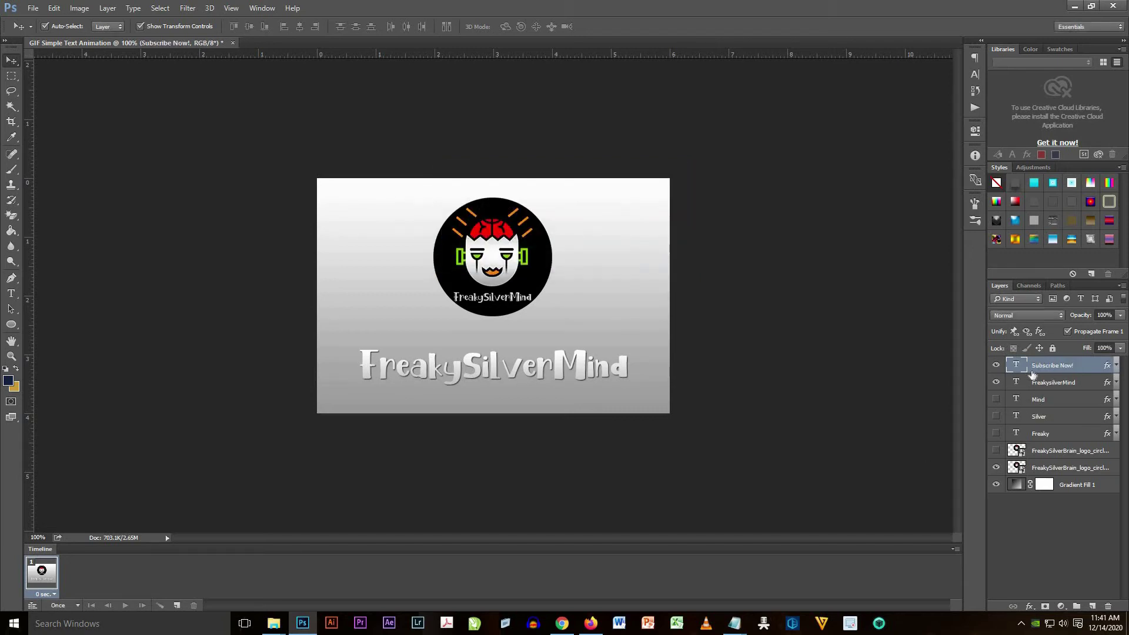
Hide the FreakysilverMind layer and replace the duplicated layer's text with Subscribe Now!
{"action": "left_click", "coordinate": [996, 382]}
{"action": "left_click_drag", "start_coordinate": [11, 292], "coordinate": [42, 292]}
{"action": "left_click_drag", "start_coordinate": [625, 367], "coordinate": [332, 361]}
{"action": "type", "text": "Su"}
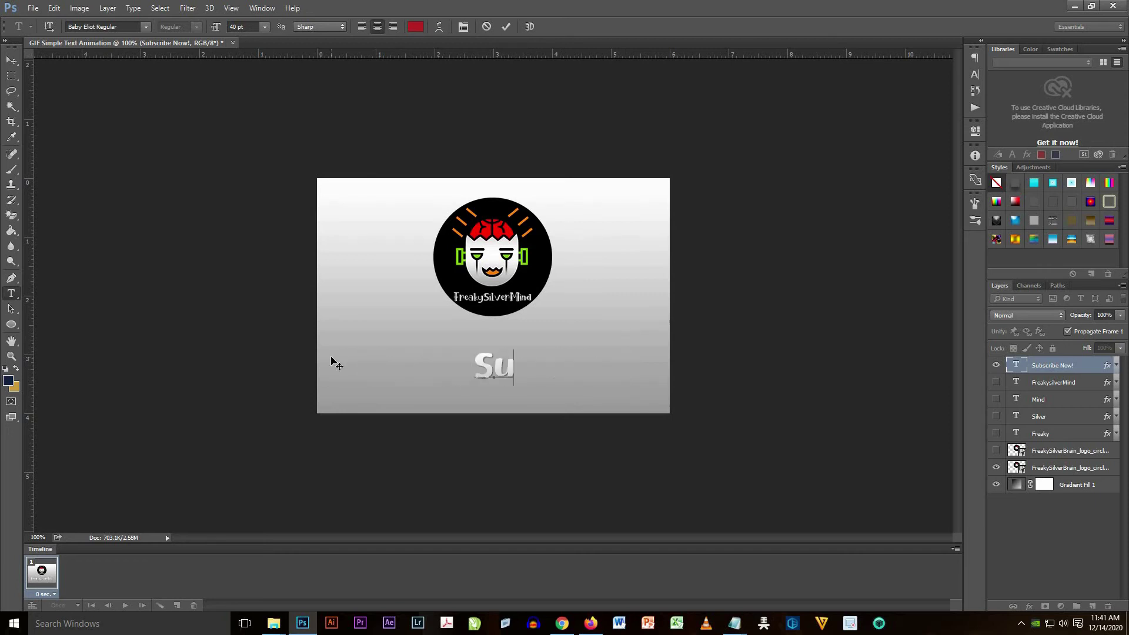
{"action": "type", "text": "bscri"}
{"action": "type", "text": "e"}
{"action": "key", "text": "BackSpace"}
{"action": "type", "text": "ne"}
{"action": "key", "text": "BackSpace"}
{"action": "key", "text": "BackSpace"}
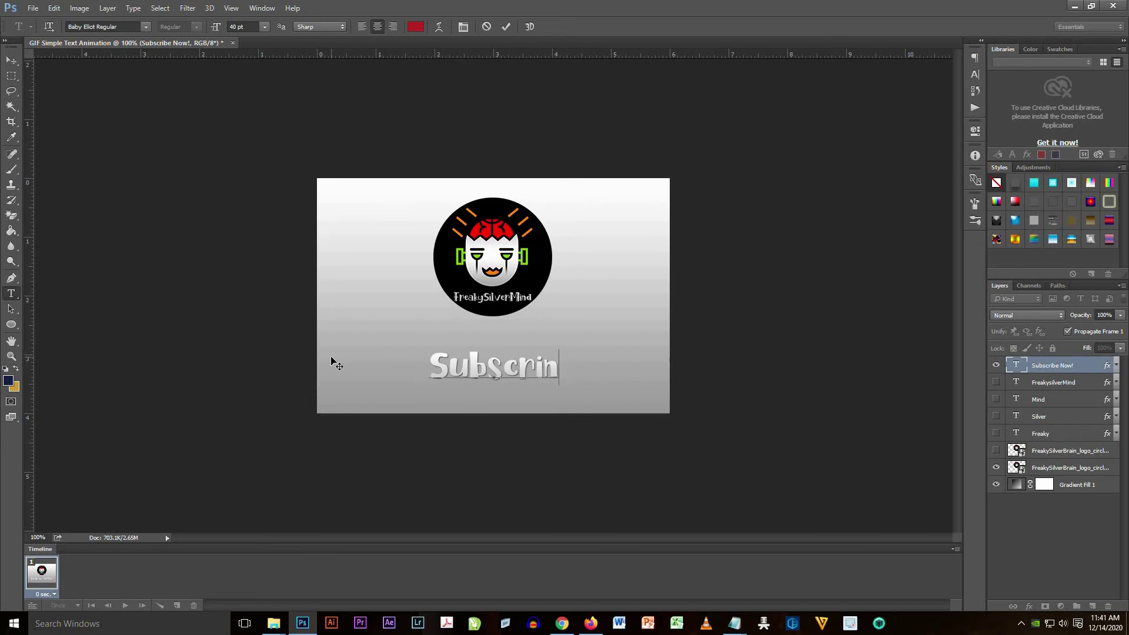
{"action": "type", "text": "be"}
{"action": "type", "text": "N"}
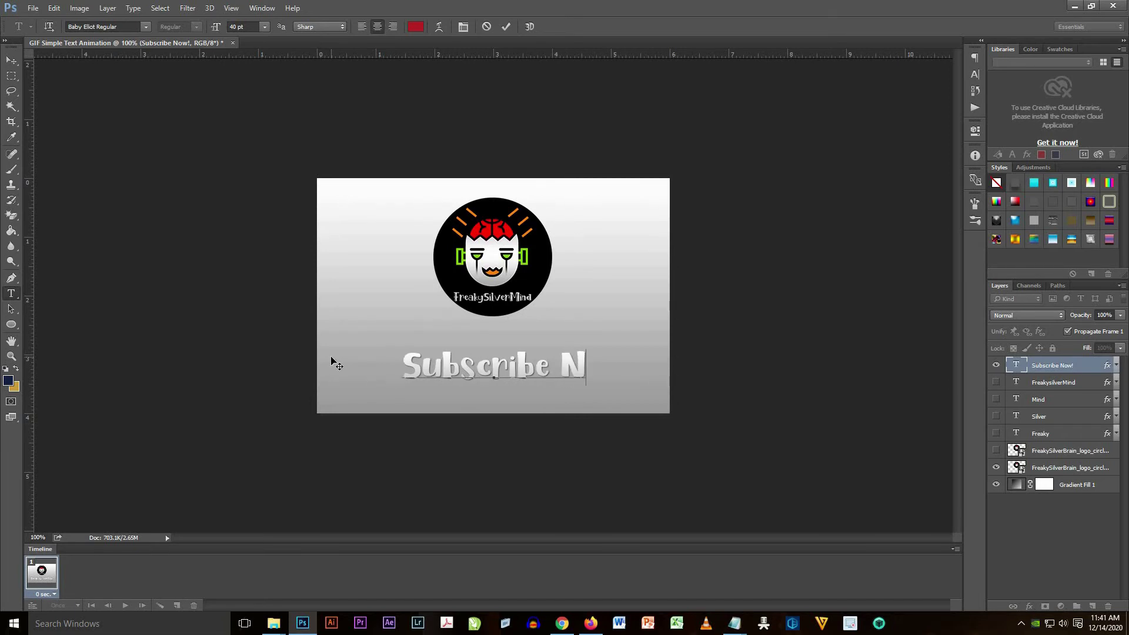
{"action": "type", "text": "ow!"}
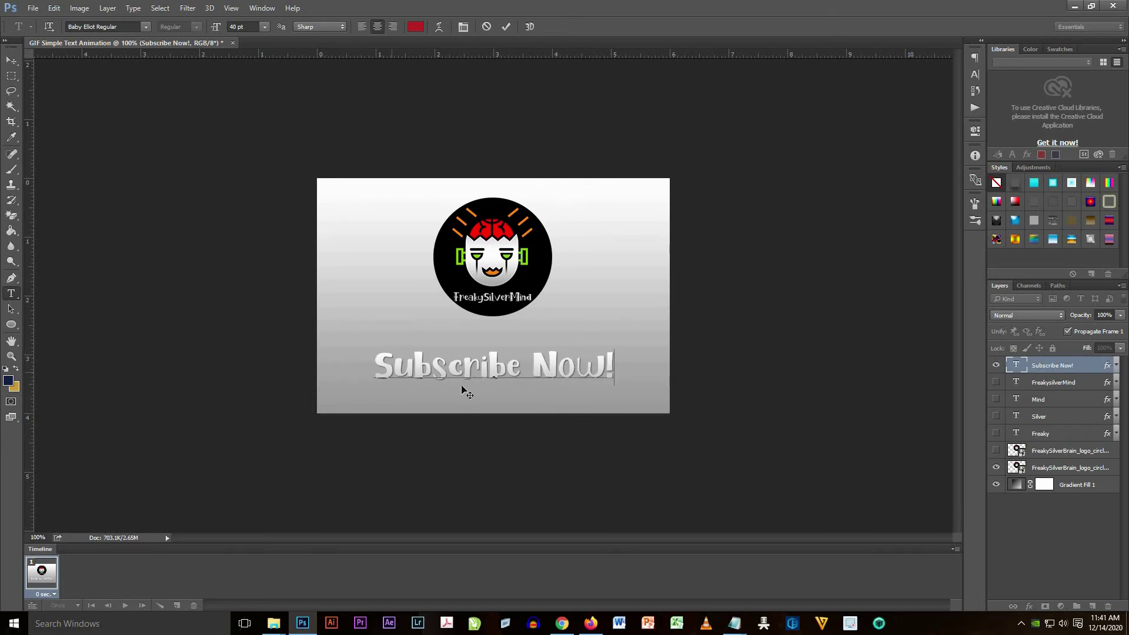
{"action": "left_click", "coordinate": [11, 61]}
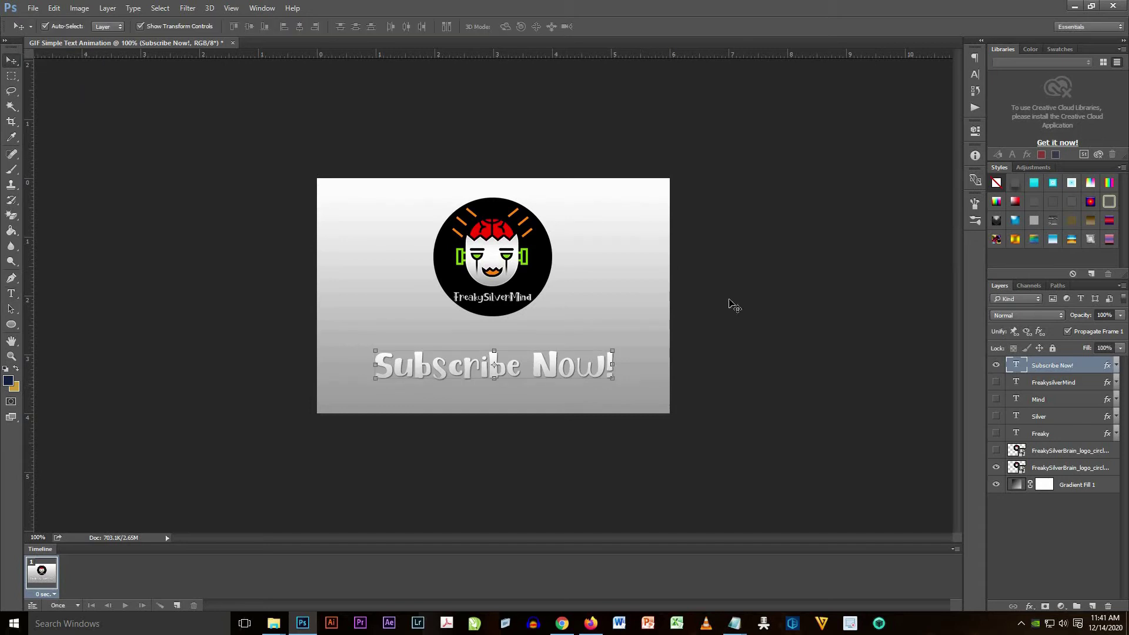
Set the end stop at 100% of the Subscribe Now! text's Gradient Overlay to light red ff3030
{"action": "left_click", "coordinate": [1115, 366]}
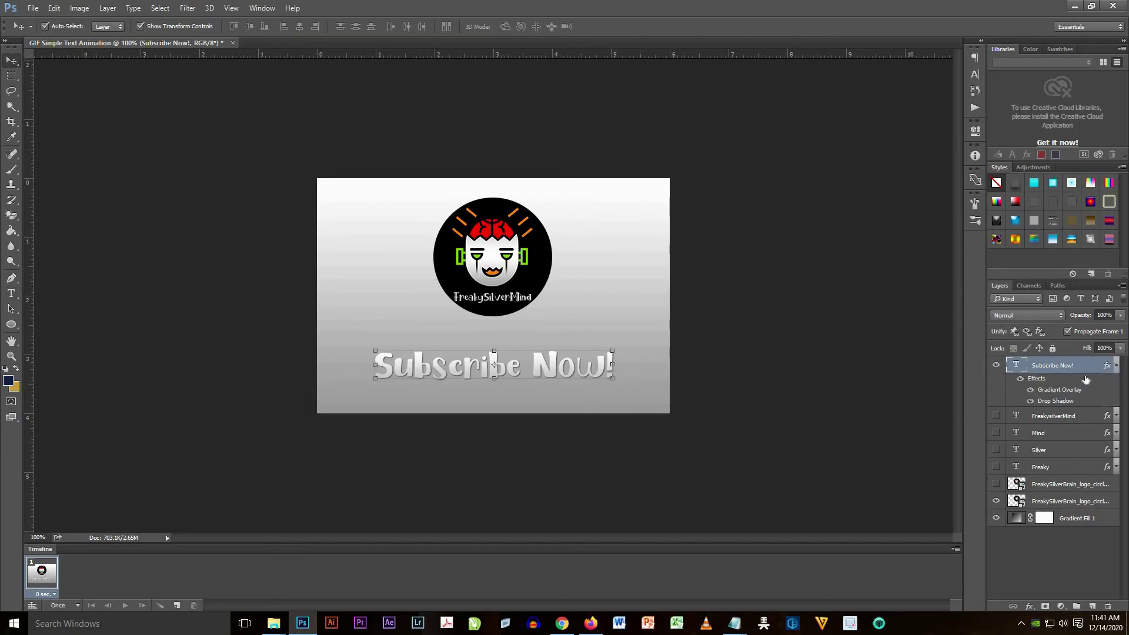
{"action": "double_click", "coordinate": [1058, 390]}
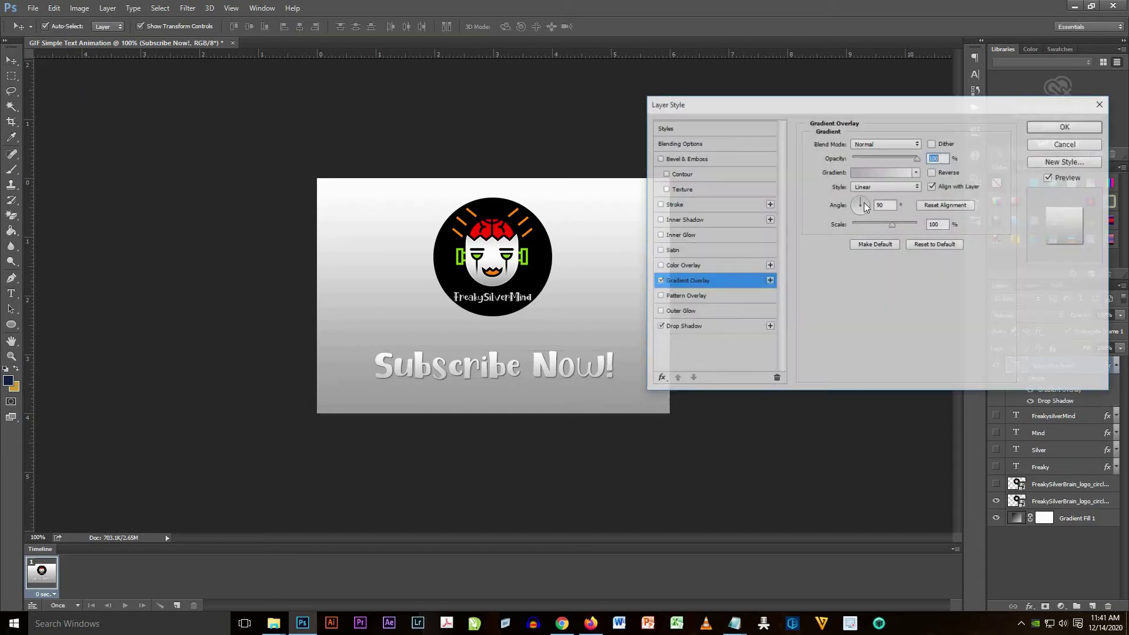
{"action": "left_click", "coordinate": [877, 172]}
{"action": "left_click", "coordinate": [1099, 301]}
{"action": "left_click", "coordinate": [930, 350]}
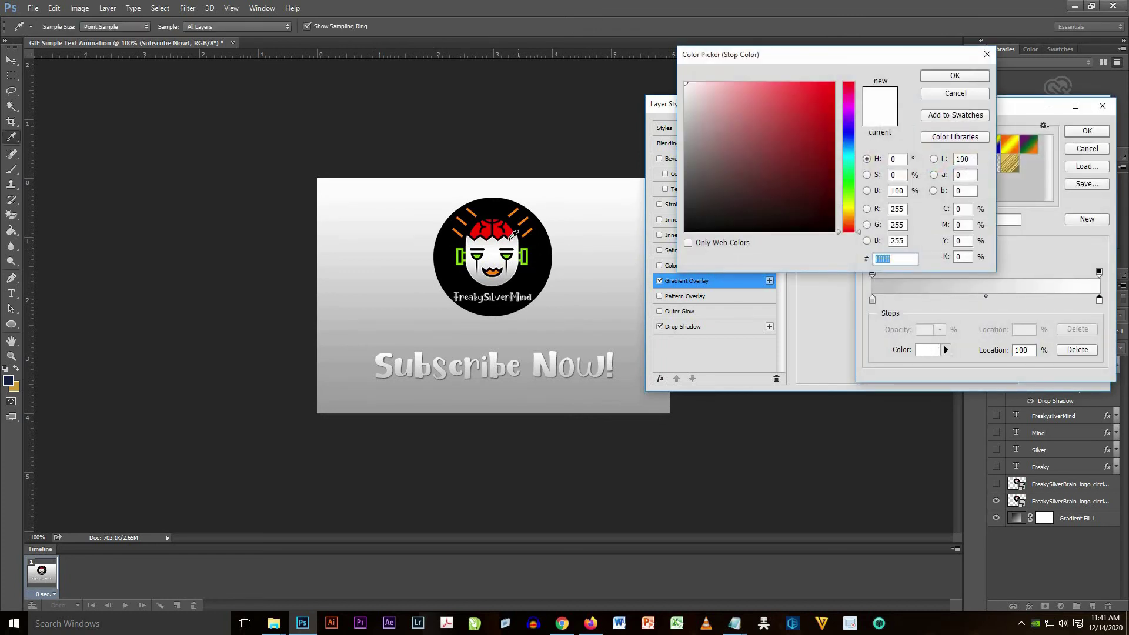
{"action": "mouse_move", "coordinate": [782, 106]}
{"action": "left_mouse_down"}
{"action": "mouse_move", "coordinate": [801, 91]}
{"action": "mouse_move", "coordinate": [792, 82]}
{"action": "mouse_move", "coordinate": [806, 83]}
{"action": "left_mouse_up"}
{"action": "left_click", "coordinate": [806, 82]}
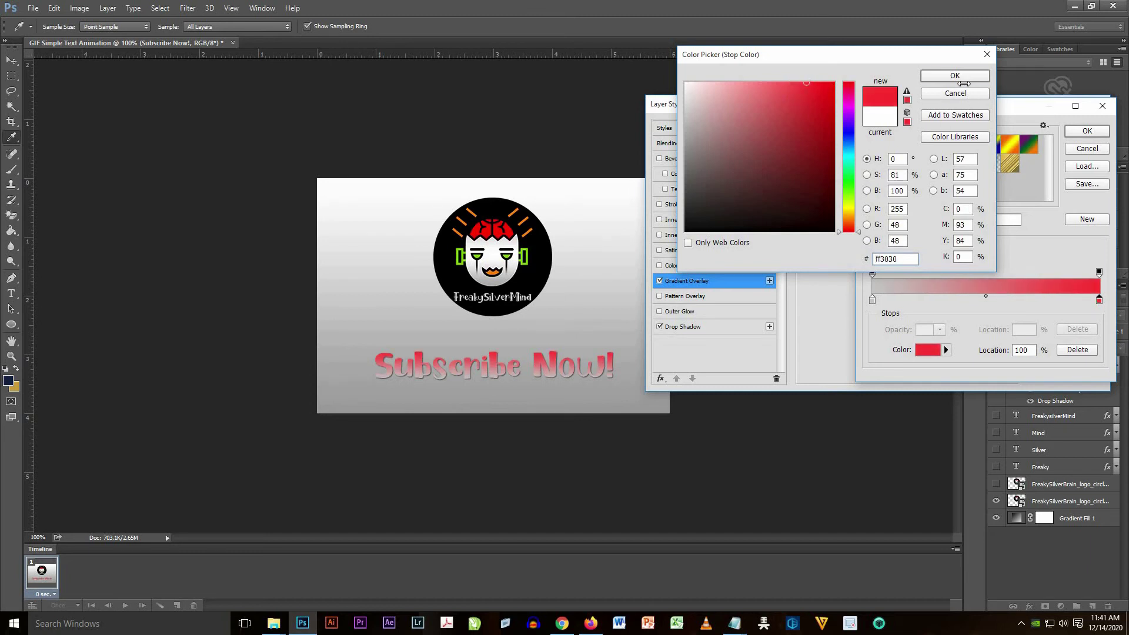
{"action": "left_click", "coordinate": [962, 79]}
Set the gradient's start stop at 0% to red ff0000, then accept the gradient and the layer style
{"action": "left_click", "coordinate": [873, 300]}
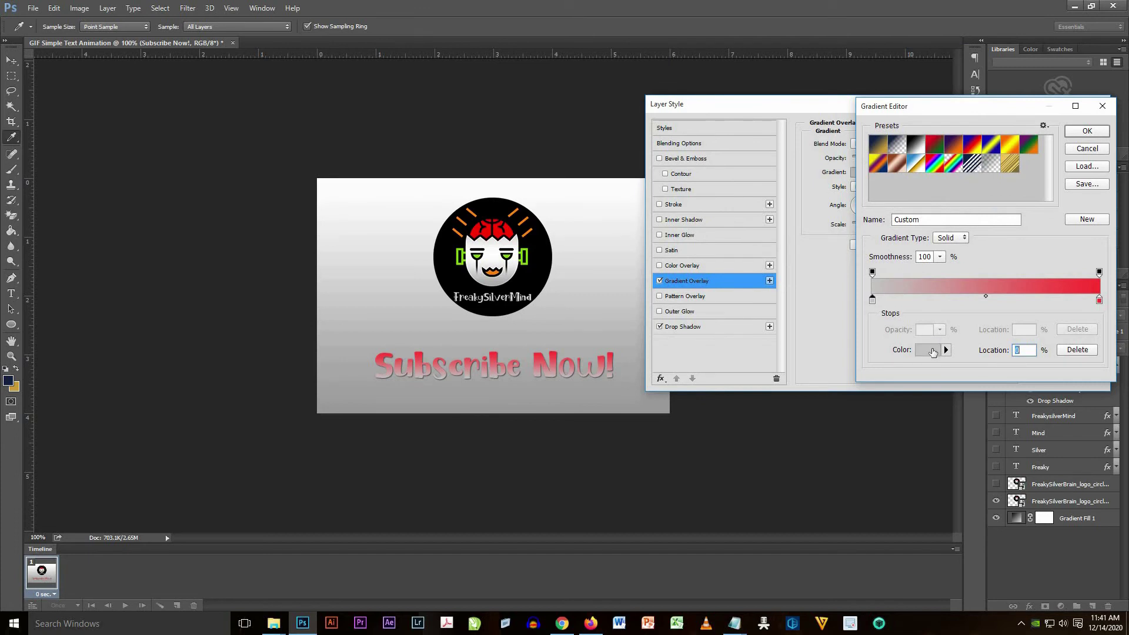
{"action": "left_click", "coordinate": [932, 351]}
{"action": "type", "text": "ff0000"}
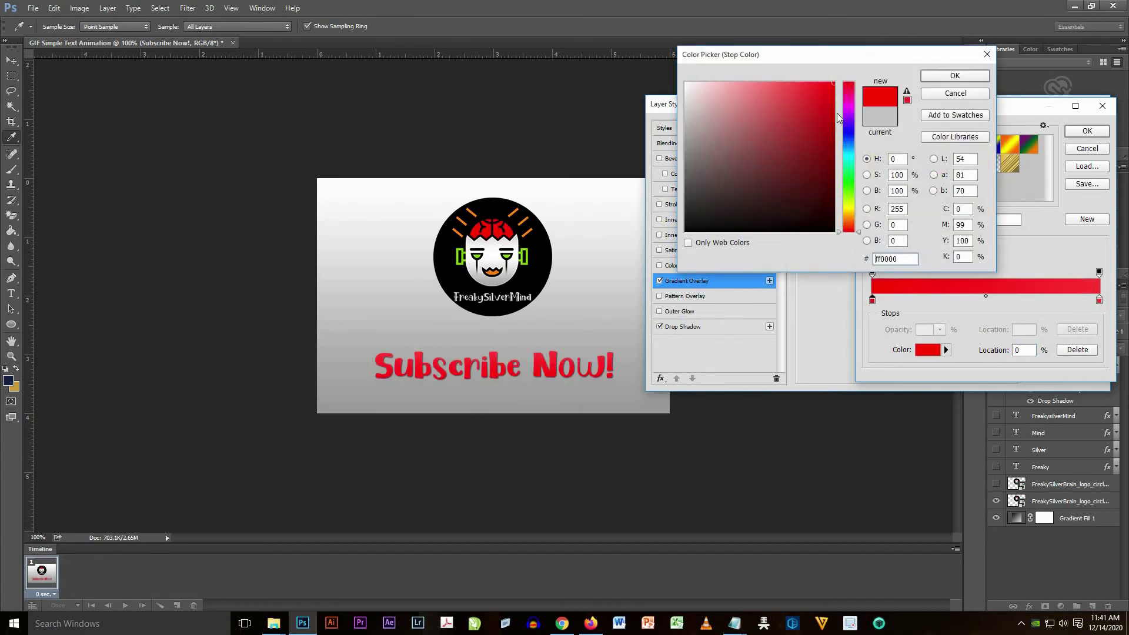
{"action": "left_click", "coordinate": [952, 76]}
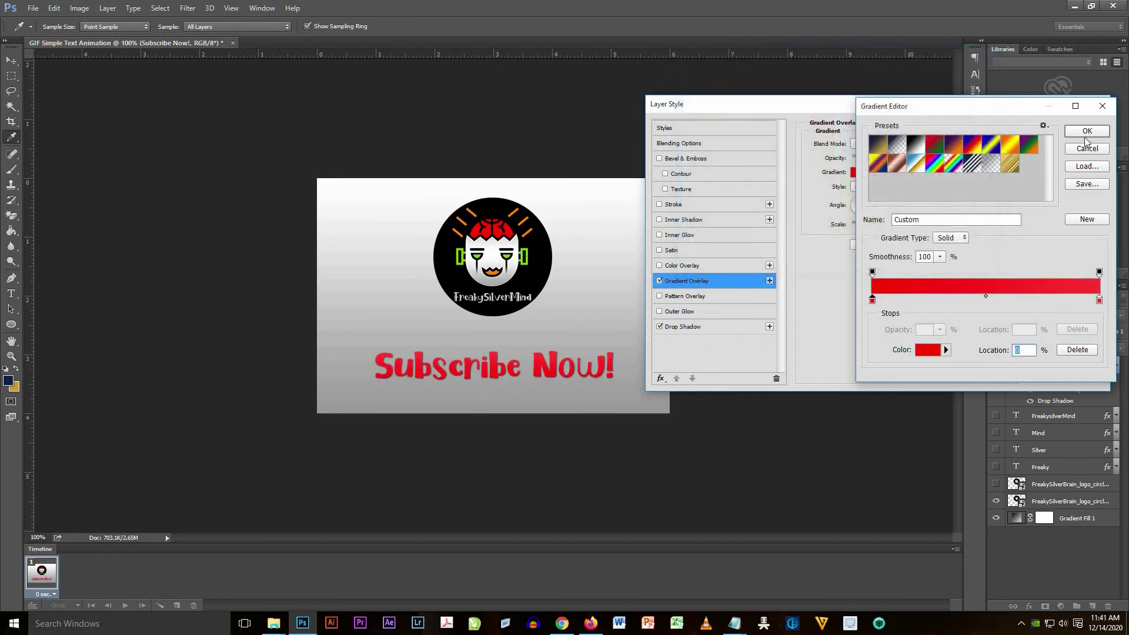
{"action": "left_click", "coordinate": [1075, 132]}
{"action": "left_click", "coordinate": [1064, 129]}
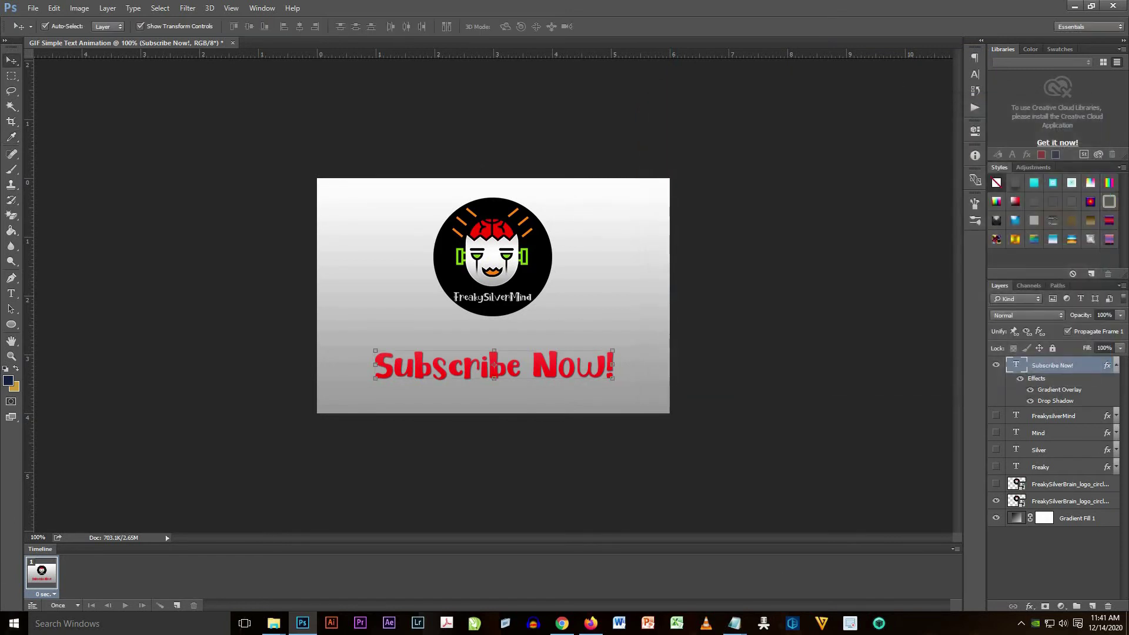
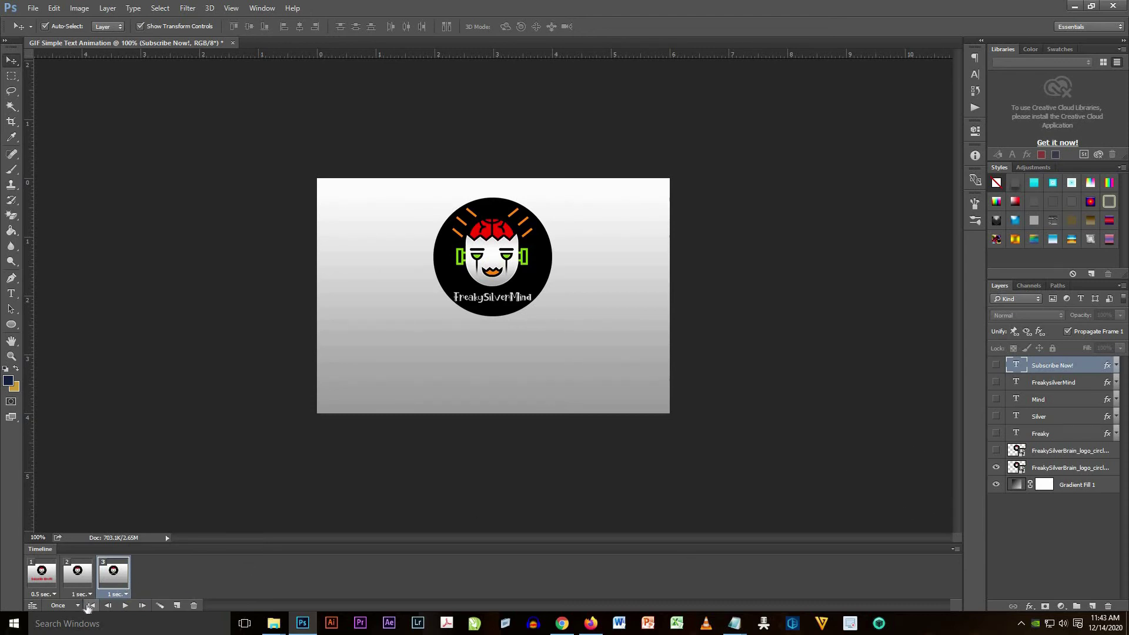
In frame 3, hide the smaller logo layer and show the larger logo layer instead
{"action": "left_click", "coordinate": [995, 467]}
{"action": "left_click", "coordinate": [996, 450]}
{"action": "left_click", "coordinate": [1056, 452]}
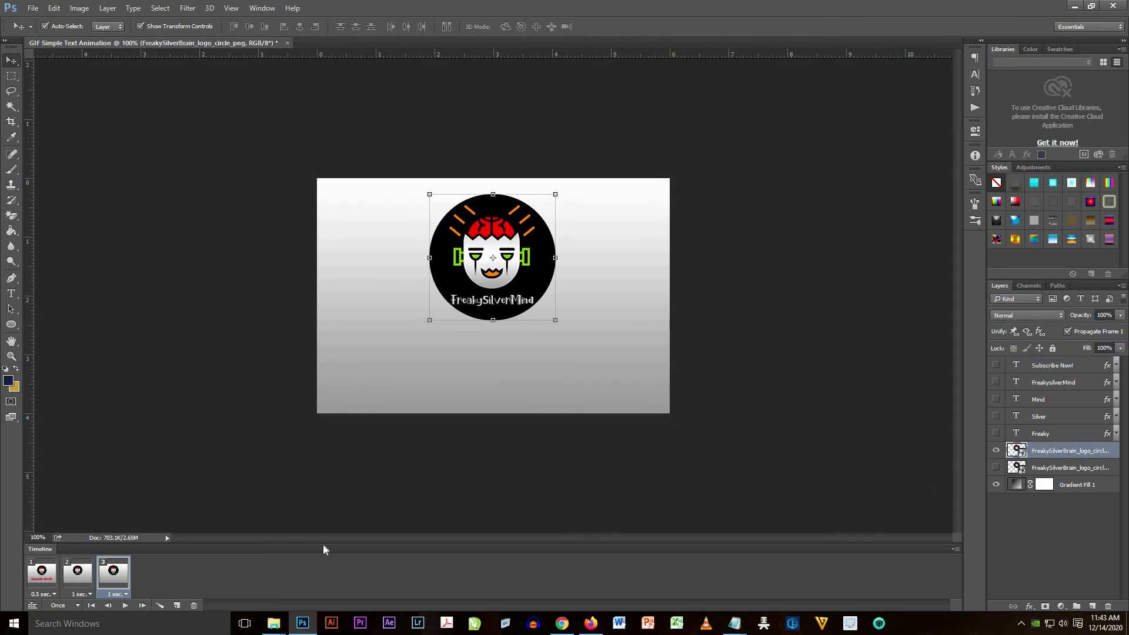
{"action": "left_click", "coordinate": [71, 607]}
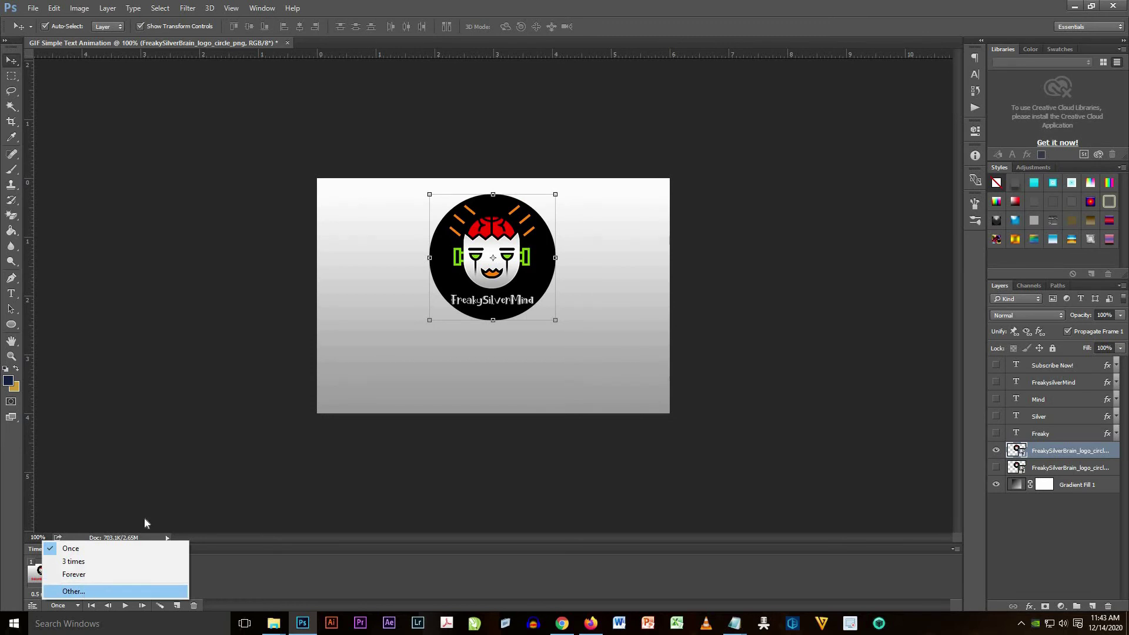
{"action": "left_click", "coordinate": [74, 591]}
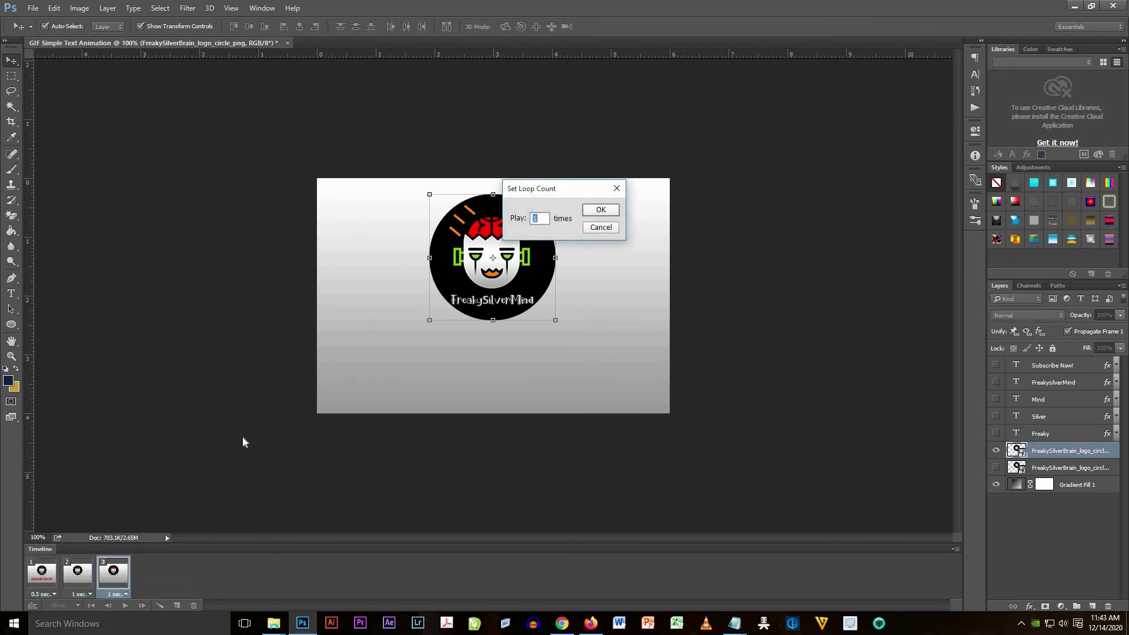
{"action": "left_click", "coordinate": [605, 218]}
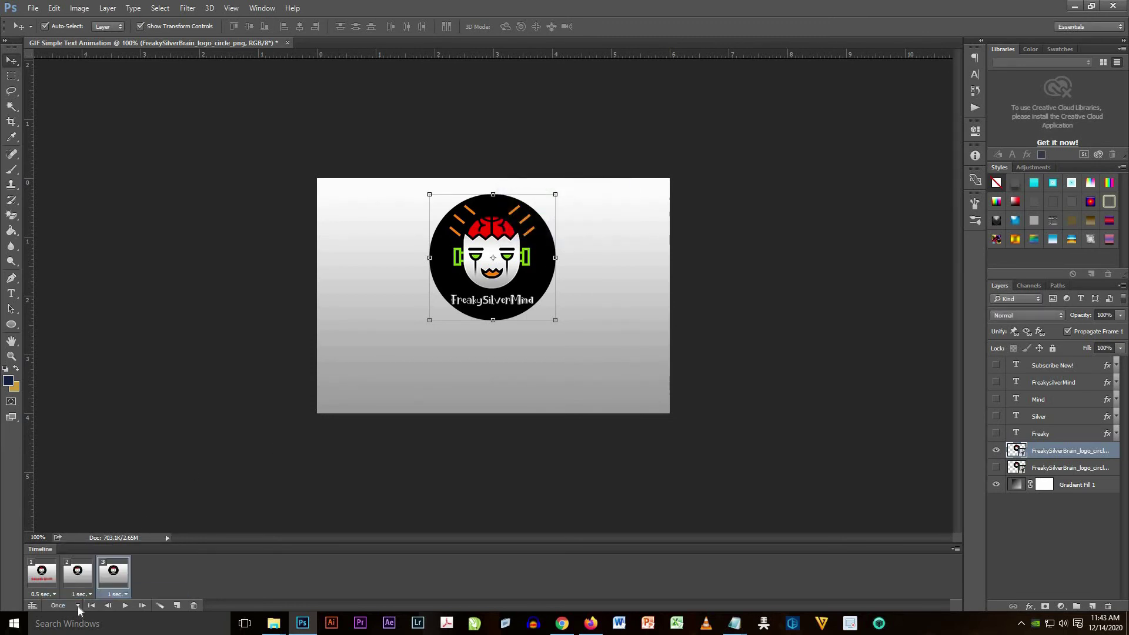
Set the delay of frame 3 to 1.0 second
{"action": "left_click", "coordinate": [121, 594]}
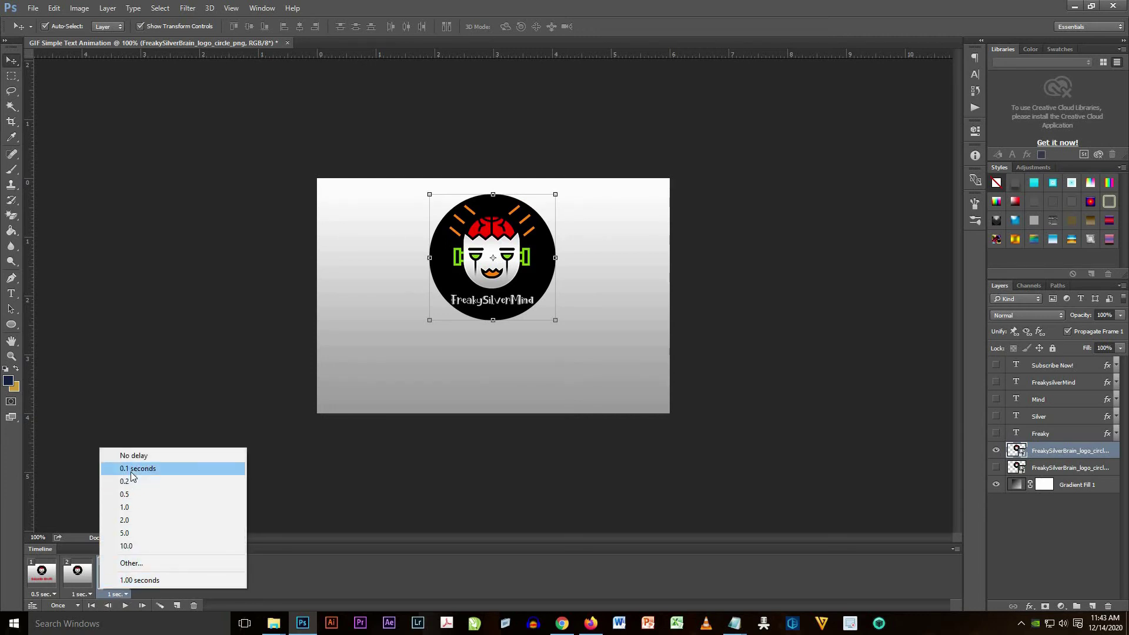
{"action": "left_click", "coordinate": [136, 507]}
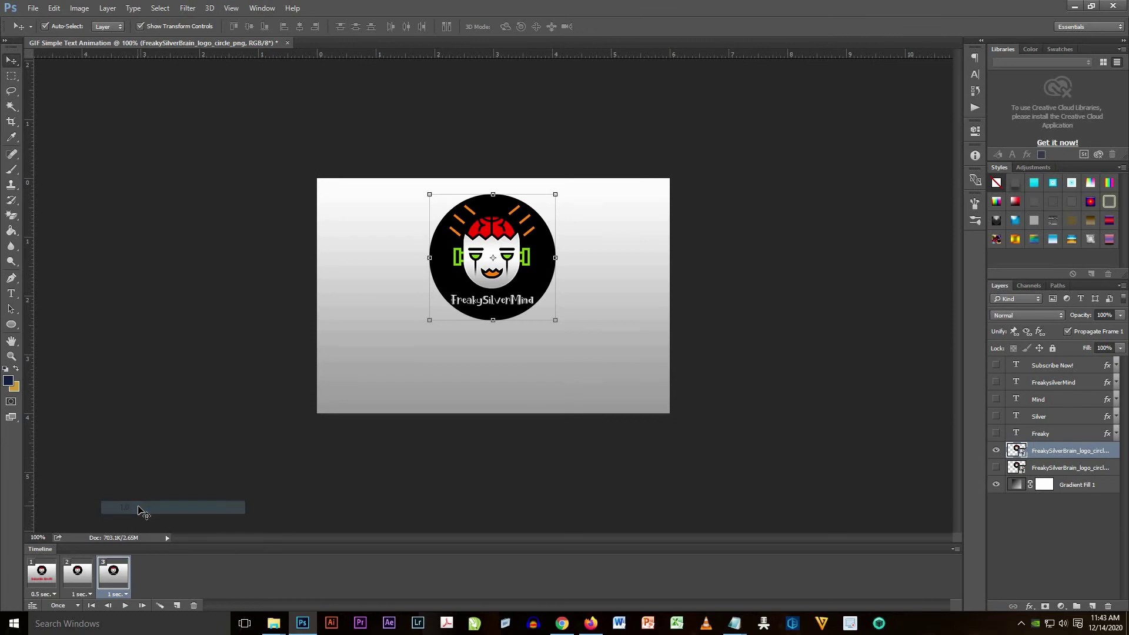
Check the looping options and play the animation from the first frame to preview it
{"action": "left_click", "coordinate": [38, 578]}
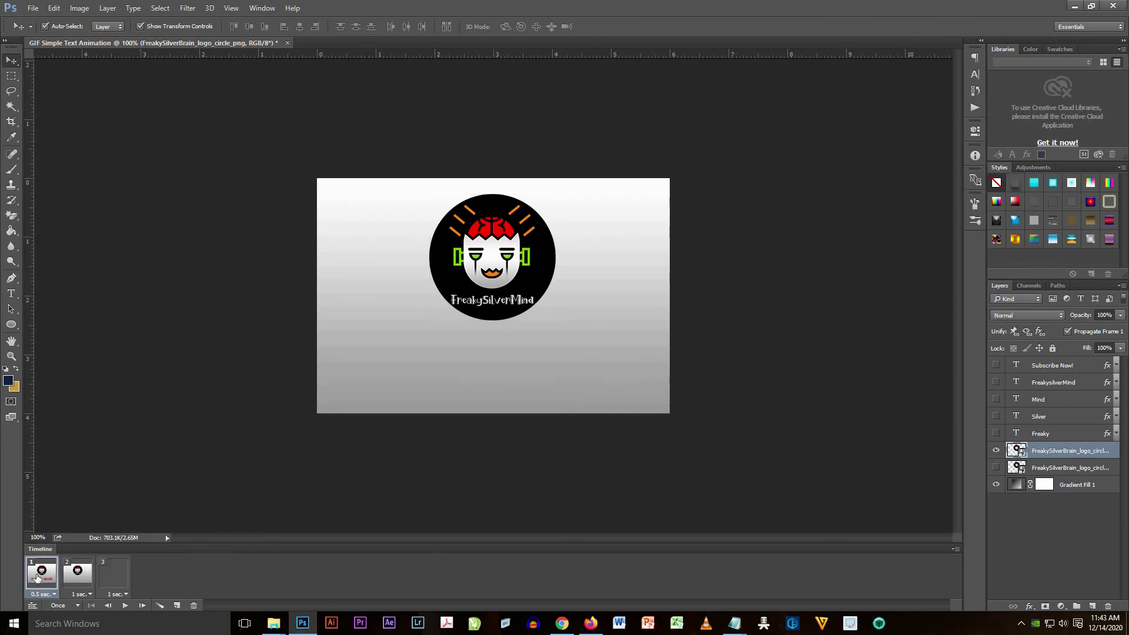
{"action": "left_click", "coordinate": [66, 605]}
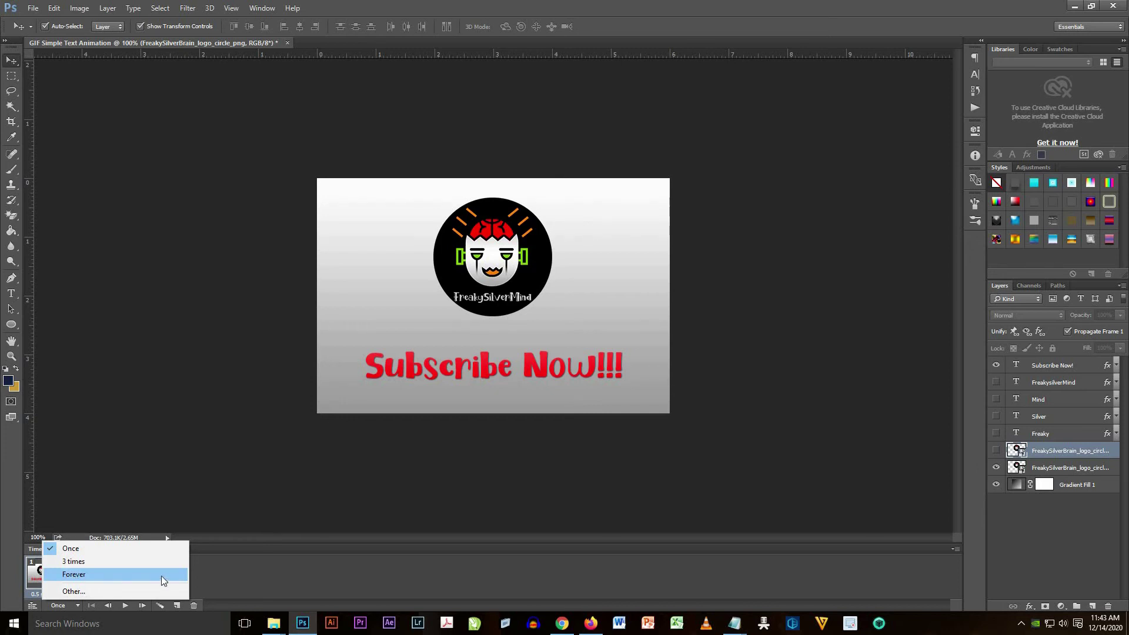
{"action": "left_click", "coordinate": [205, 577]}
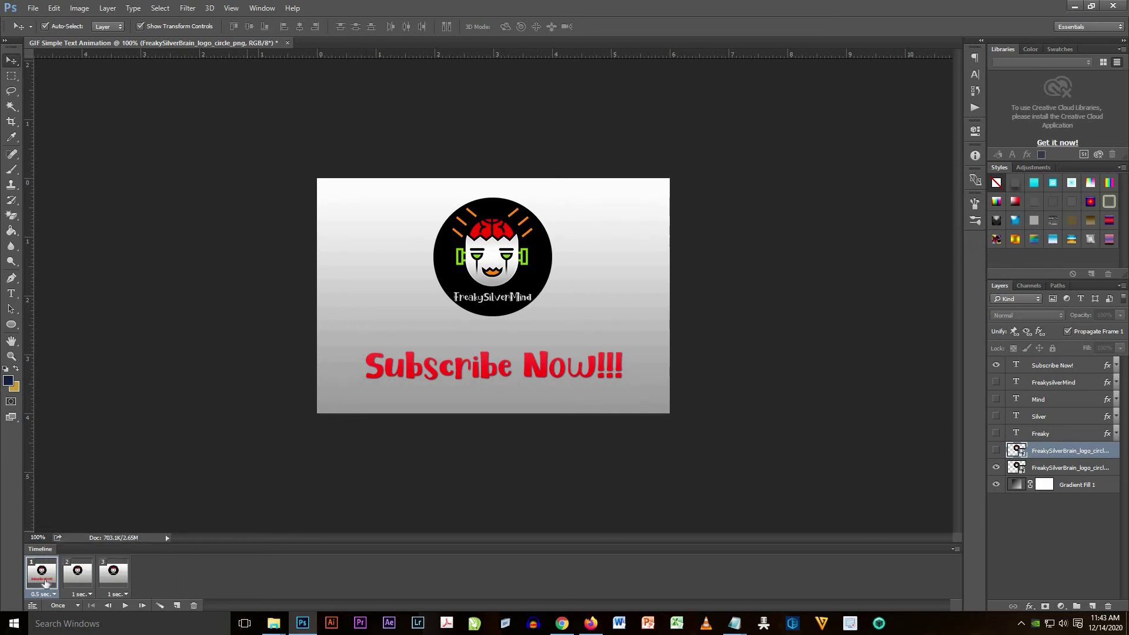
{"action": "left_click", "coordinate": [126, 607]}
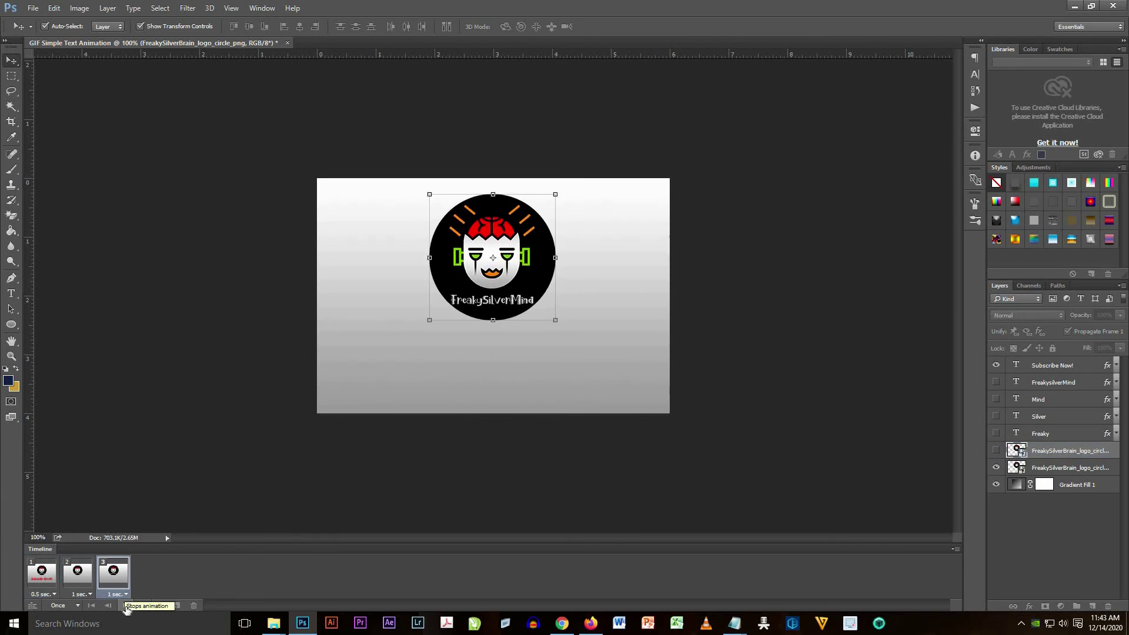
In frame 1, hide the Subscribe Now! text and the smaller logo, leaving only the gradient background
{"action": "left_click", "coordinate": [42, 578]}
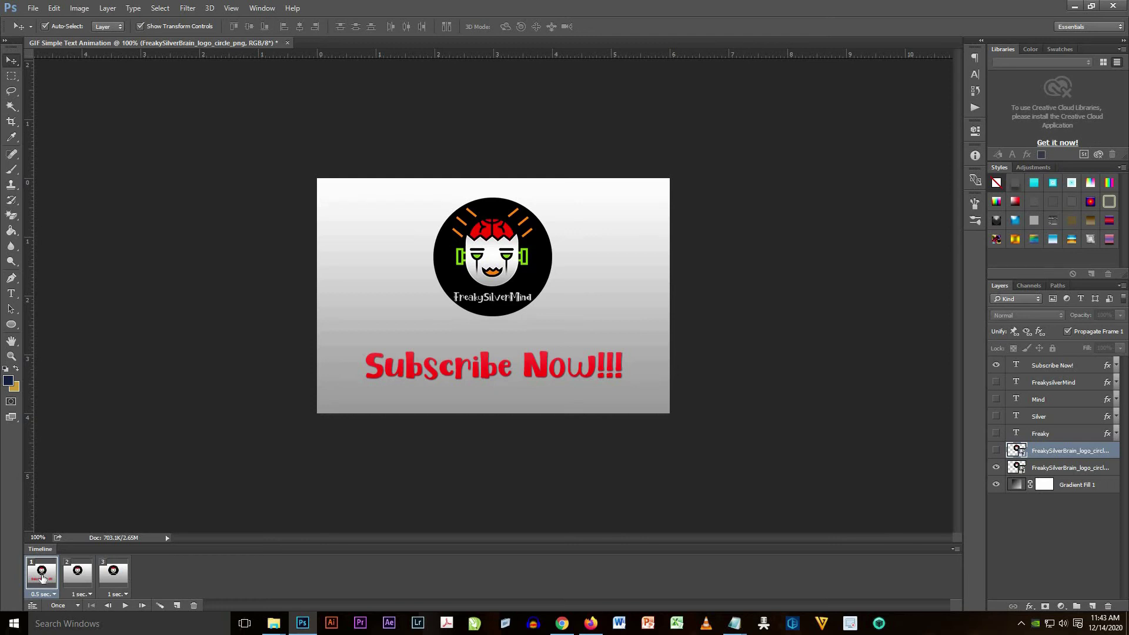
{"action": "left_click", "coordinate": [995, 365]}
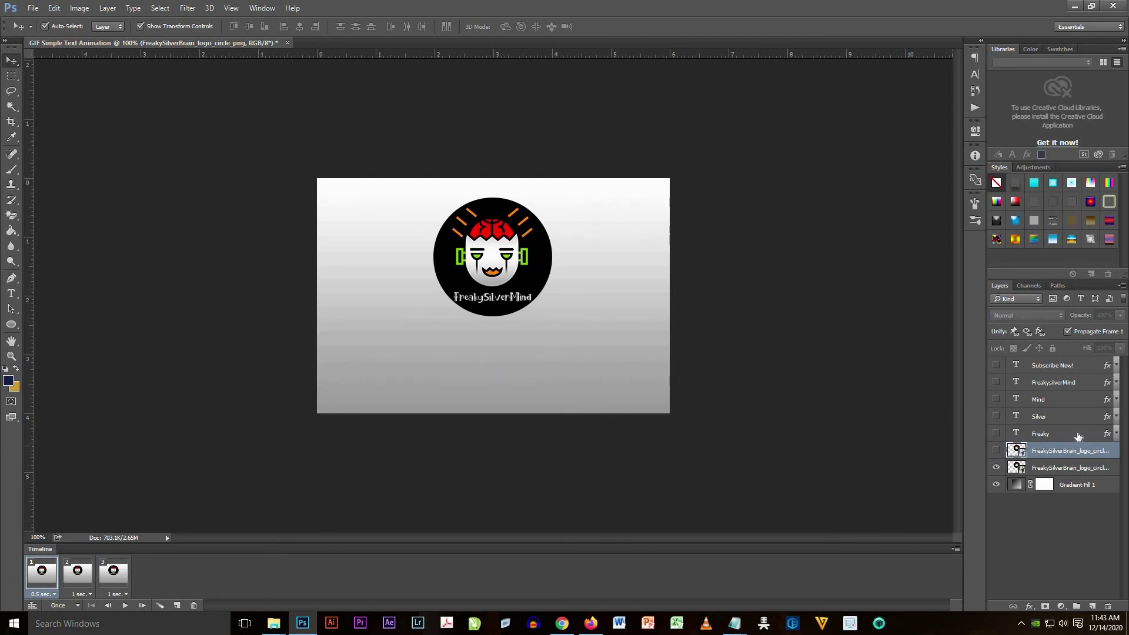
{"action": "left_click", "coordinate": [1024, 468]}
{"action": "left_click", "coordinate": [995, 468]}
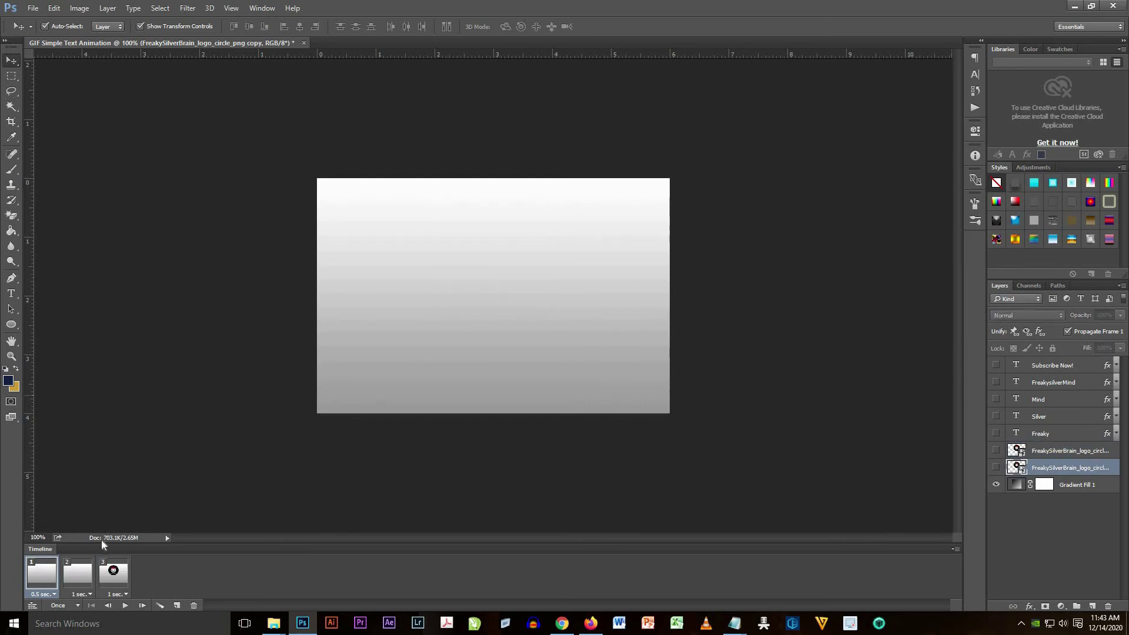
Show the smaller logo in frame 2 and the Freaky text in frame 3
{"action": "left_click", "coordinate": [75, 580]}
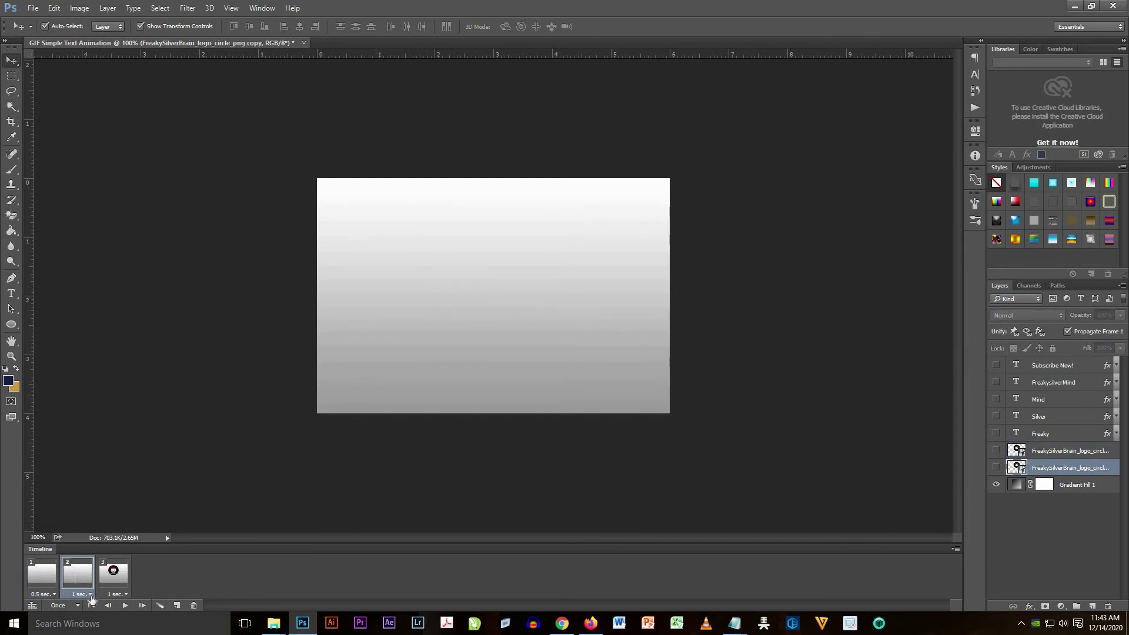
{"action": "left_click", "coordinate": [996, 467]}
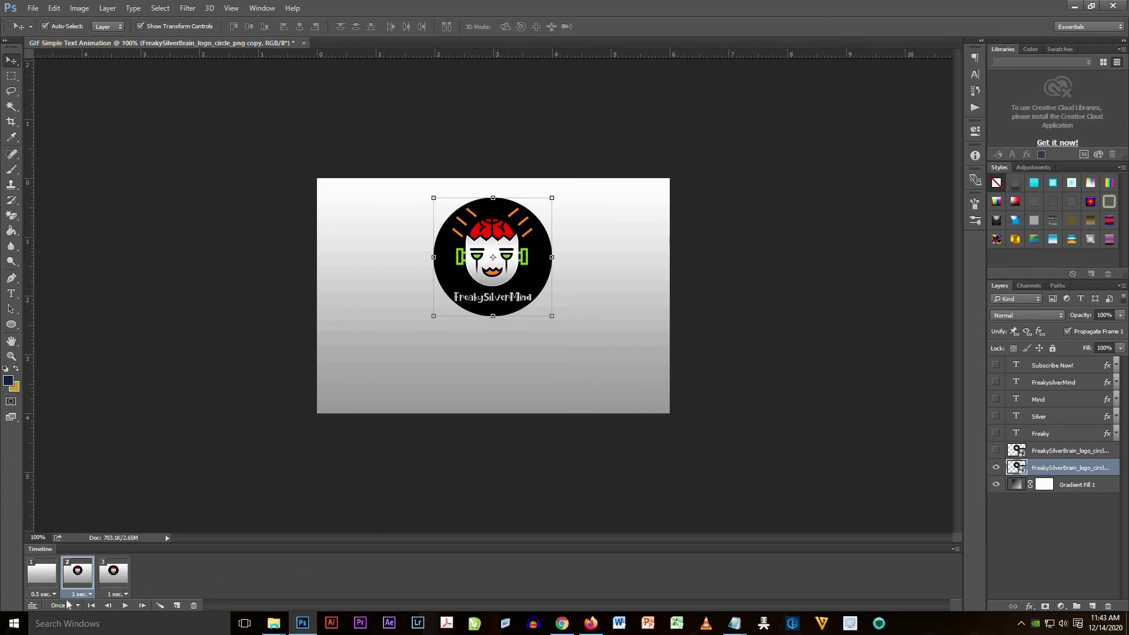
{"action": "left_click", "coordinate": [114, 581]}
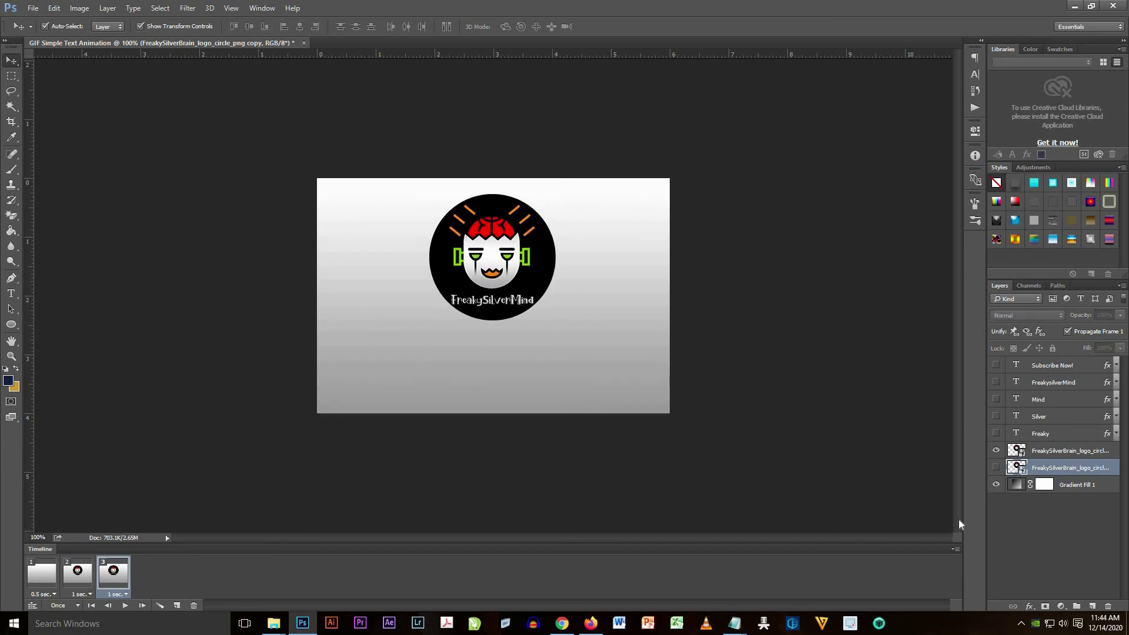
{"action": "left_click", "coordinate": [996, 434]}
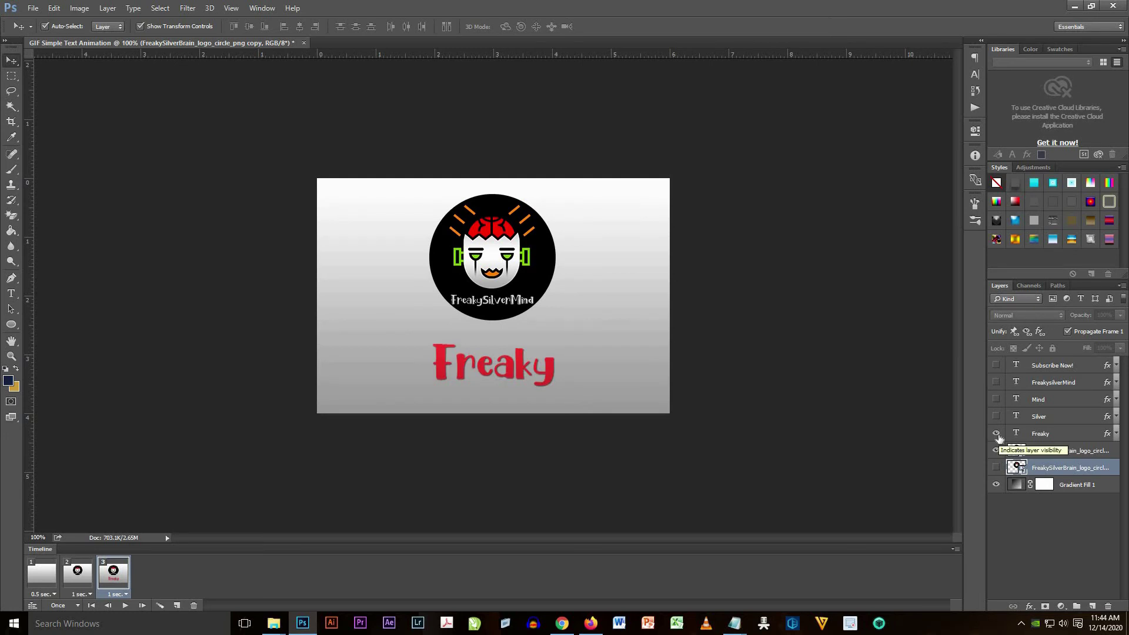
Duplicate frame 2 and move the copy to the end of the timeline as frame 4
{"action": "left_click", "coordinate": [85, 578]}
{"action": "left_click", "coordinate": [79, 575]}
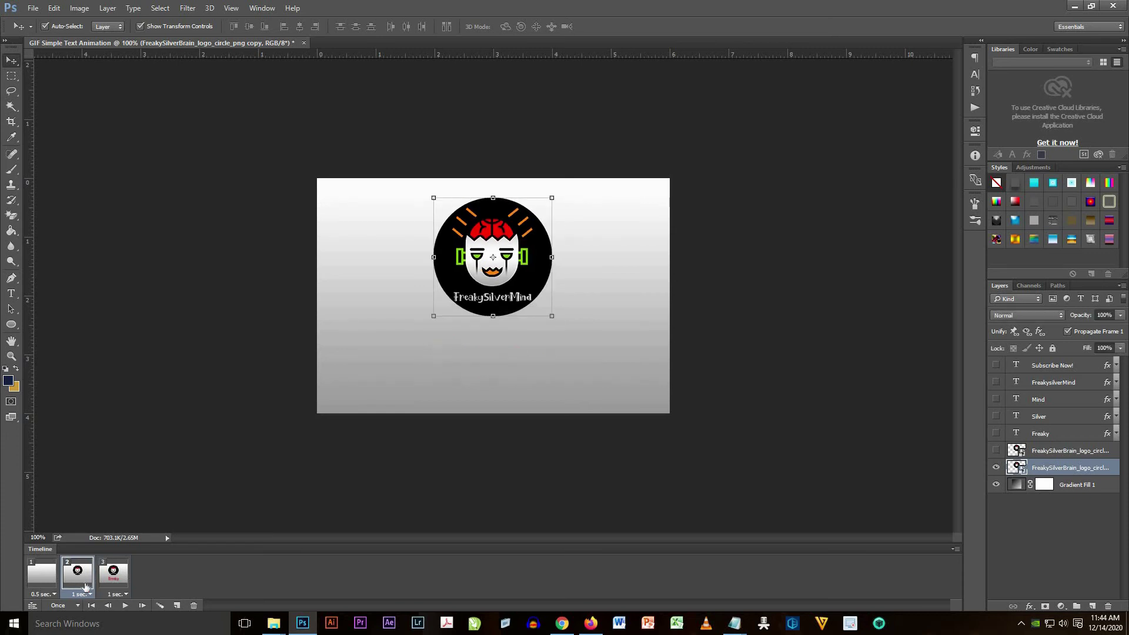
{"action": "right_click", "coordinate": [86, 586]}
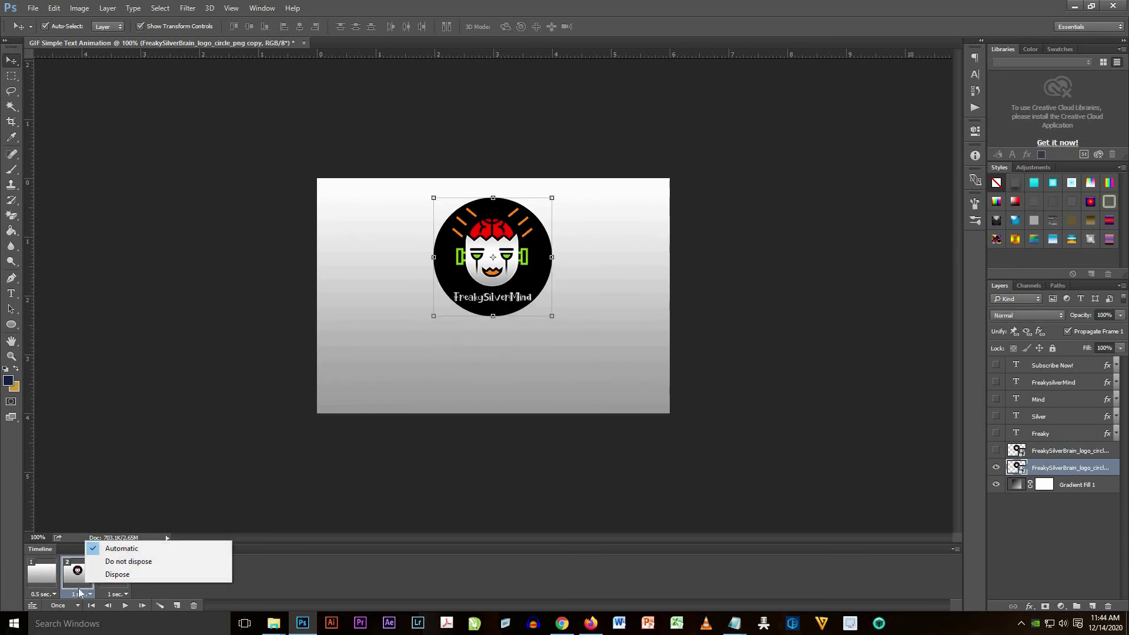
{"action": "left_click", "coordinate": [68, 582]}
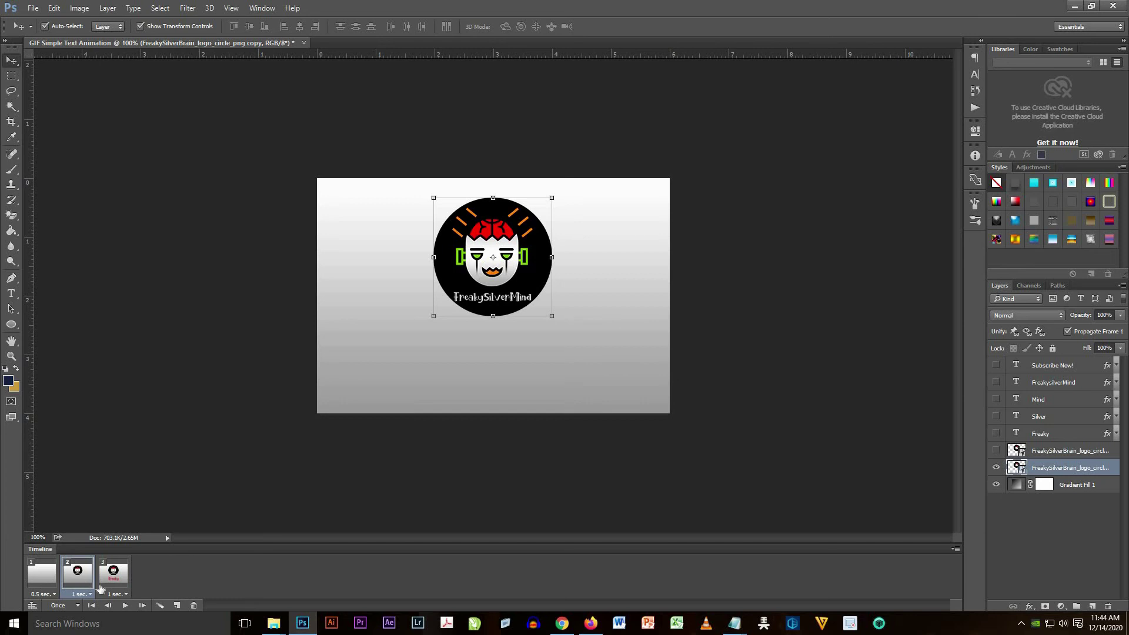
{"action": "left_click", "coordinate": [177, 605]}
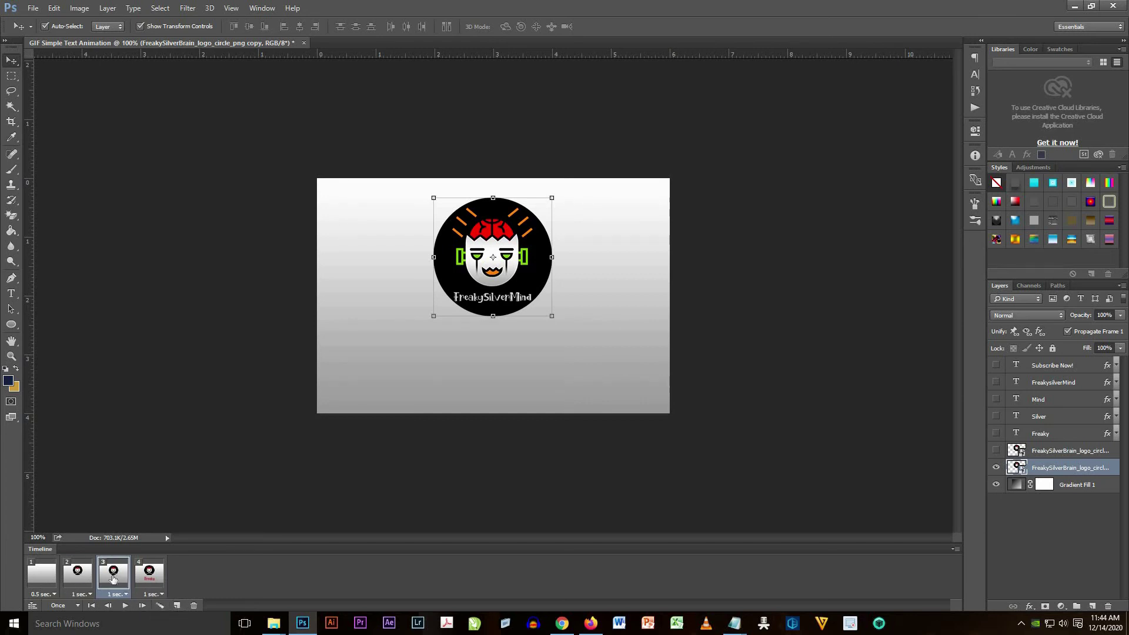
{"action": "left_click_drag", "start_coordinate": [163, 575], "coordinate": [187, 577]}
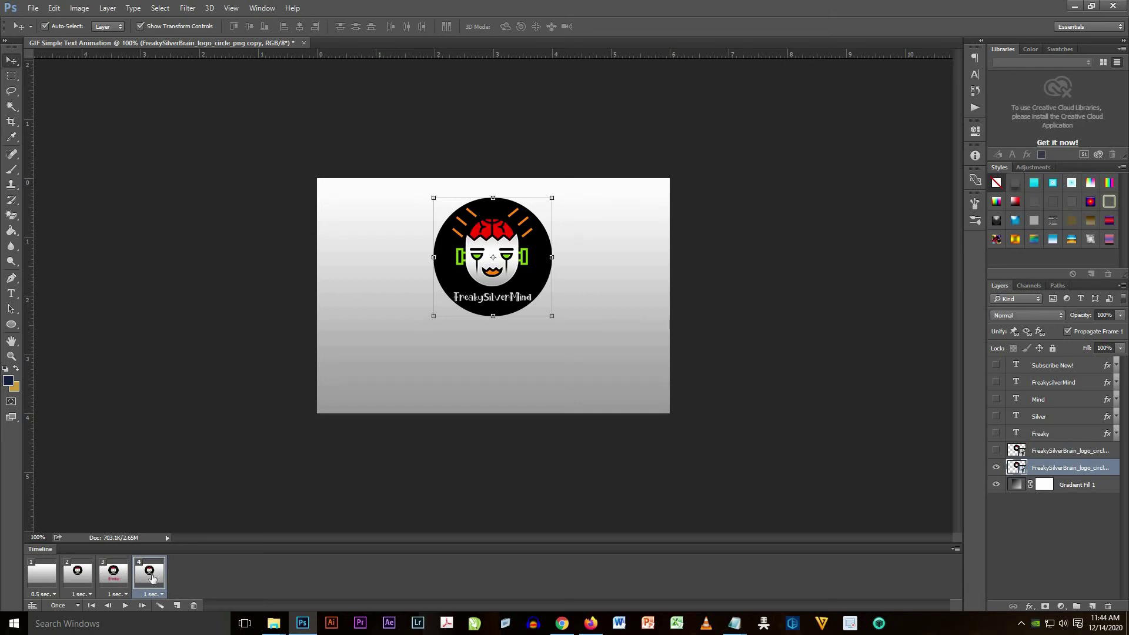
Step through frames 2 to 4 and show the Silver text in frame 4
{"action": "left_click", "coordinate": [116, 582]}
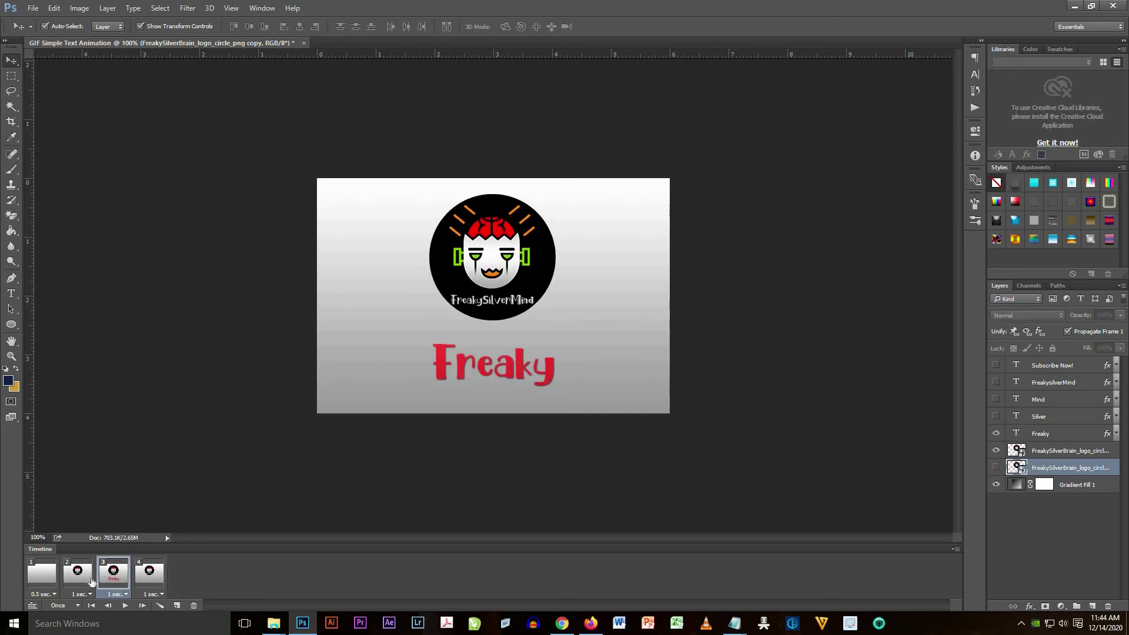
{"action": "left_click", "coordinate": [82, 581]}
{"action": "left_click", "coordinate": [115, 581]}
{"action": "left_click", "coordinate": [163, 581]}
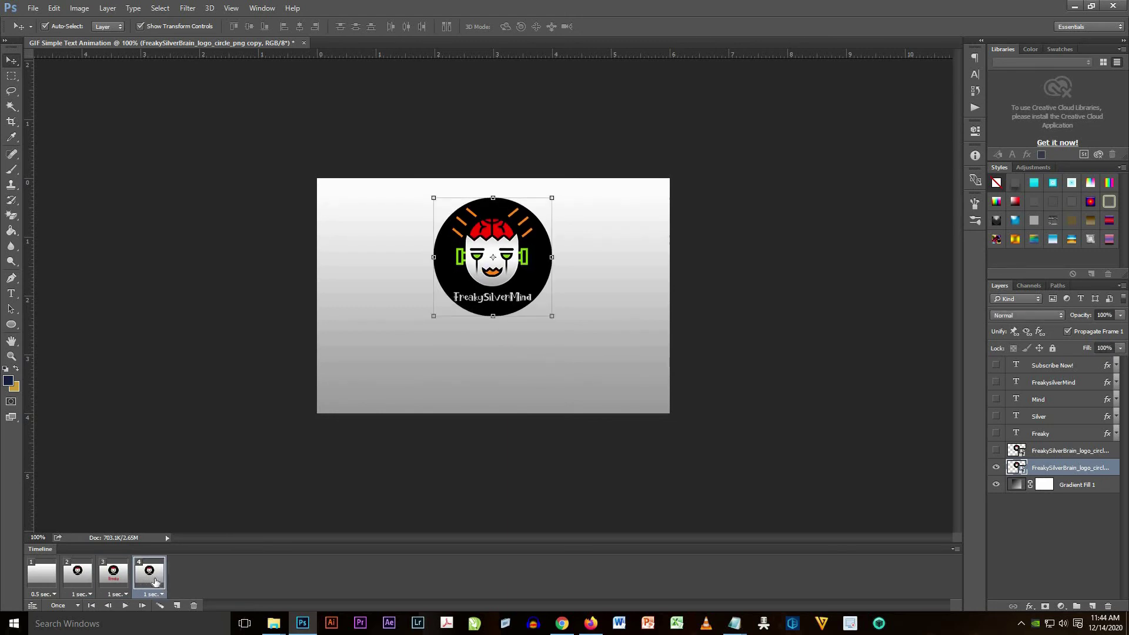
{"action": "left_click", "coordinate": [996, 416]}
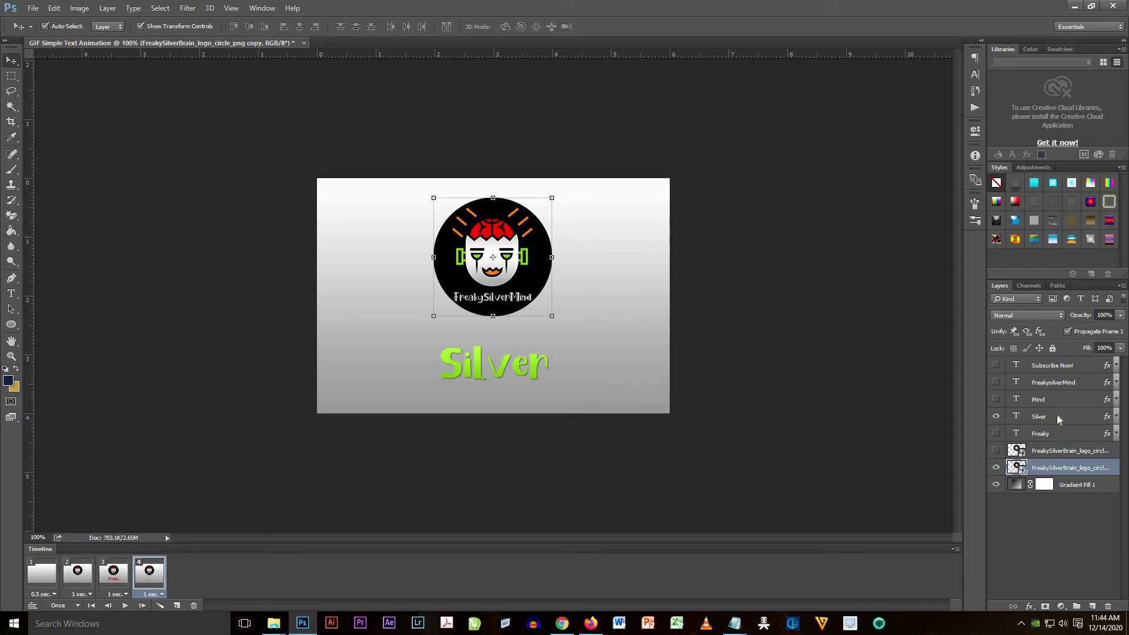
{"action": "left_click", "coordinate": [1056, 415]}
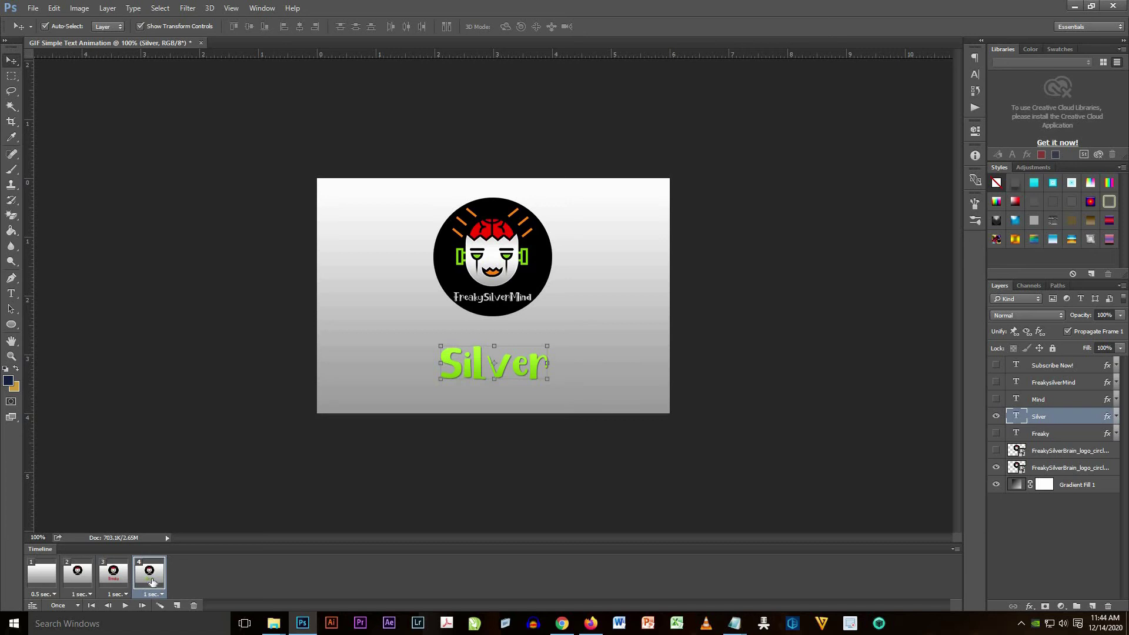
Duplicate frame 4 as frame 5 and switch the copy from the smaller logo to the larger one
{"action": "left_click", "coordinate": [175, 605]}
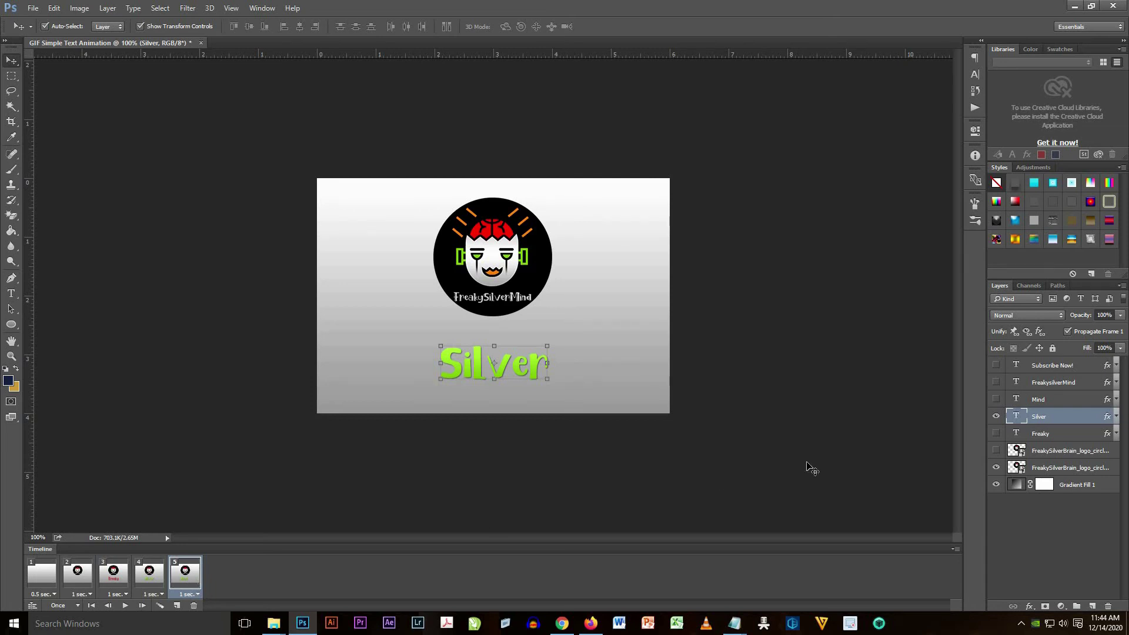
{"action": "left_click", "coordinate": [995, 467]}
{"action": "left_click", "coordinate": [996, 450]}
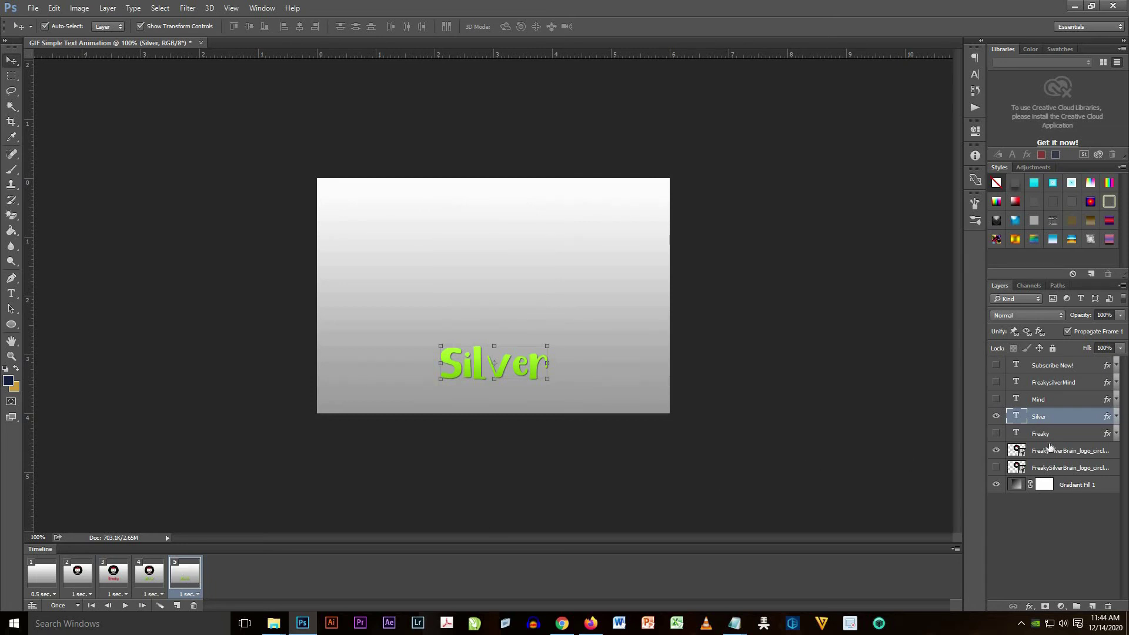
{"action": "left_click", "coordinate": [1052, 451]}
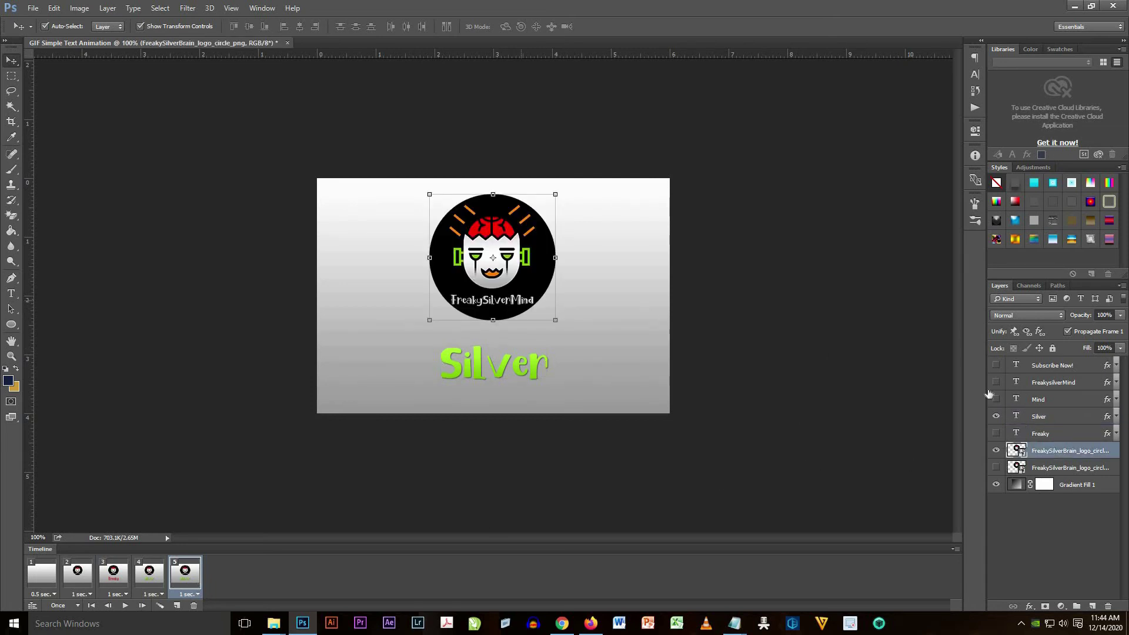
In frame 5, hide the Silver text and show the Mind text in its place
{"action": "left_click", "coordinate": [995, 416]}
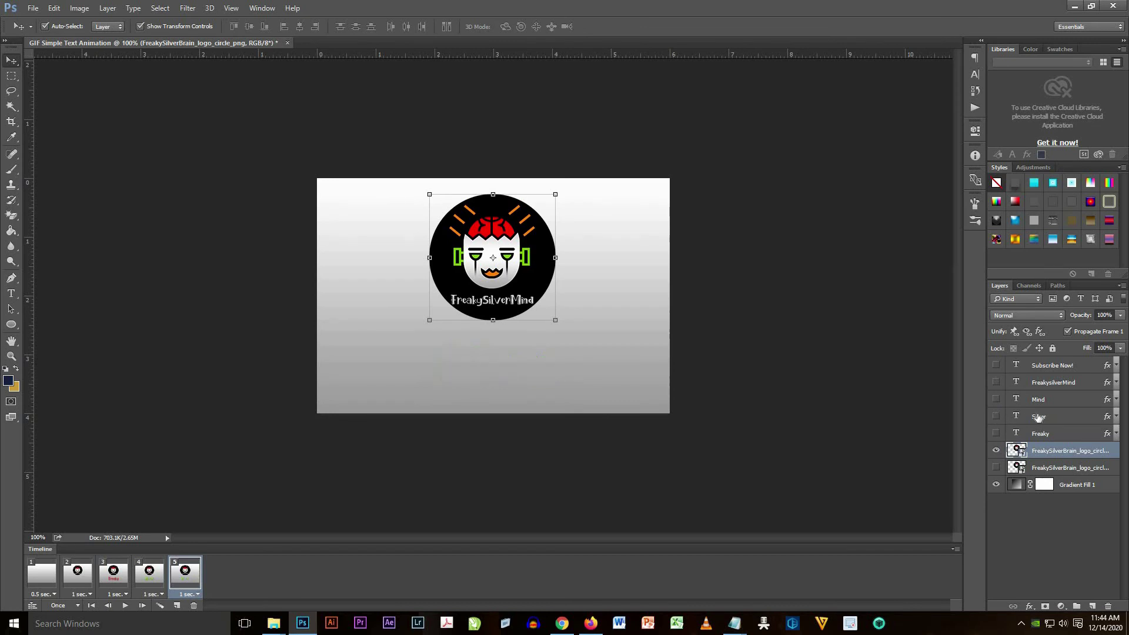
{"action": "left_click", "coordinate": [1026, 417]}
{"action": "left_click", "coordinate": [996, 399]}
{"action": "left_click", "coordinate": [509, 365]}
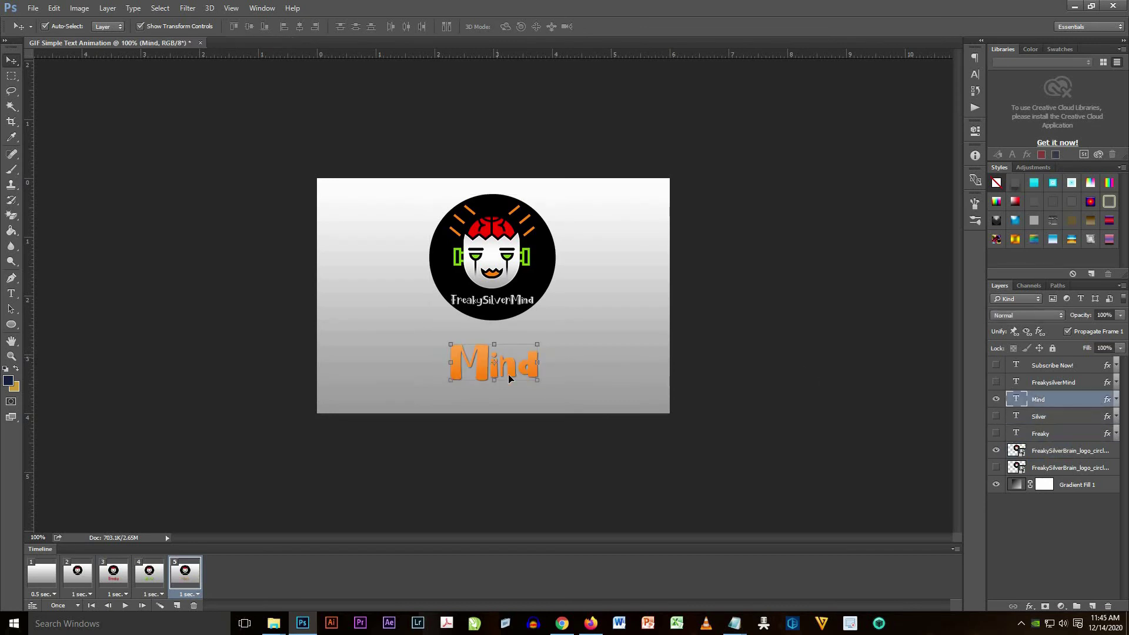
Turn off the transform controls and duplicate frame 5 as frame 6
{"action": "left_click", "coordinate": [139, 27]}
{"action": "left_click", "coordinate": [175, 607]}
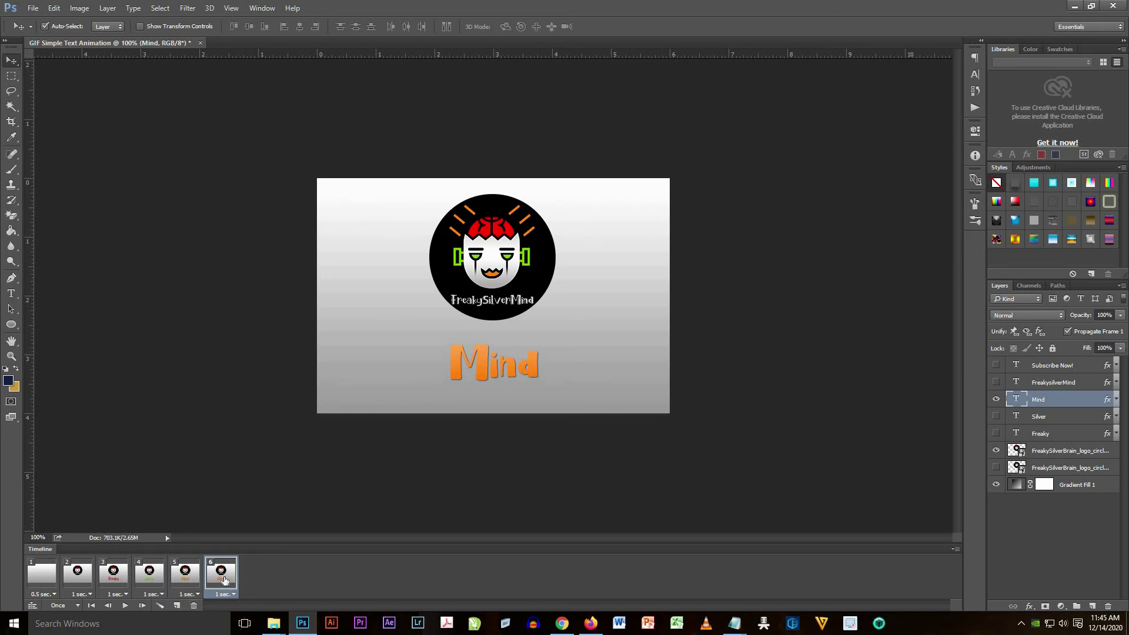
{"action": "left_click", "coordinate": [193, 579]}
{"action": "left_click", "coordinate": [223, 580]}
In frame 6, switch to the smaller logo and show the FreakysilverMind text instead of Mind
{"action": "left_click", "coordinate": [996, 451]}
{"action": "left_click", "coordinate": [996, 468]}
{"action": "left_click", "coordinate": [1058, 467]}
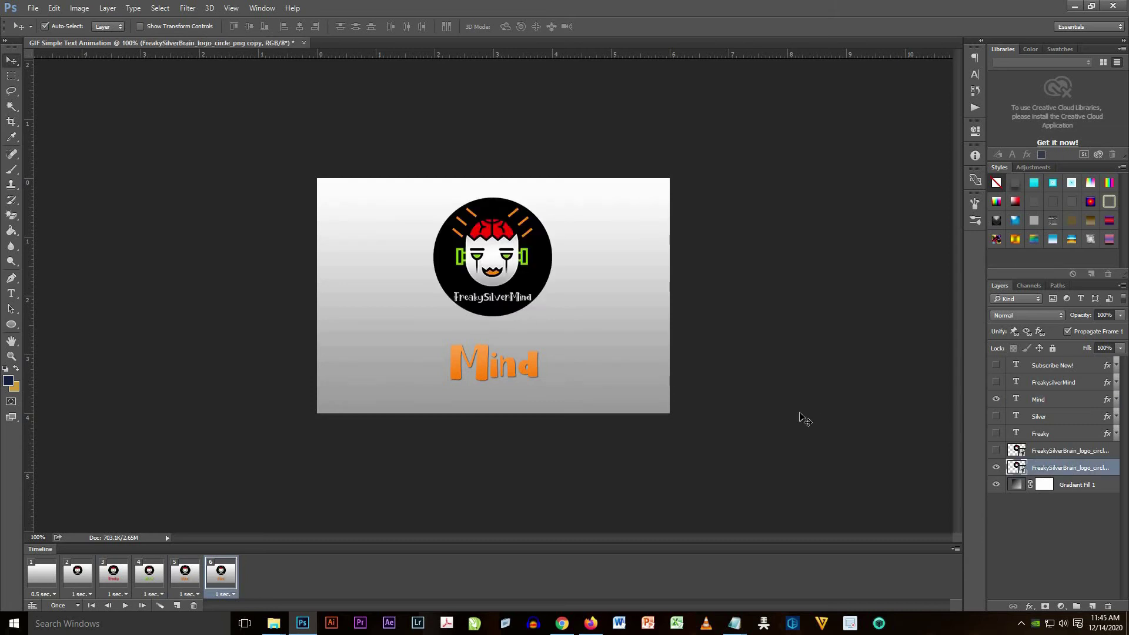
{"action": "left_click", "coordinate": [996, 399]}
{"action": "left_click", "coordinate": [996, 382]}
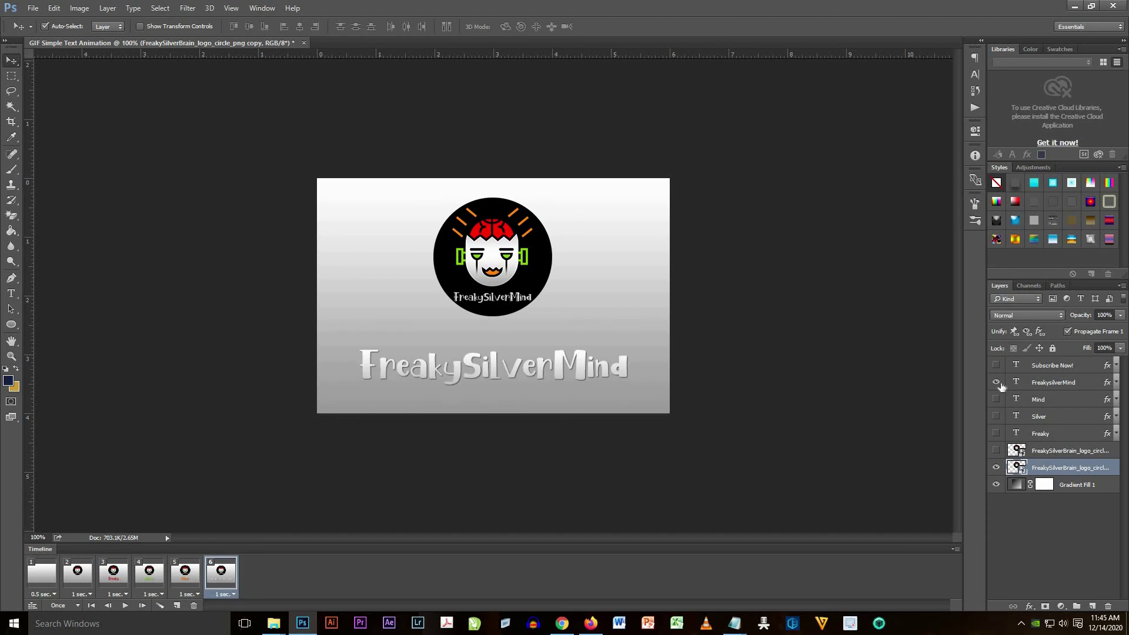
Set the delay of frame 6, the FreakysilverMind frame, to 3 seconds
{"action": "left_click", "coordinate": [1038, 389]}
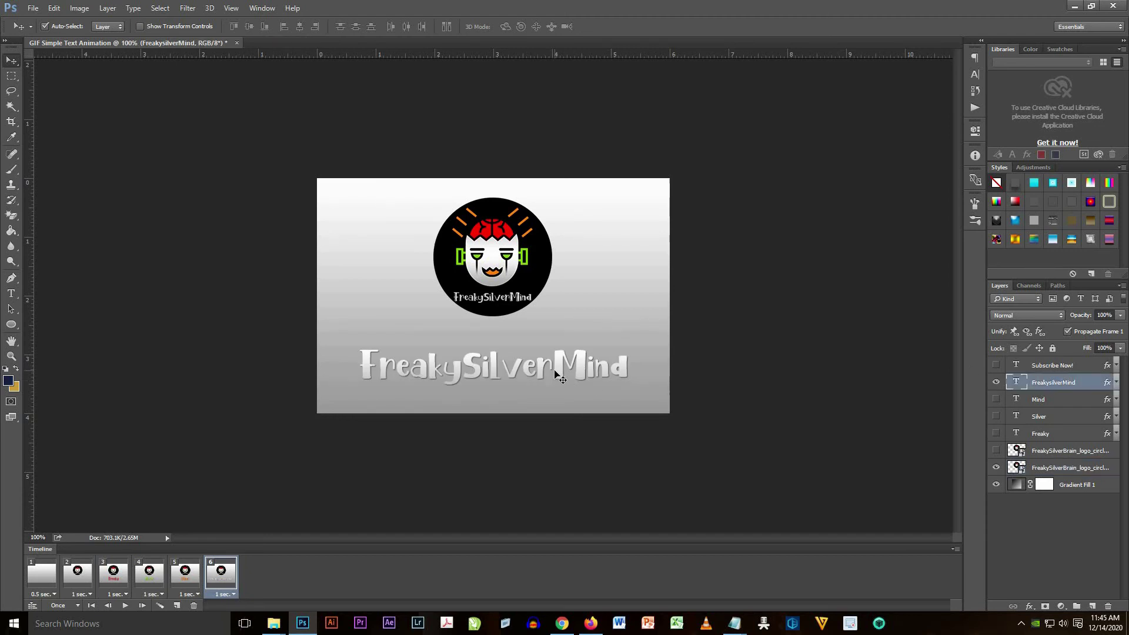
{"action": "left_click", "coordinate": [233, 595]}
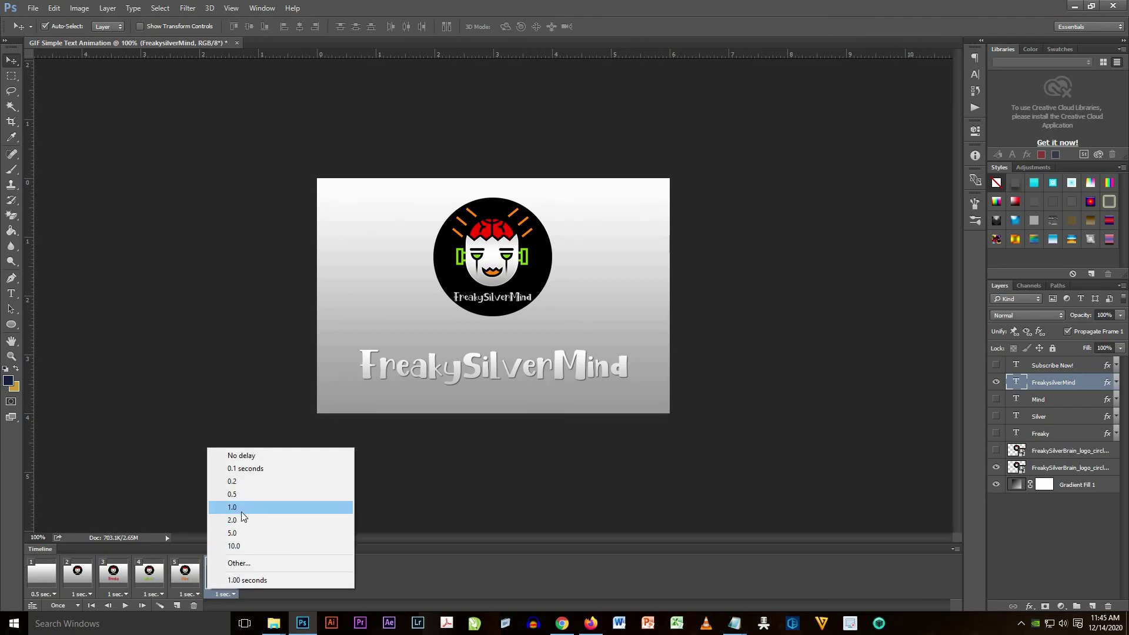
{"action": "left_click", "coordinate": [242, 563]}
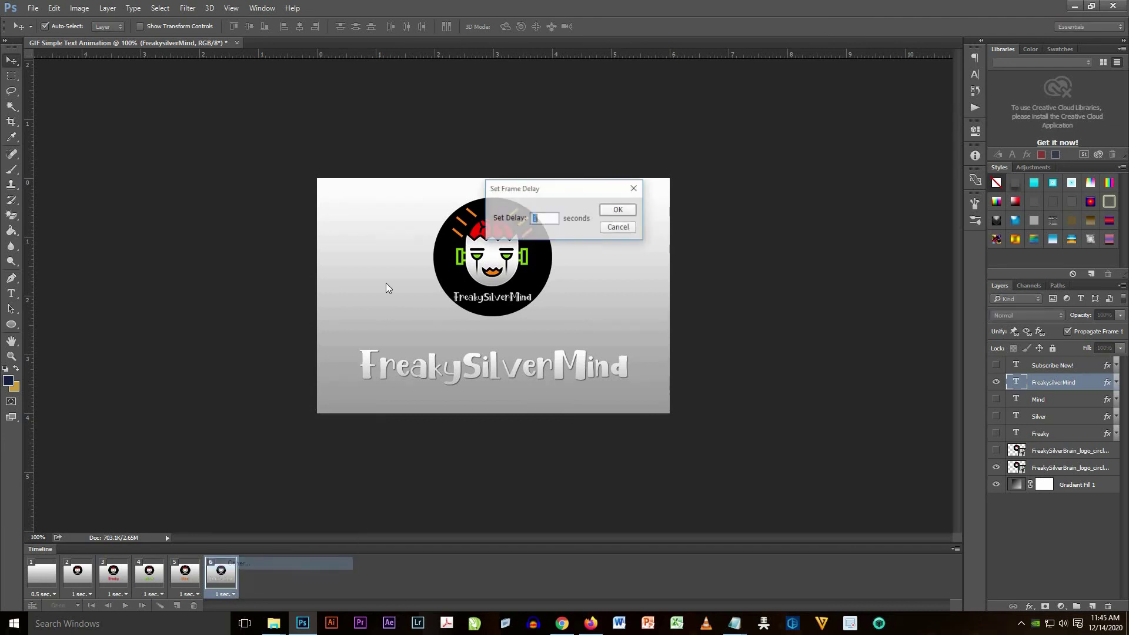
{"action": "type", "text": "3"}
{"action": "left_click", "coordinate": [618, 210]}
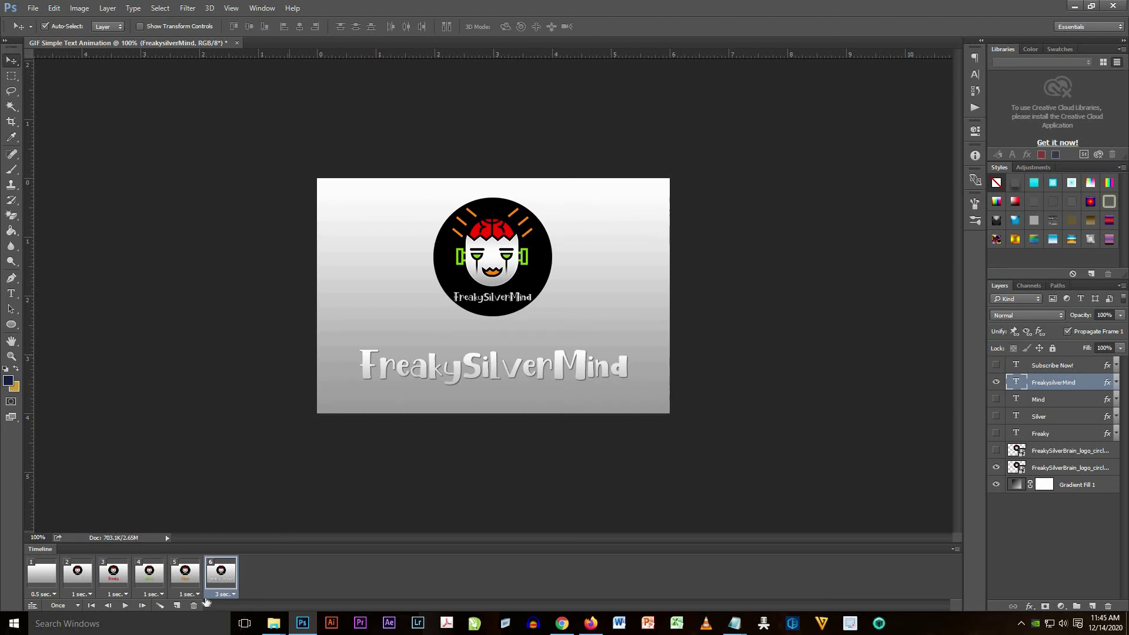
Duplicate frame 6 as frame 7 and switch the copy from the smaller logo to the larger one
{"action": "left_click", "coordinate": [178, 606]}
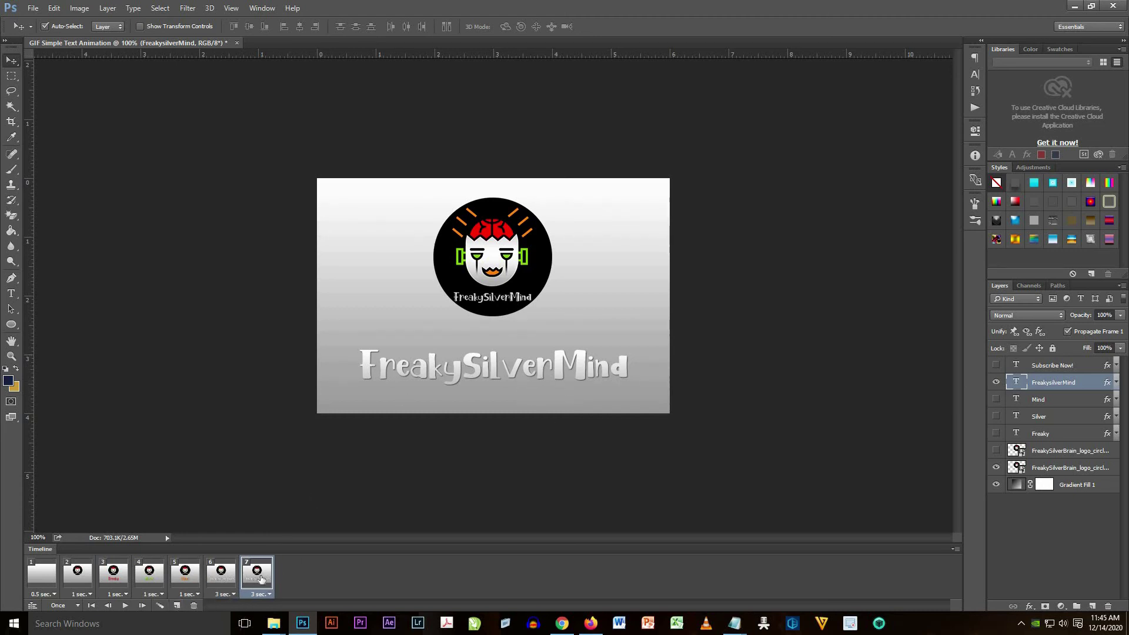
{"action": "left_click", "coordinate": [995, 468]}
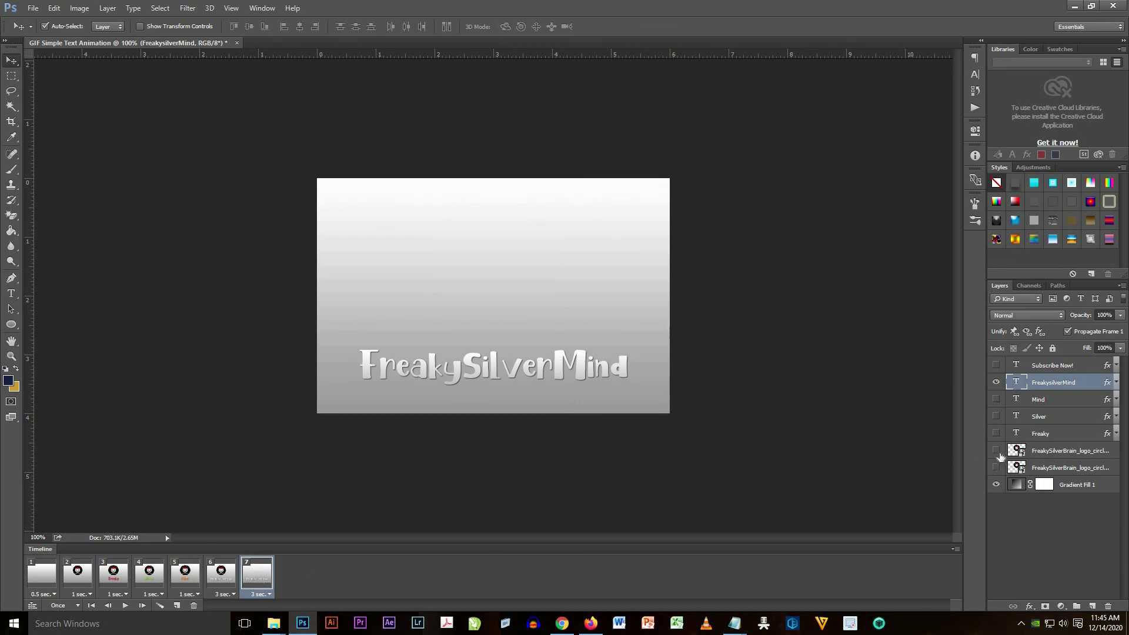
{"action": "left_click", "coordinate": [995, 450]}
{"action": "left_click", "coordinate": [1025, 454]}
In frame 7, hide the FreakysilverMind text and show the Subscribe Now! text in its place
{"action": "left_click", "coordinate": [996, 382]}
{"action": "left_click", "coordinate": [996, 365]}
{"action": "left_click", "coordinate": [1027, 366]}
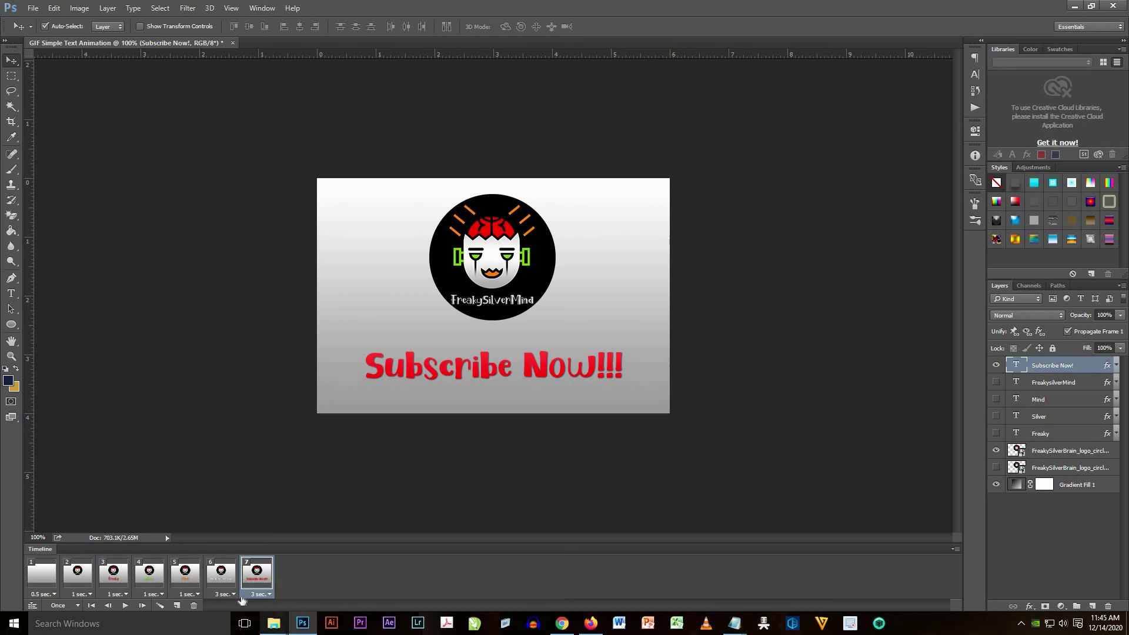
Review the frames one by one back to frame 1 and play the animation from there
{"action": "left_click", "coordinate": [214, 576]}
{"action": "left_click", "coordinate": [171, 580]}
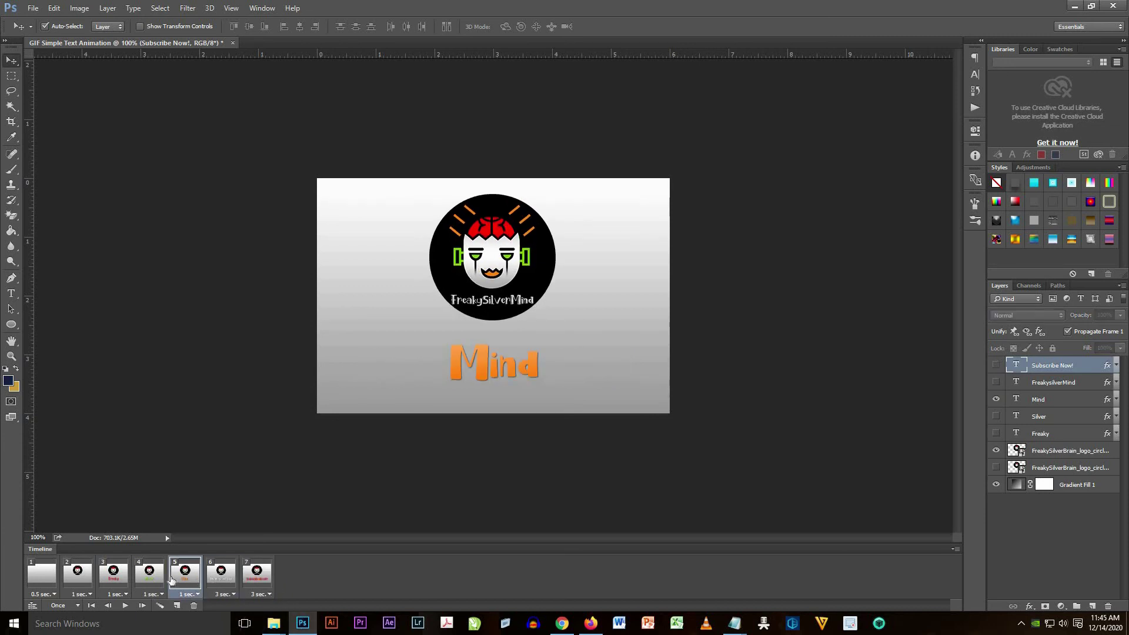
{"action": "left_click", "coordinate": [150, 576]}
{"action": "left_click", "coordinate": [113, 576]}
{"action": "left_click", "coordinate": [70, 575]}
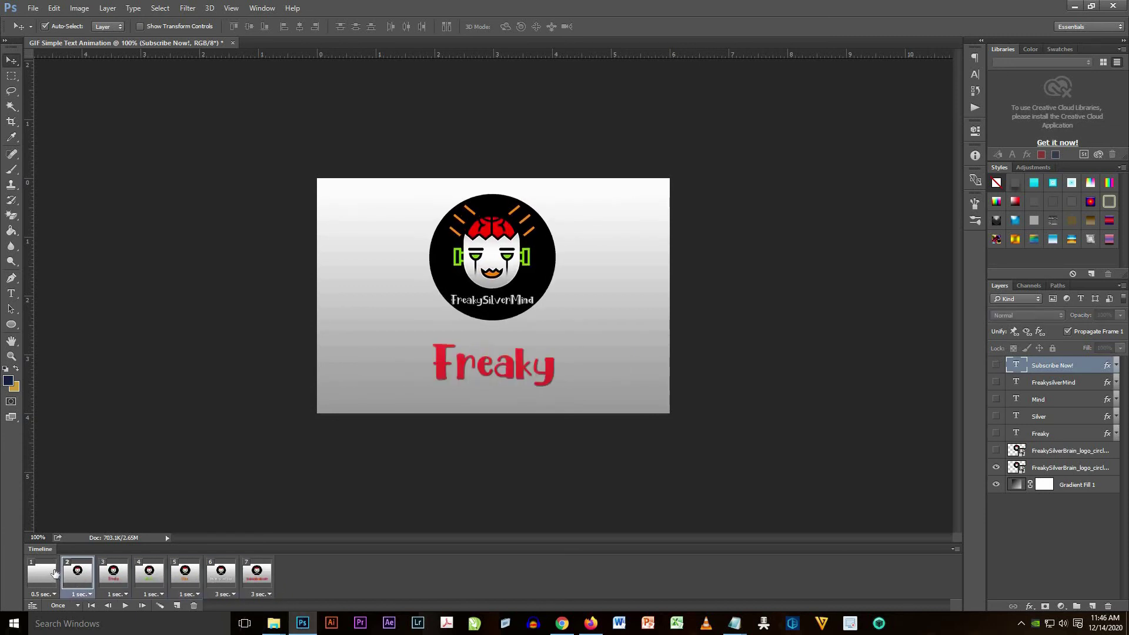
{"action": "left_click", "coordinate": [54, 573]}
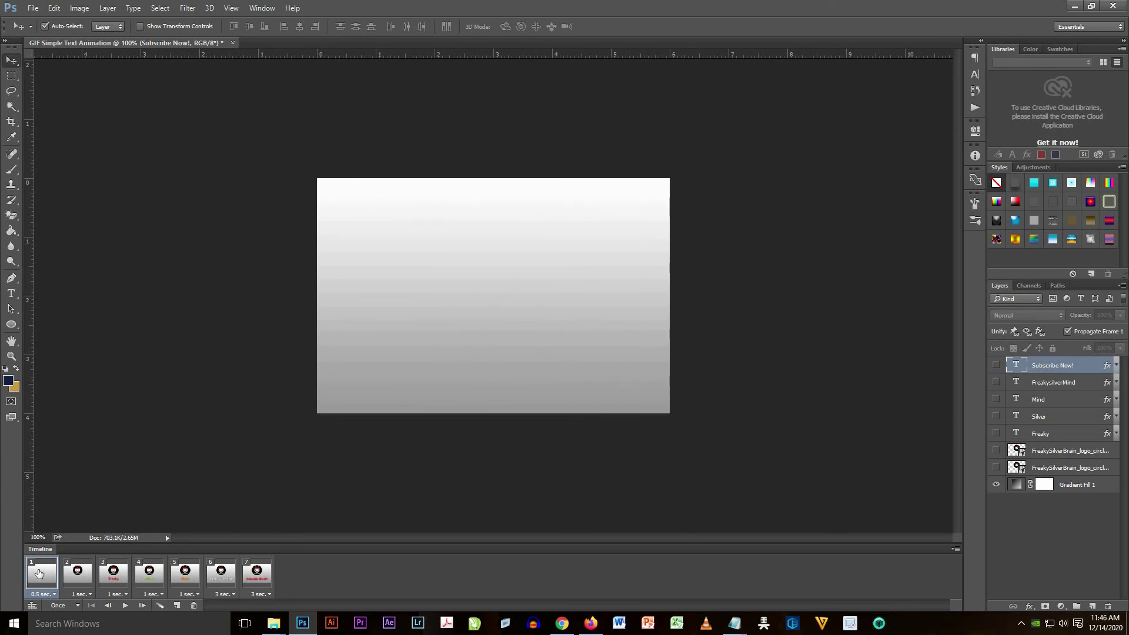
{"action": "left_click", "coordinate": [125, 606]}
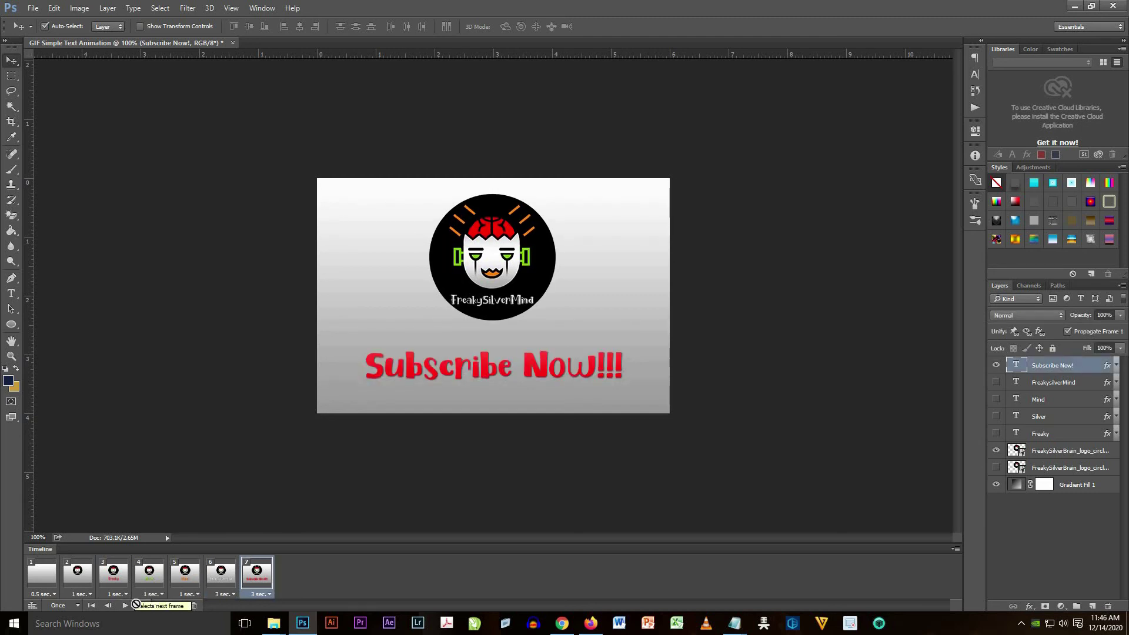
Set the delay of frame 1 to 0.3 seconds
{"action": "left_click", "coordinate": [42, 581]}
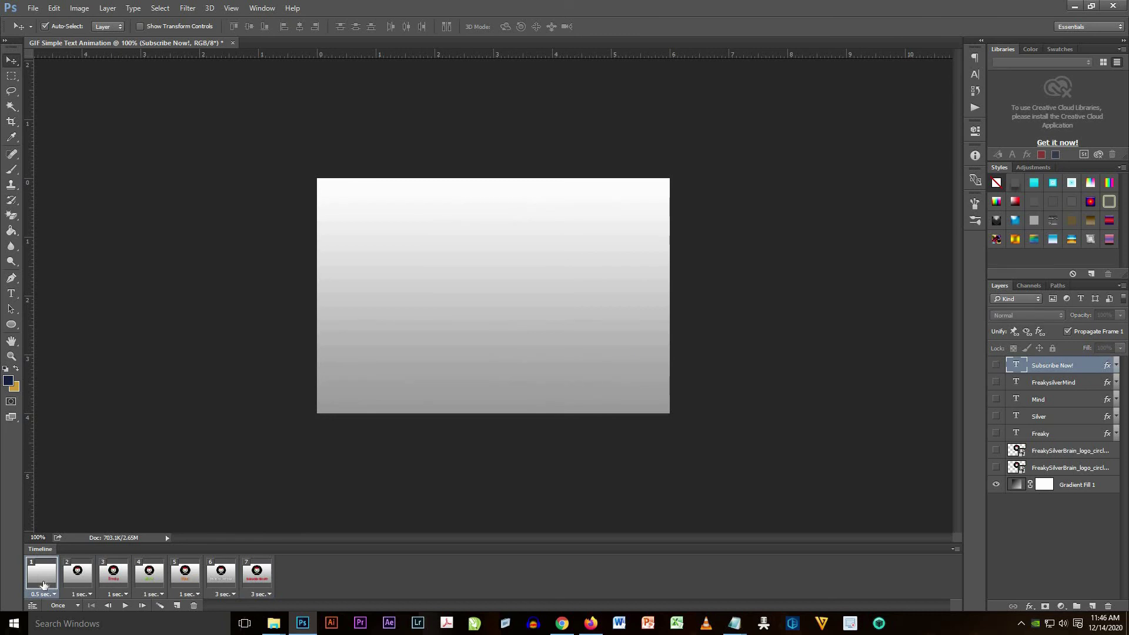
{"action": "left_click", "coordinate": [52, 593]}
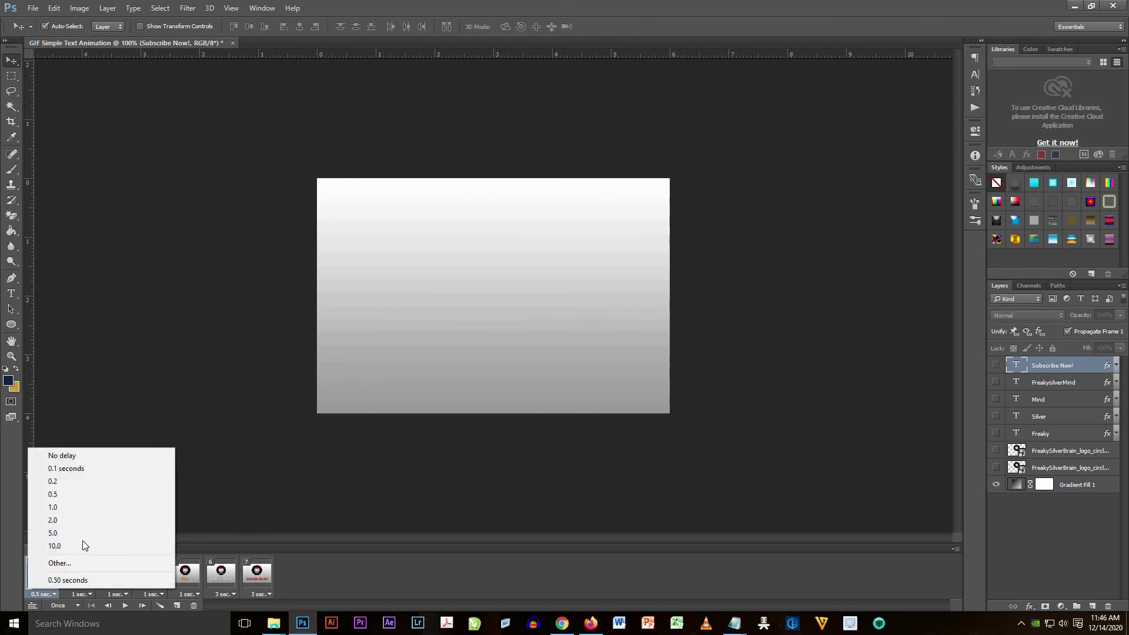
{"action": "left_click", "coordinate": [62, 558]}
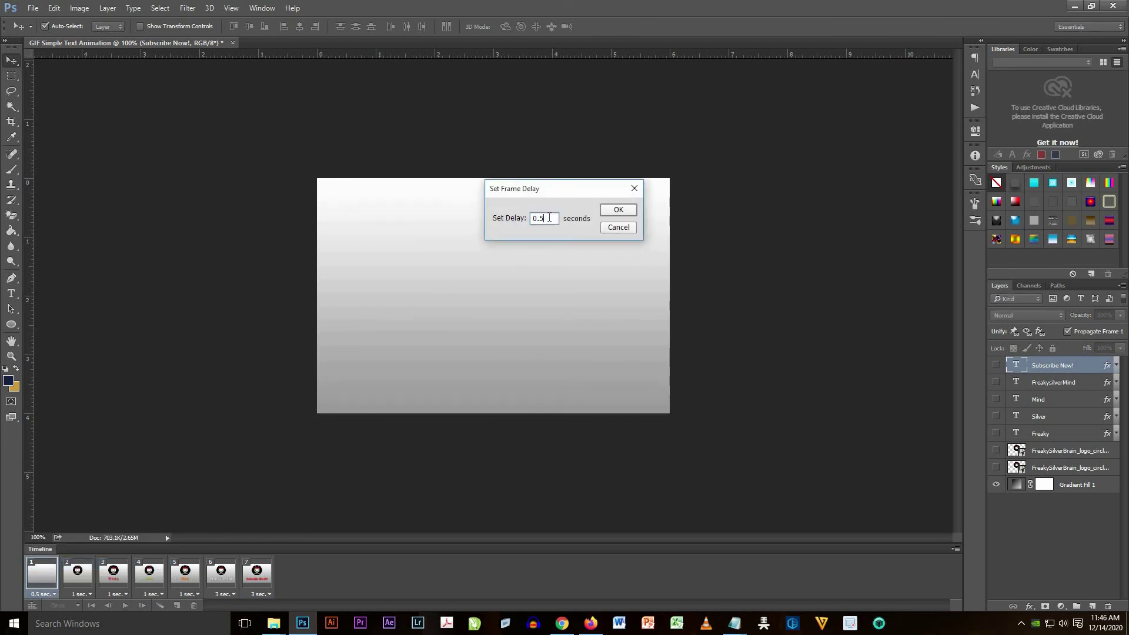
{"action": "left_click", "coordinate": [619, 210]}
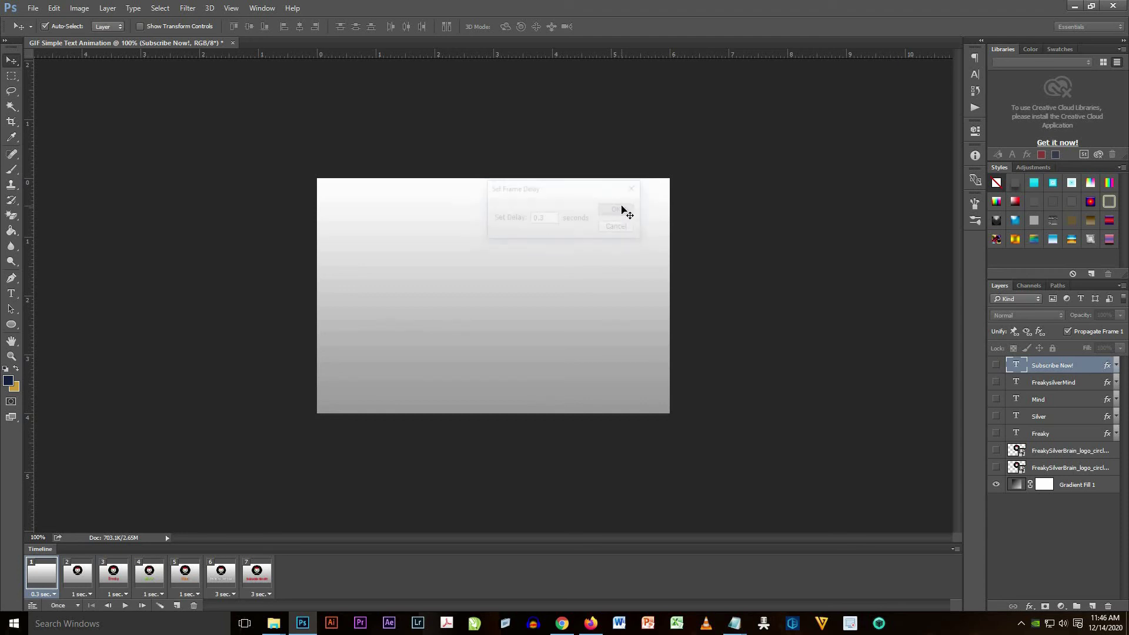
Set the delays of frame 2 and frame 3 to 0.6 seconds each
{"action": "left_click", "coordinate": [86, 593]}
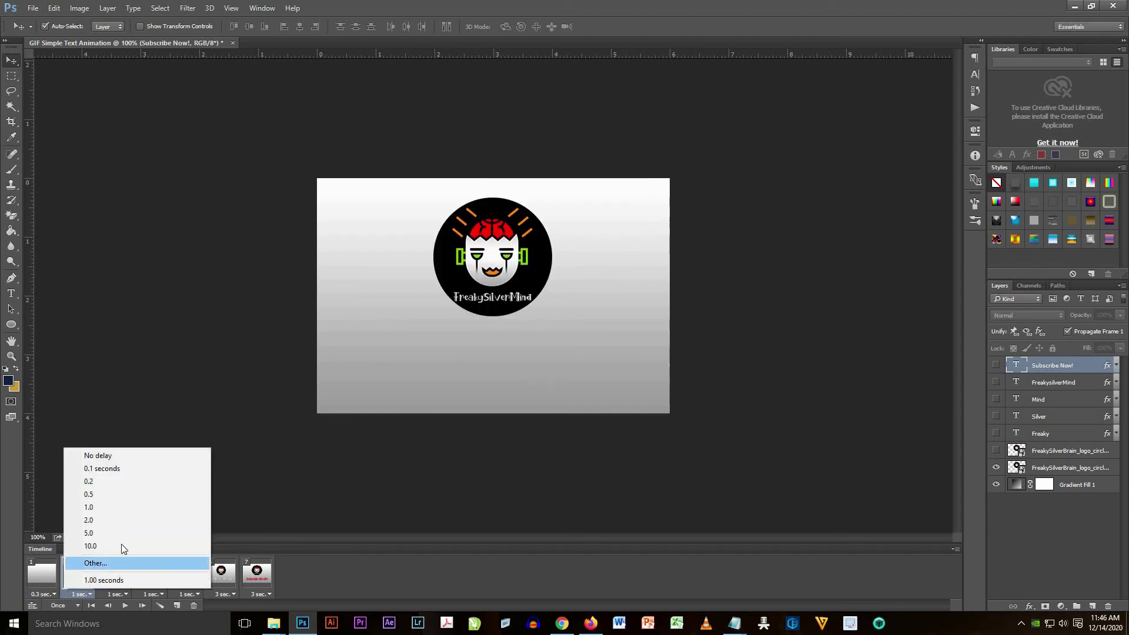
{"action": "left_click", "coordinate": [96, 563]}
{"action": "type", "text": "0"}
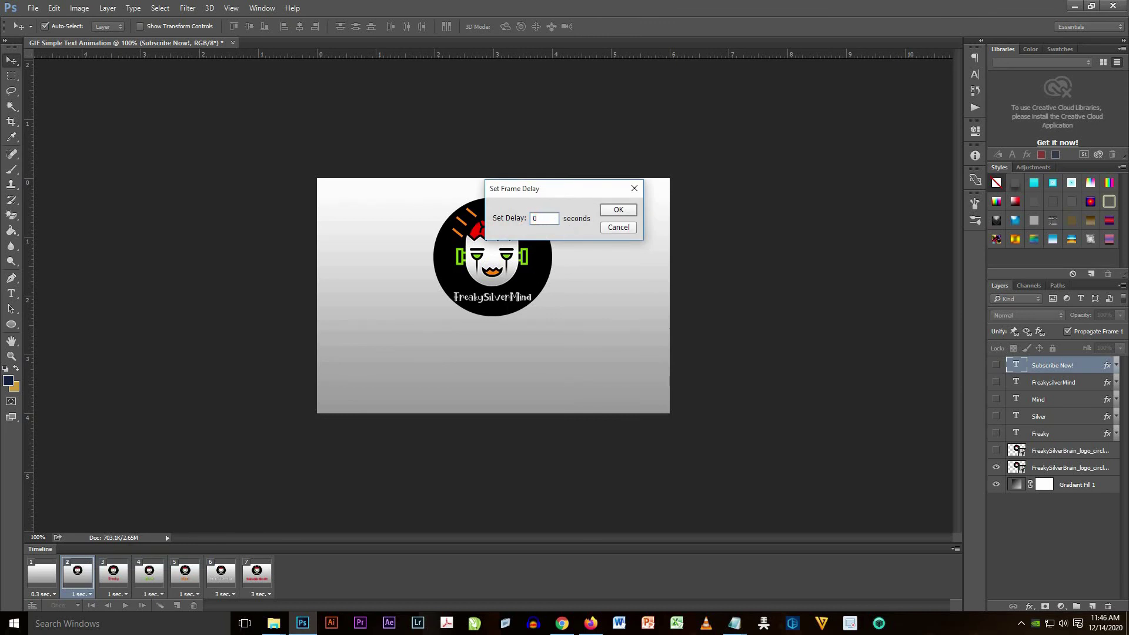
{"action": "left_click", "coordinate": [618, 209]}
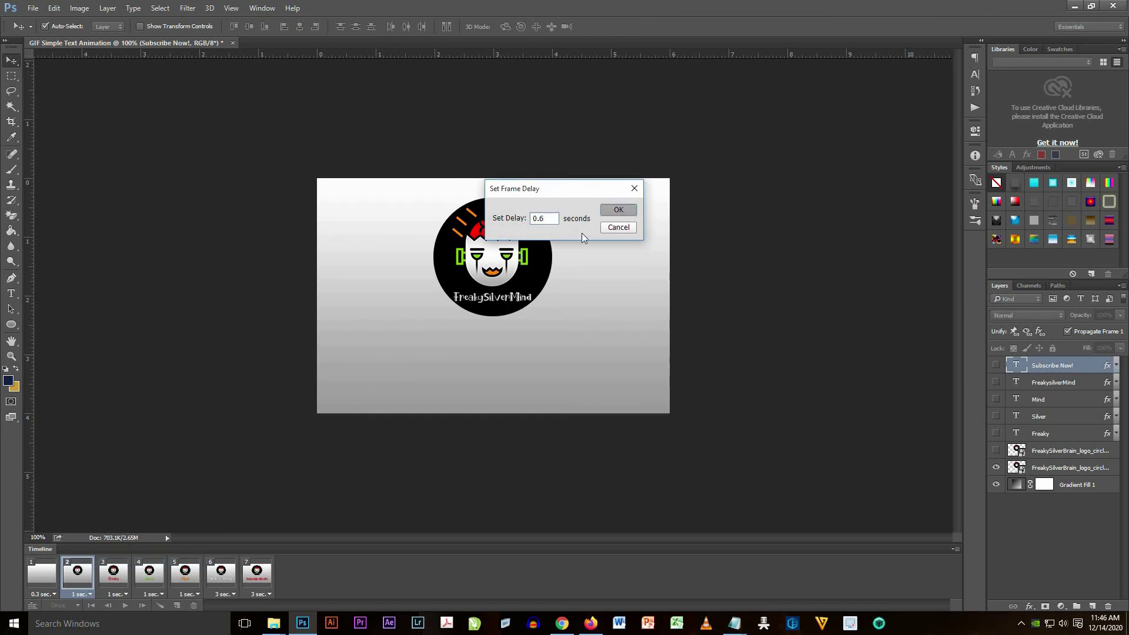
{"action": "left_click", "coordinate": [126, 594]}
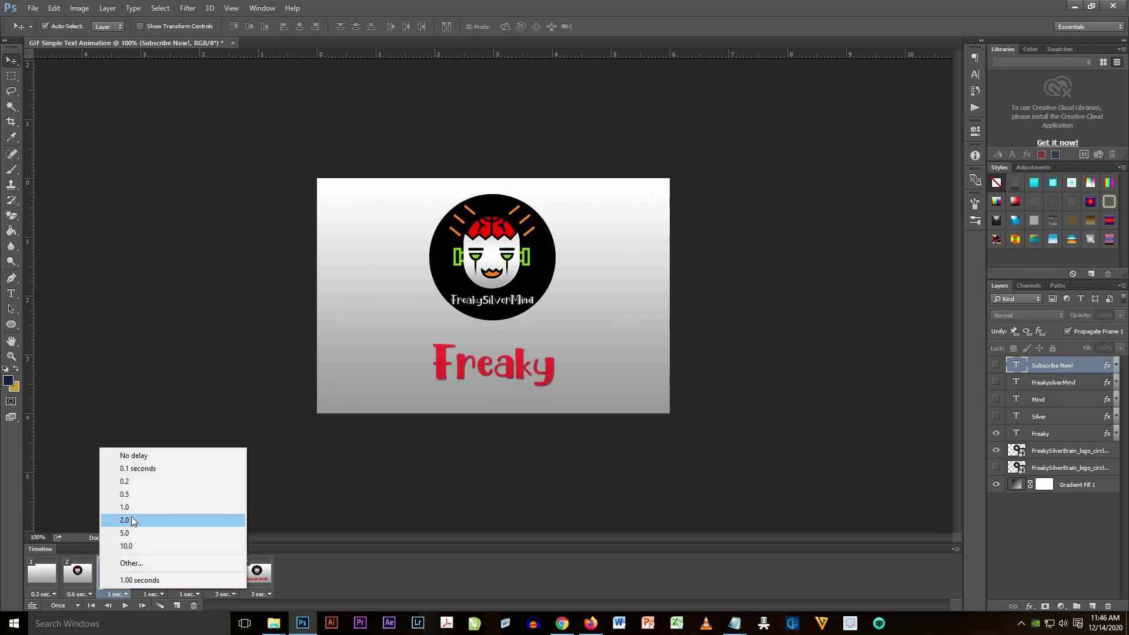
{"action": "left_click", "coordinate": [132, 563]}
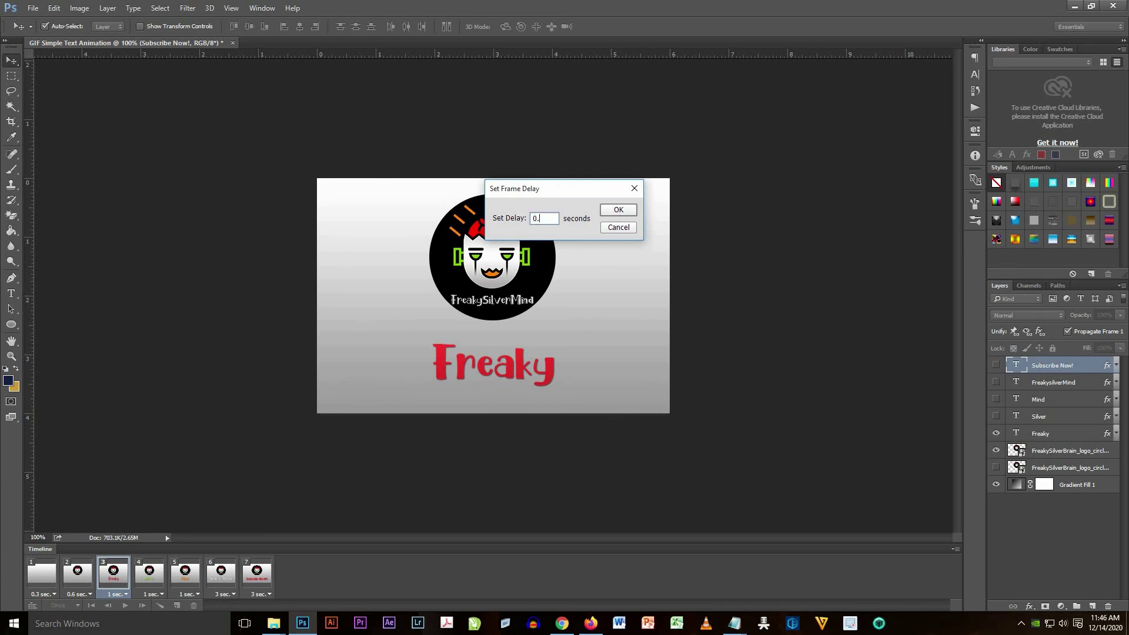
{"action": "left_click", "coordinate": [618, 210]}
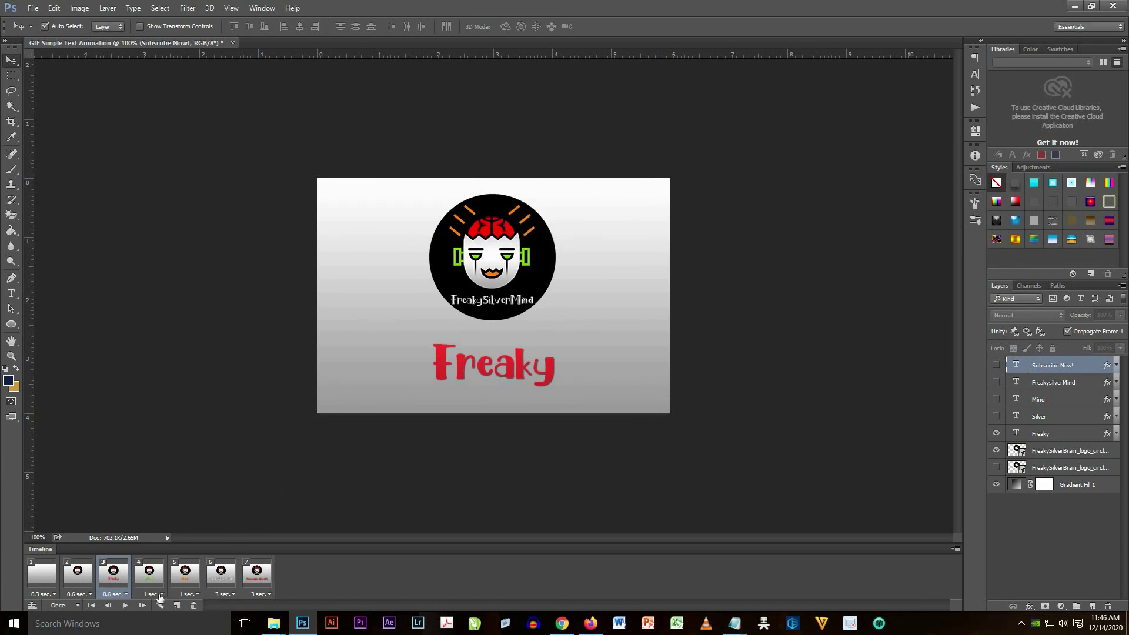
Set the delays of the Silver and Mind frames, 4 and 5, to 0.6 seconds each
{"action": "left_click", "coordinate": [154, 594]}
{"action": "left_click", "coordinate": [171, 566]}
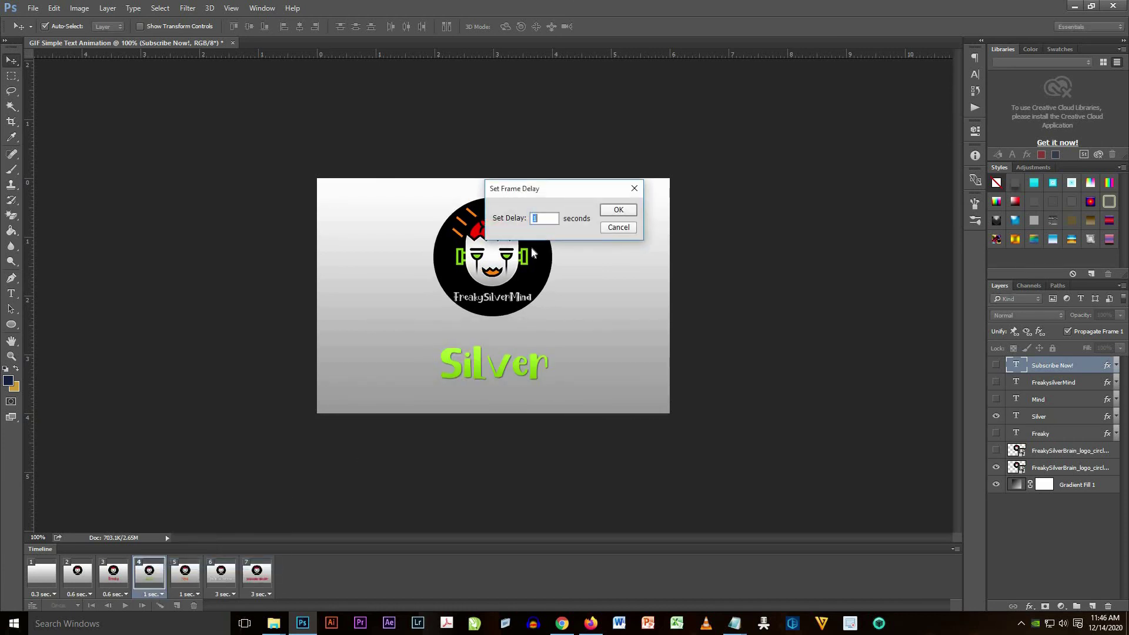
{"action": "type", "text": "0.6"}
{"action": "left_click", "coordinate": [623, 210]}
{"action": "left_click", "coordinate": [198, 593]}
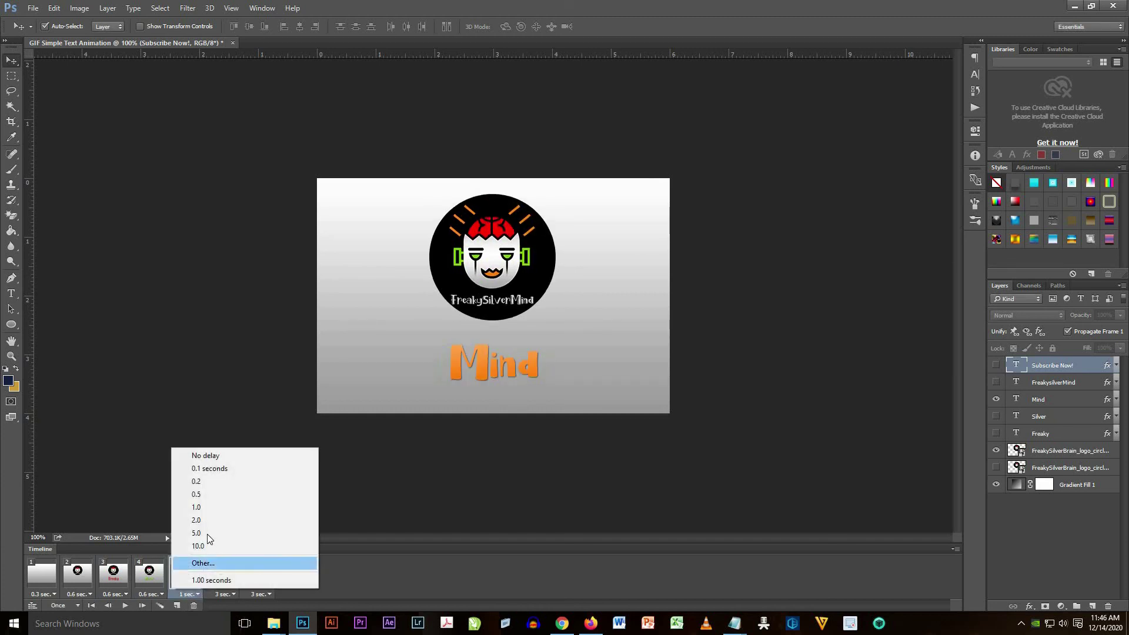
{"action": "left_click", "coordinate": [206, 563]}
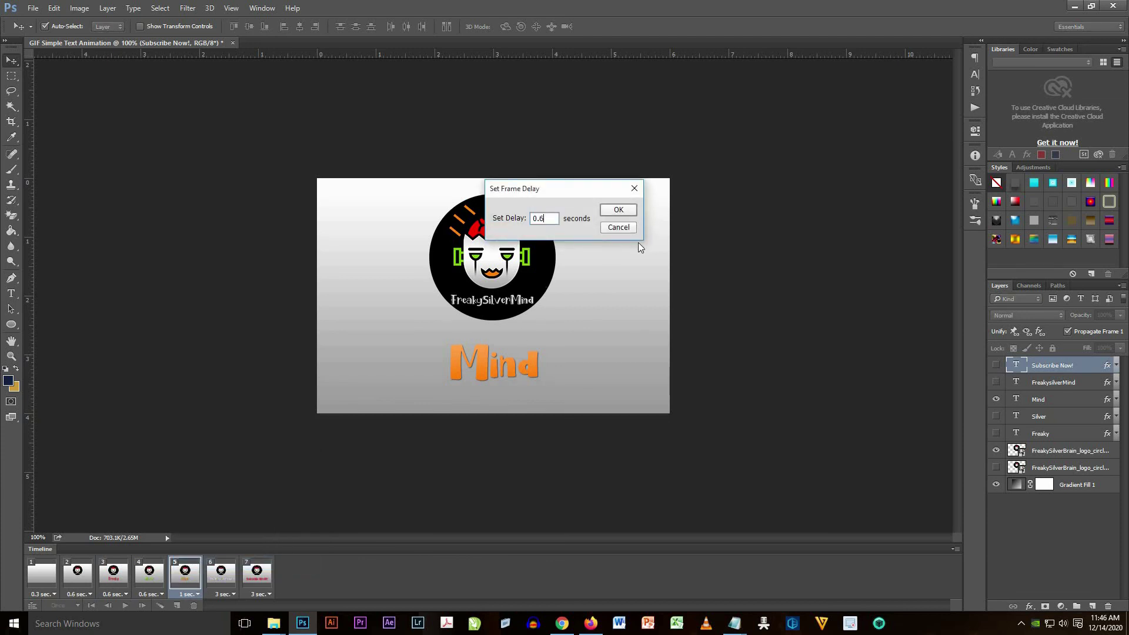
{"action": "left_click", "coordinate": [619, 210]}
Set the delay of frame 6 to 1 second
{"action": "left_click", "coordinate": [230, 598]}
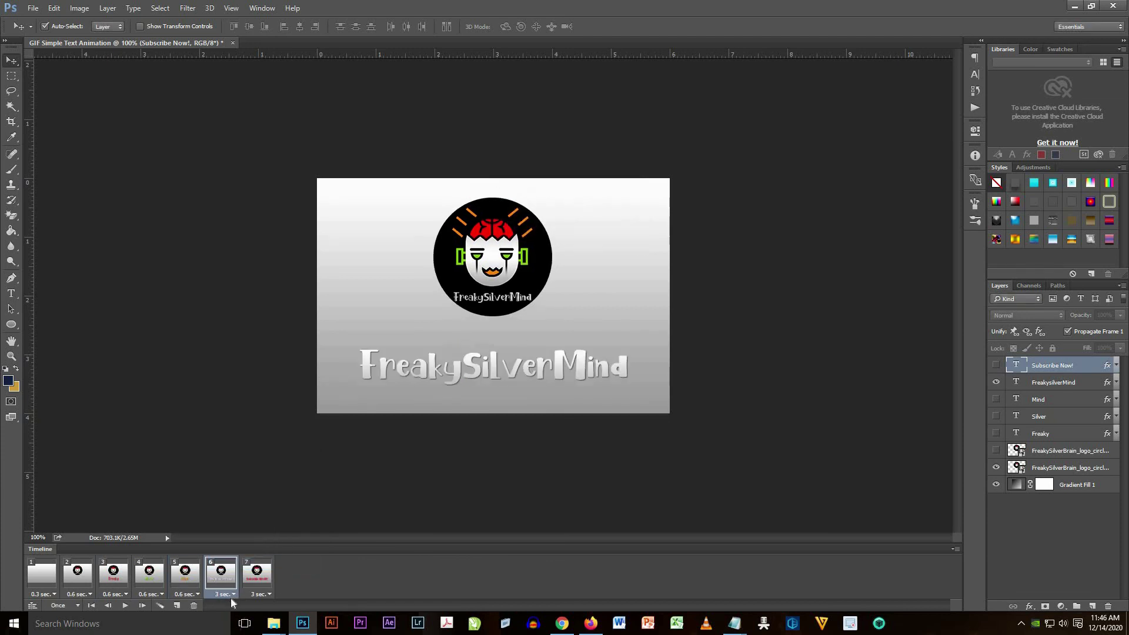
{"action": "left_click", "coordinate": [234, 594]}
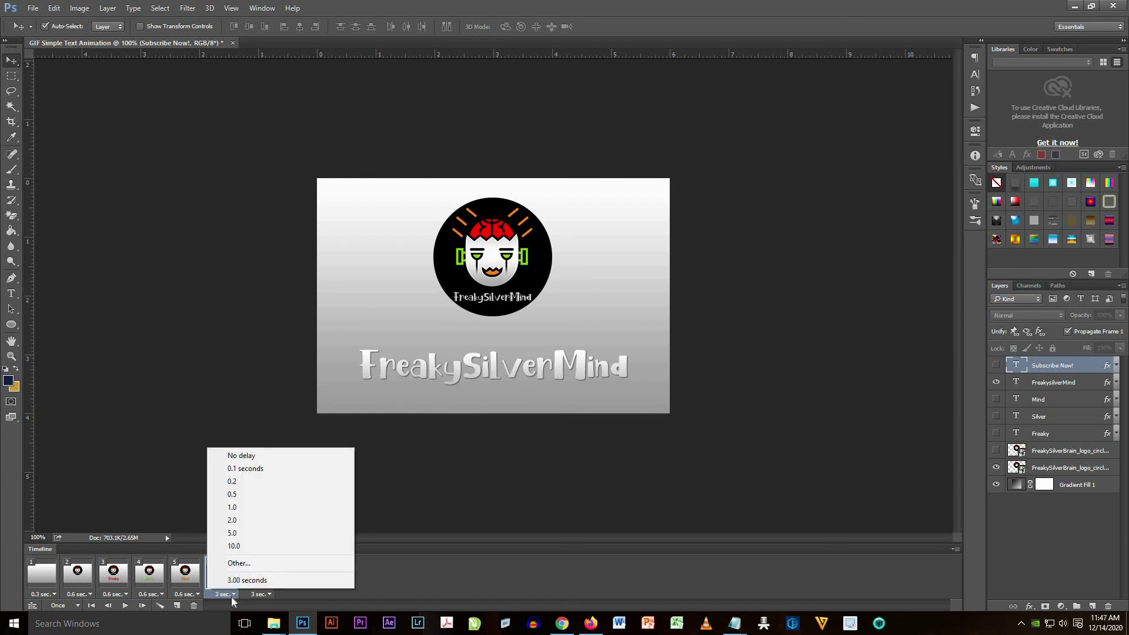
{"action": "left_click", "coordinate": [239, 563]}
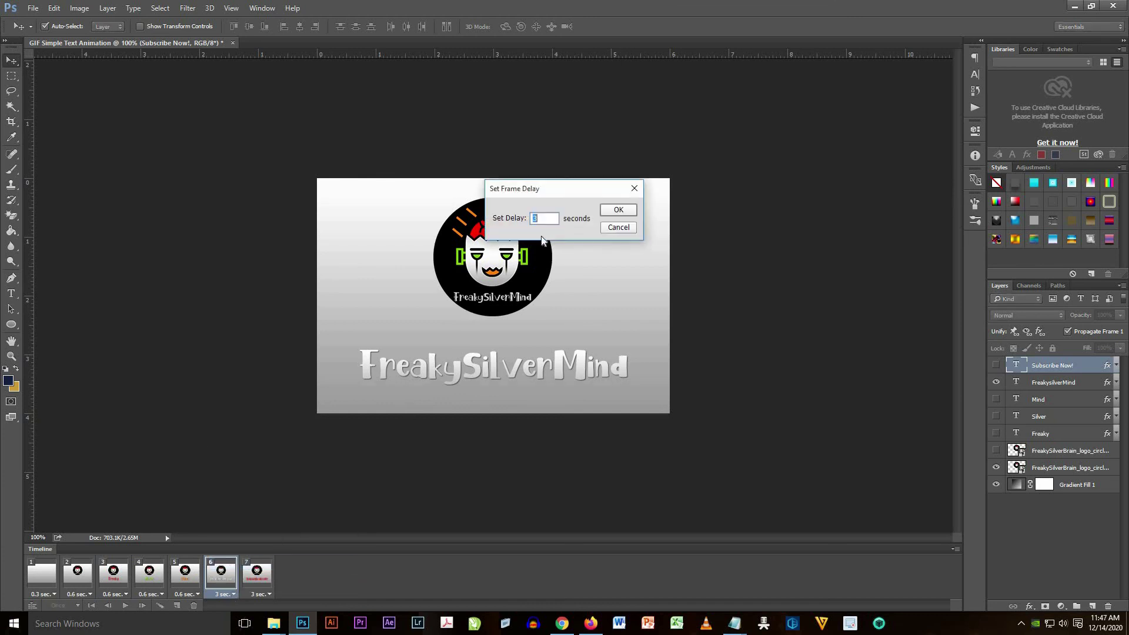
{"action": "left_click", "coordinate": [633, 212]}
Set the delay of frame 7 to 1 second and play the animation from frame 1
{"action": "left_click", "coordinate": [267, 595]}
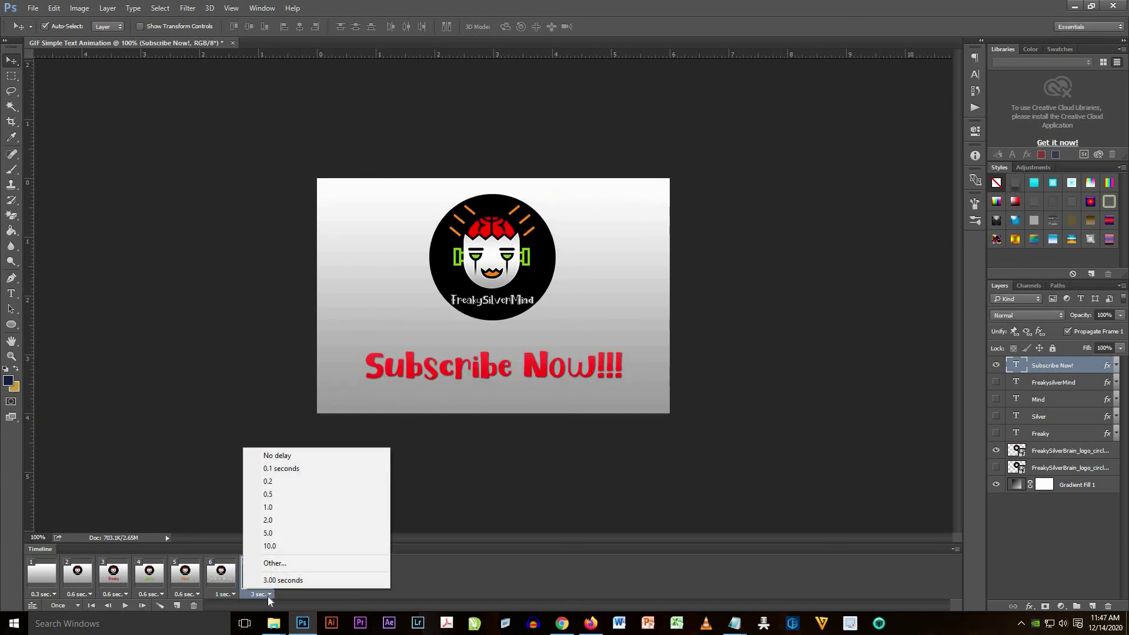
{"action": "left_click", "coordinate": [281, 563]}
{"action": "type", "text": "1"}
{"action": "left_click", "coordinate": [625, 211]}
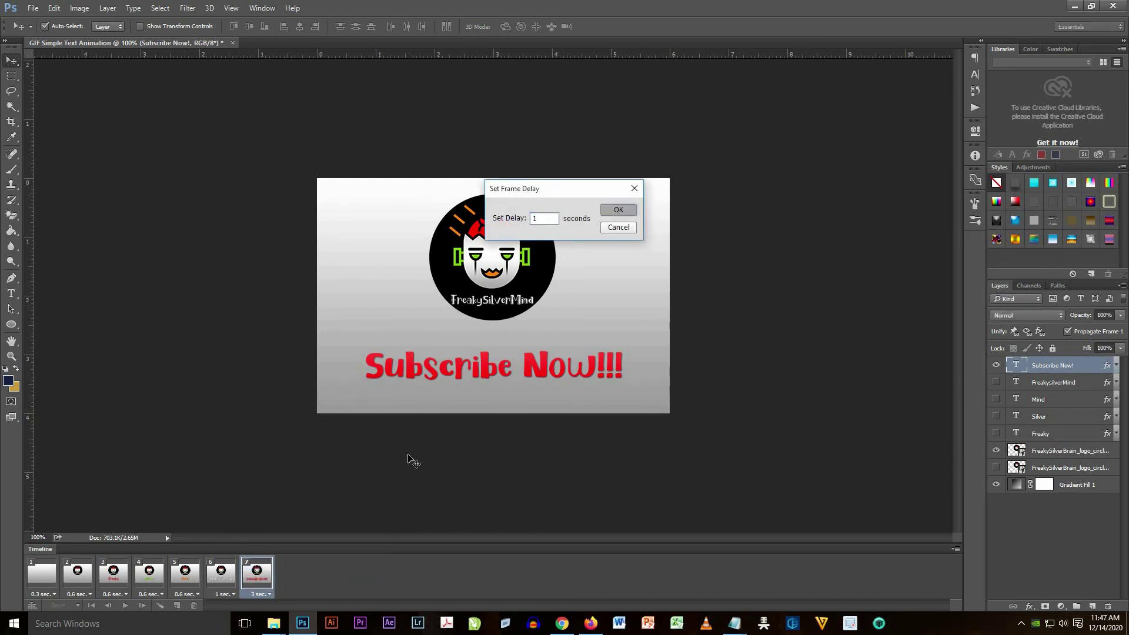
{"action": "left_click", "coordinate": [46, 580]}
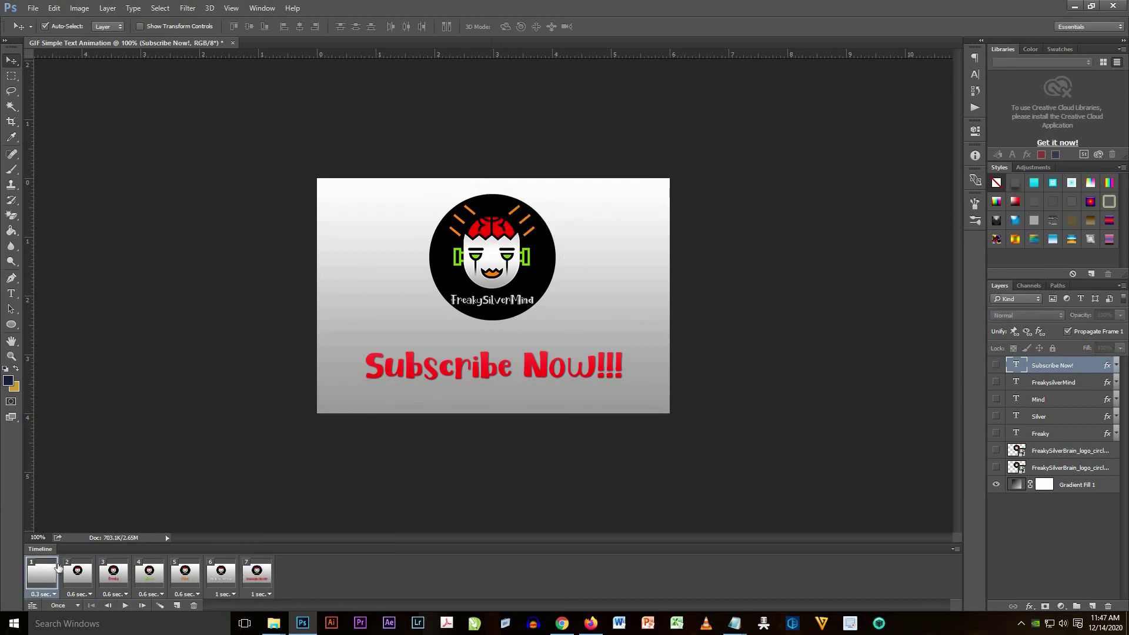
{"action": "left_click", "coordinate": [125, 606]}
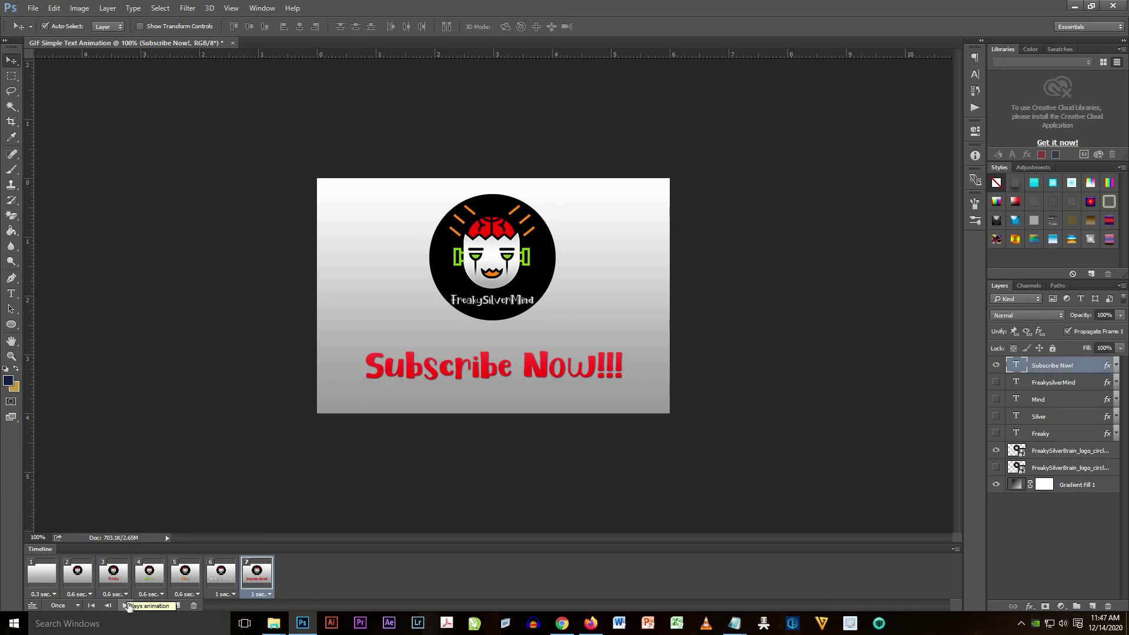
Duplicate the FreakysilverMind and Subscribe Now! frames and move the copies to the end of the sequence as frames 8 and 9
{"action": "left_click", "coordinate": [229, 572]}
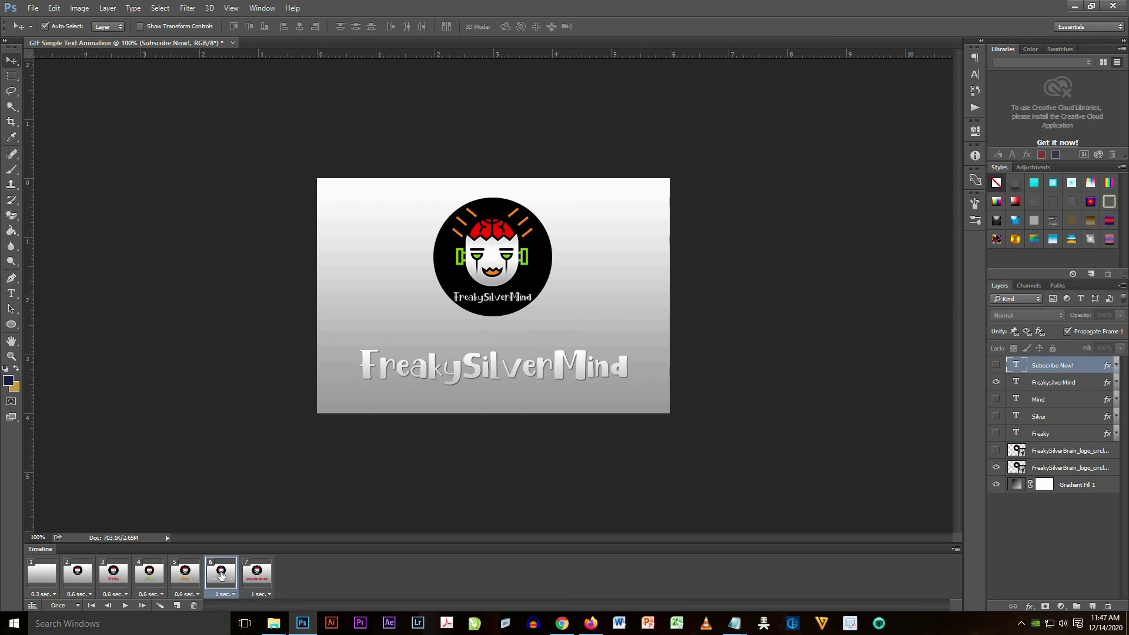
{"action": "left_click", "coordinate": [178, 606]}
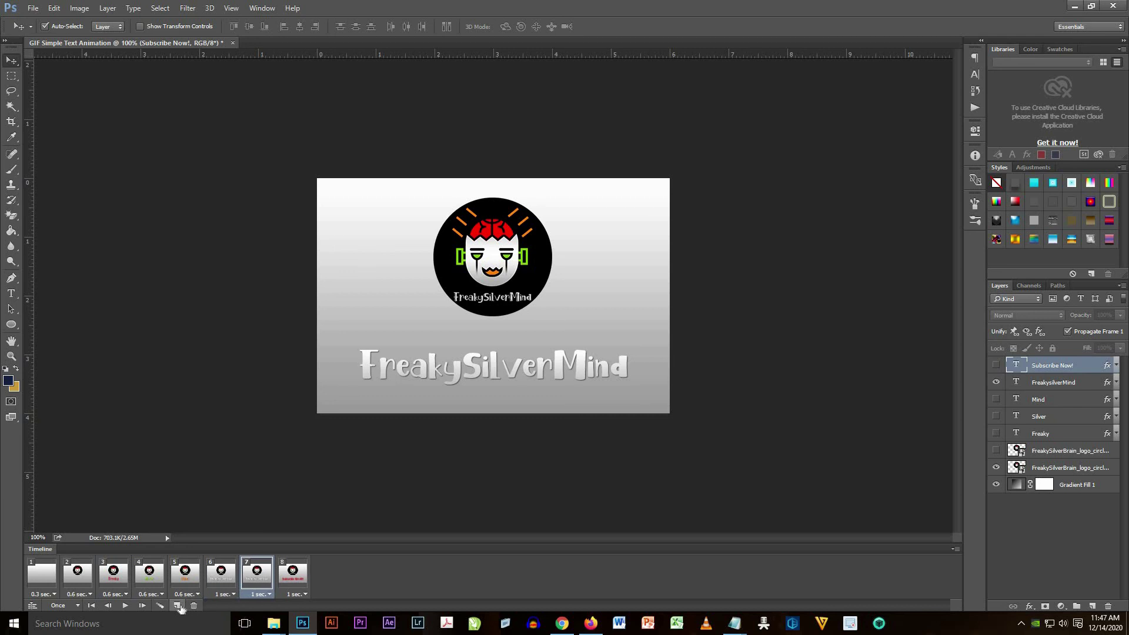
{"action": "left_click_drag", "start_coordinate": [257, 573], "coordinate": [327, 579]}
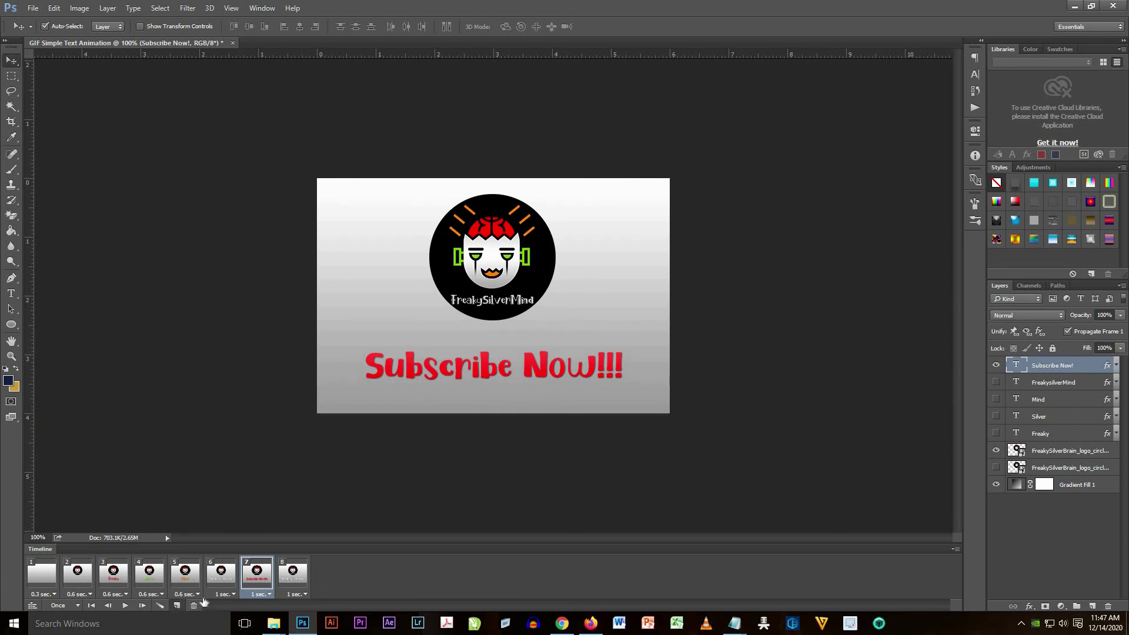
{"action": "left_click", "coordinate": [178, 606]}
{"action": "left_click_drag", "start_coordinate": [291, 581], "coordinate": [365, 575]}
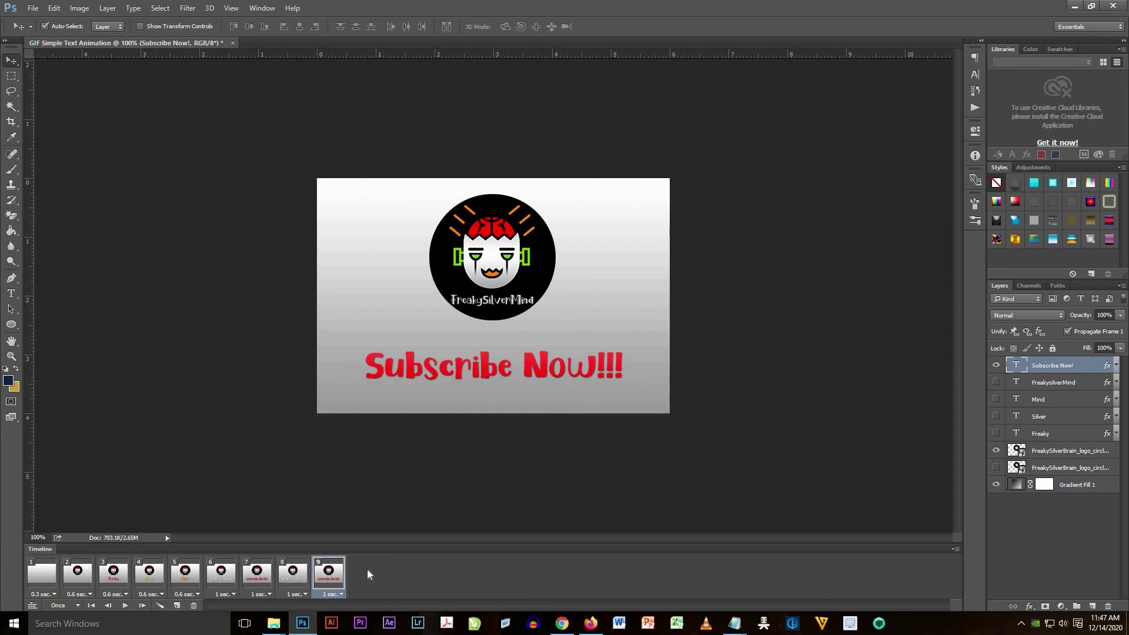
Duplicate frames 8 and 9 again, moving the FreakysilverMind and Subscribe Now! copies to the end of the sequence as frames 10 and 11
{"action": "left_click", "coordinate": [293, 573]}
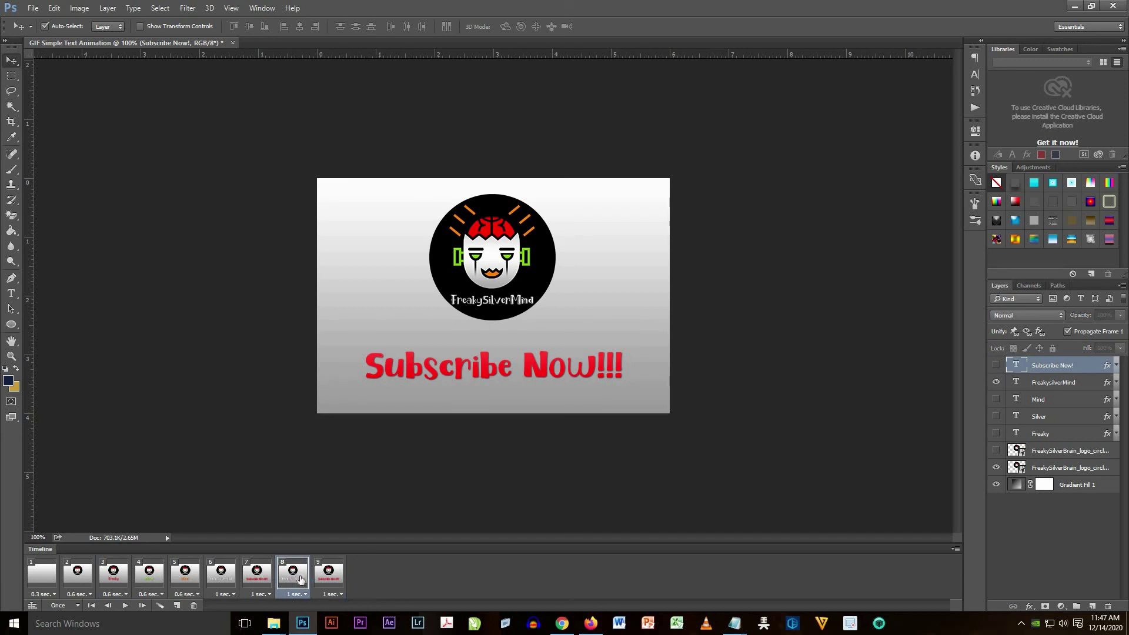
{"action": "left_click", "coordinate": [176, 606]}
{"action": "left_click_drag", "start_coordinate": [323, 579], "coordinate": [403, 574]}
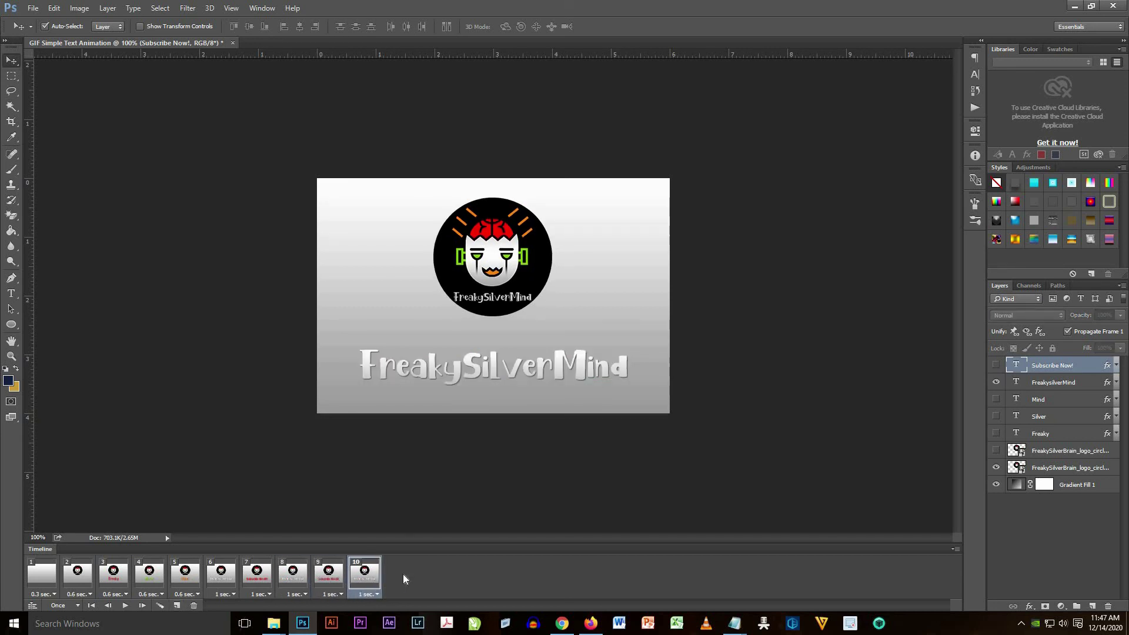
{"action": "left_click", "coordinate": [332, 573]}
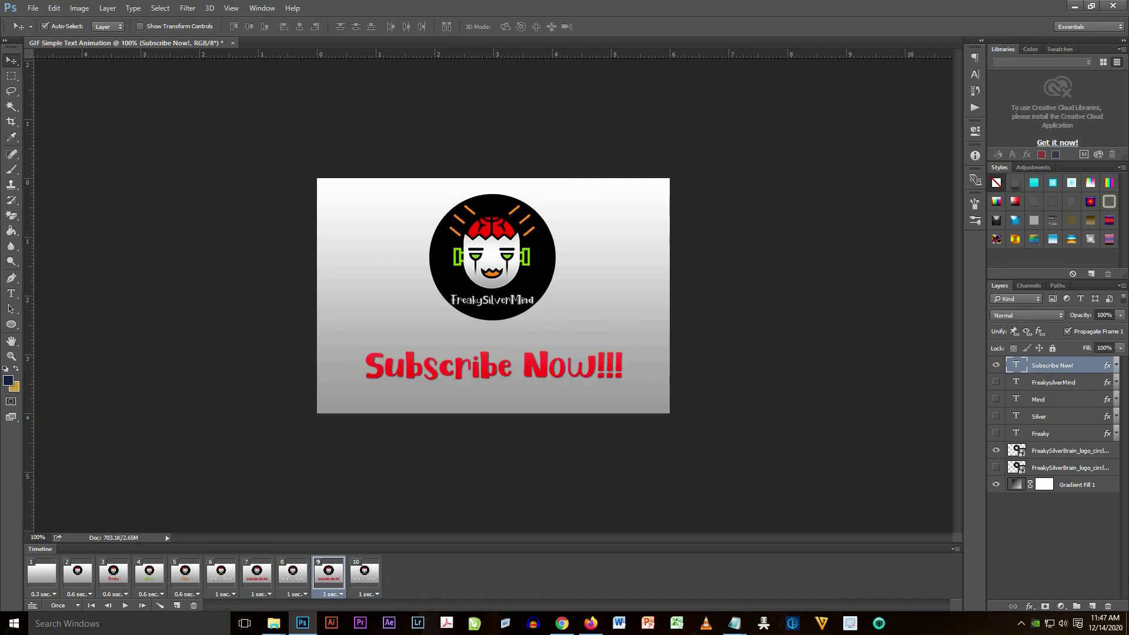
{"action": "left_click", "coordinate": [176, 606]}
{"action": "left_click_drag", "start_coordinate": [362, 579], "coordinate": [435, 581]}
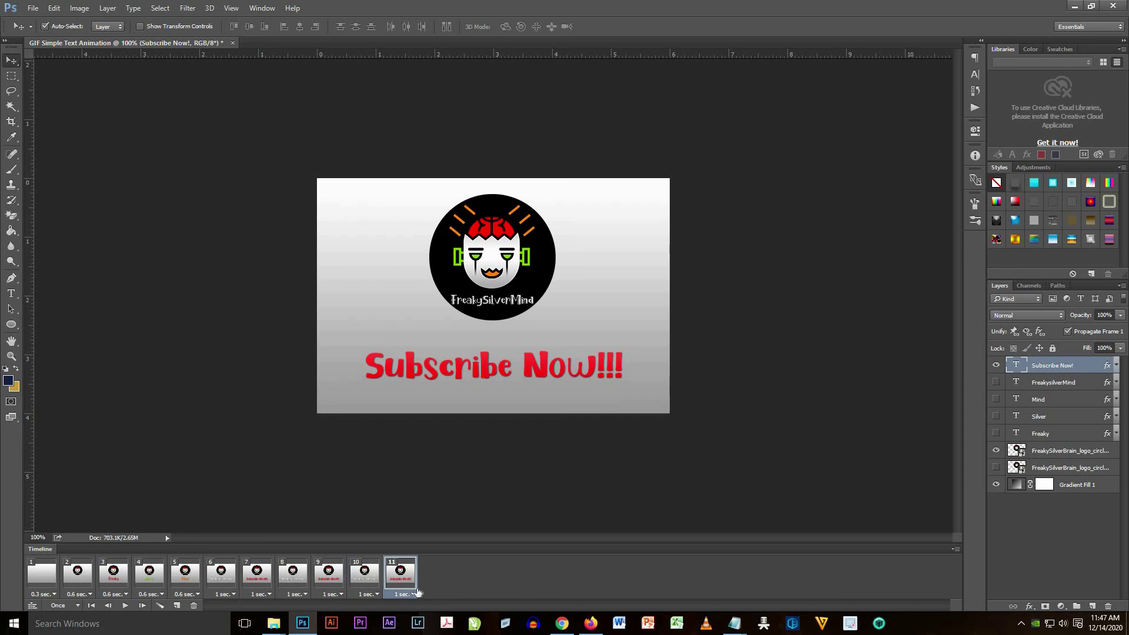
Set the delay of the closing frame 11 to 2 seconds and return to frame 1
{"action": "left_click", "coordinate": [412, 593]}
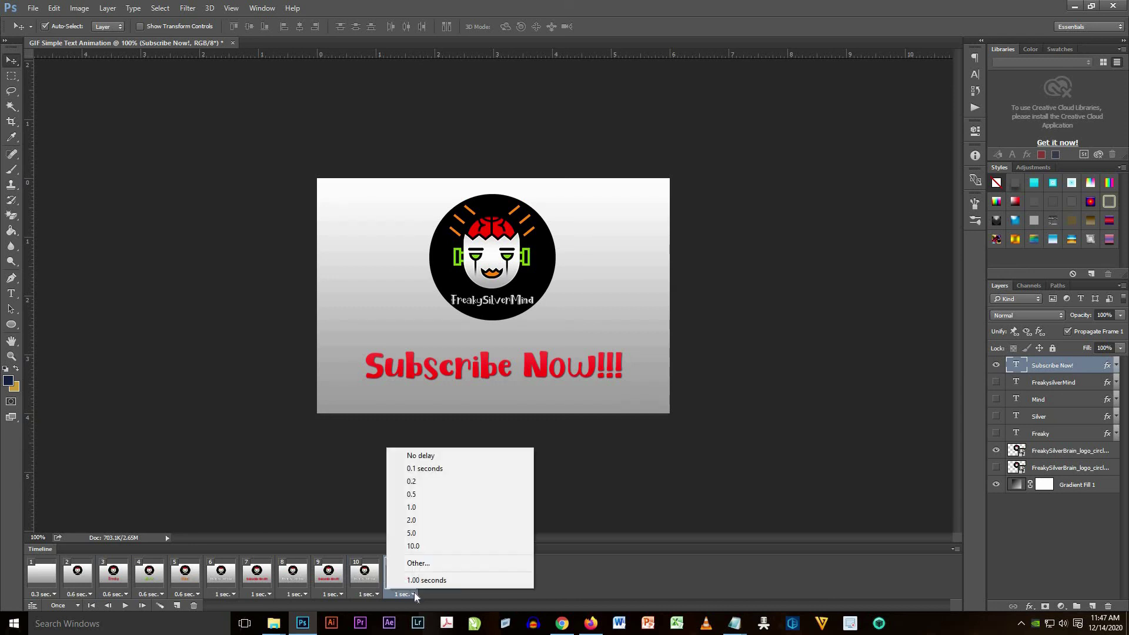
{"action": "left_click", "coordinate": [413, 520]}
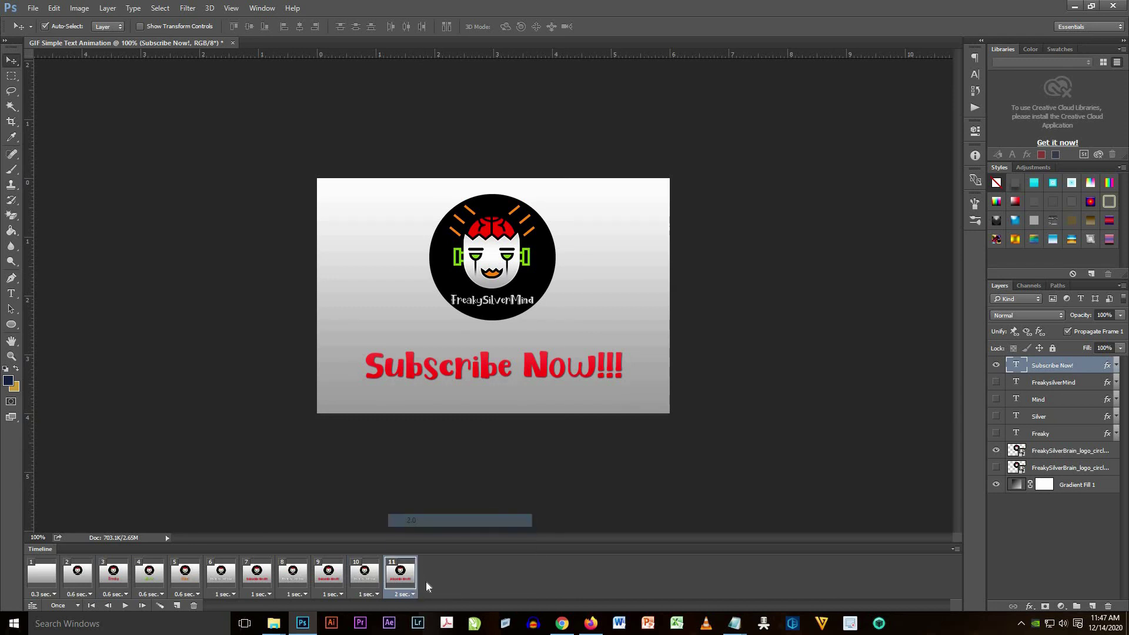
{"action": "left_click", "coordinate": [38, 575]}
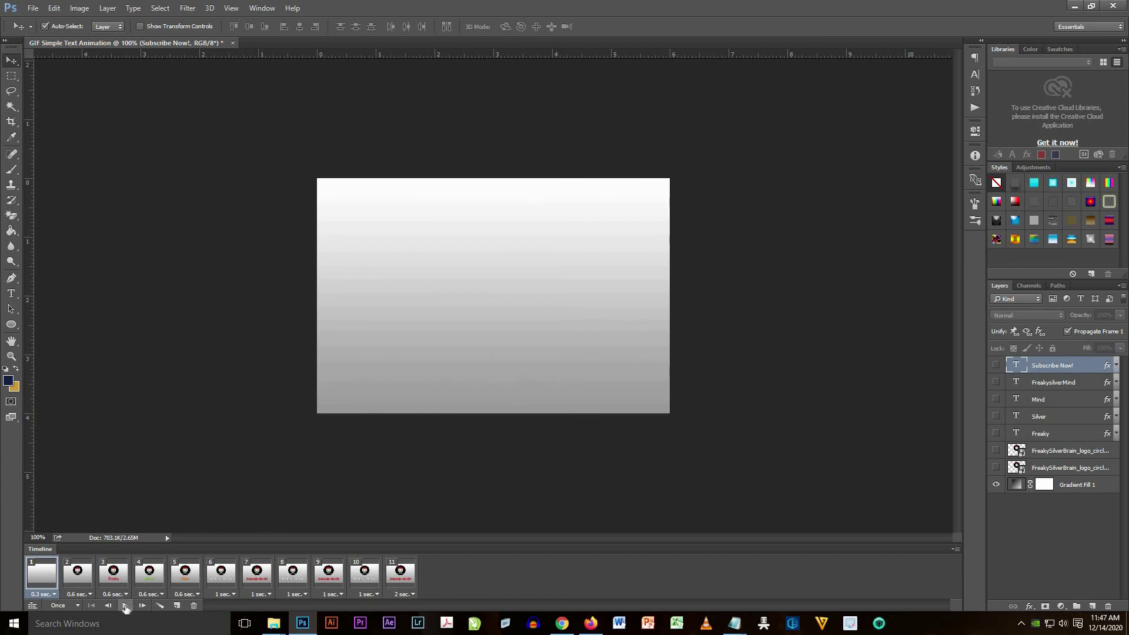